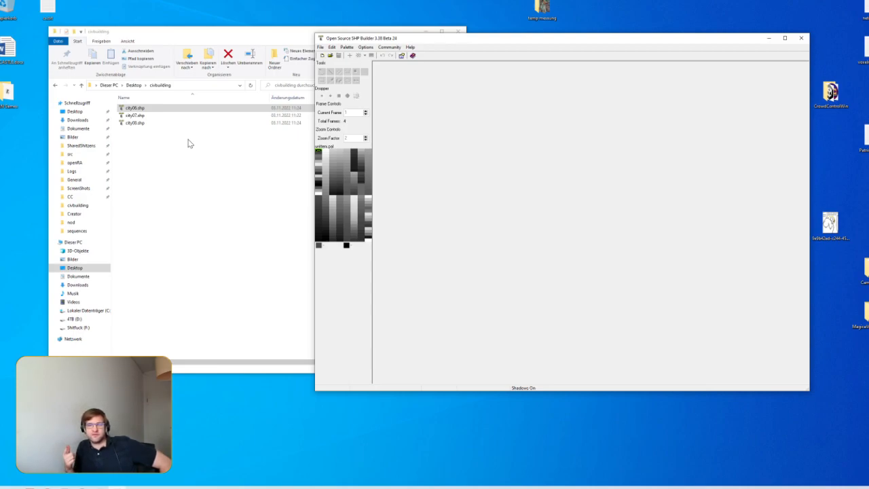
Step: Narrow the civbuilding folder window and open city07.shp in the SHP editor
{"action": "left_click", "coordinate": [138, 116]}
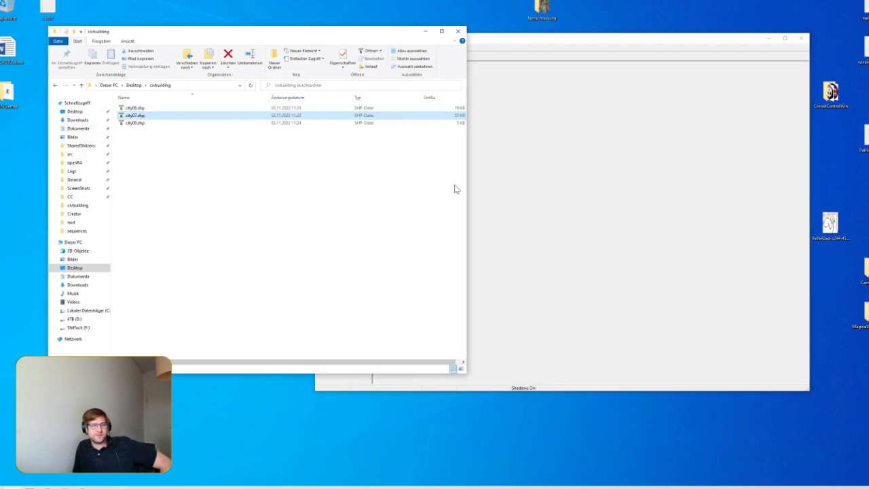
{"action": "left_click_drag", "start_coordinate": [466, 185], "coordinate": [340, 178]}
{"action": "double_click", "coordinate": [194, 115]}
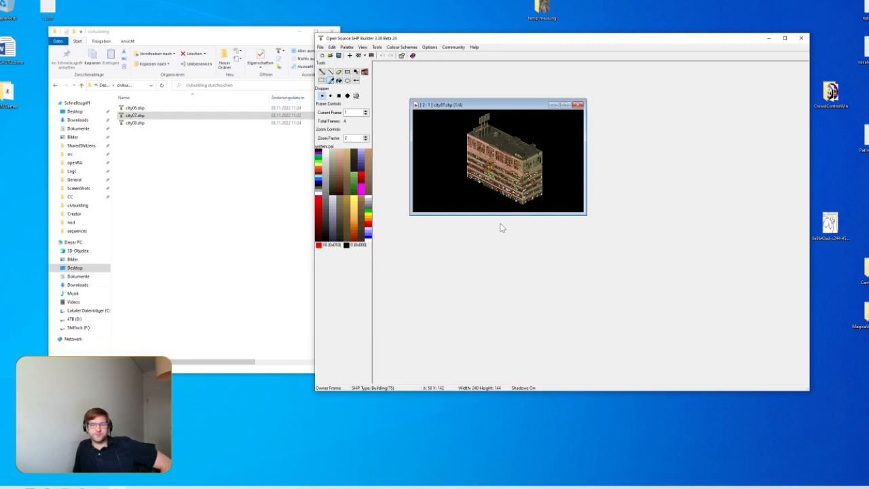
Step: Apply the Tiberian Sun isotem.pal palette to the city07.shp building sprite
{"action": "left_click", "coordinate": [347, 47]}
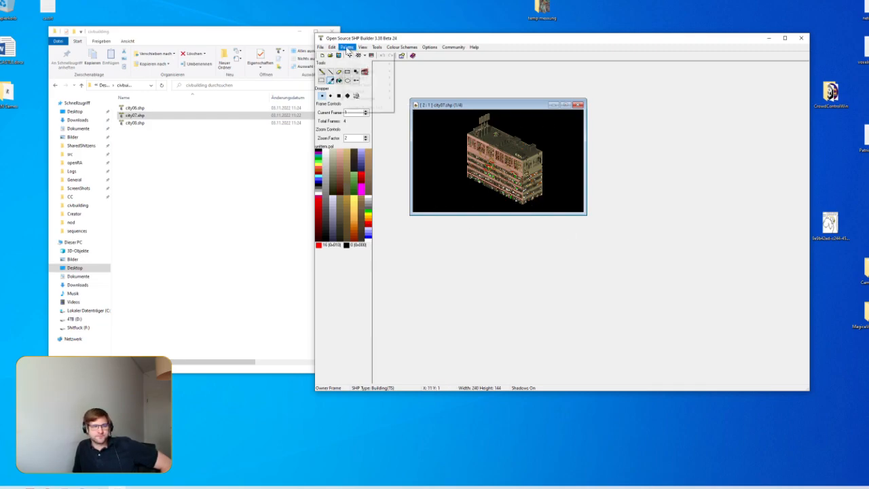
{"action": "left_click", "coordinate": [349, 48]}
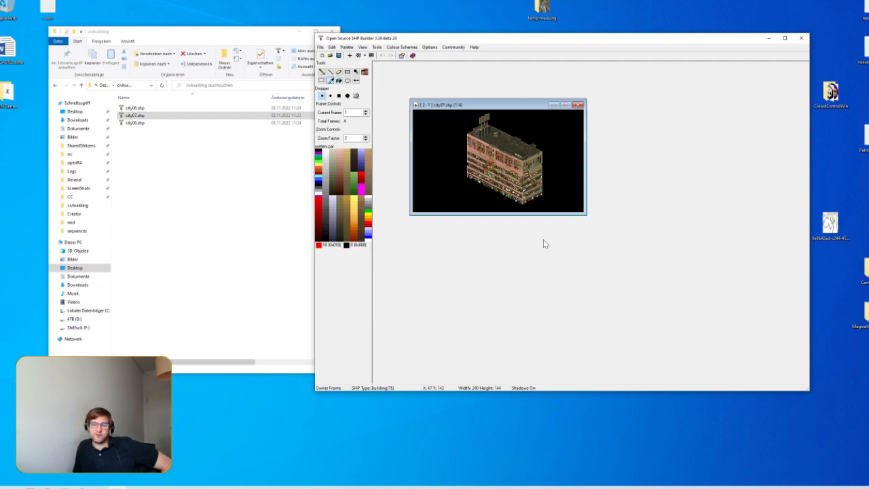
{"action": "left_click", "coordinate": [346, 48]}
{"action": "mouse_move", "coordinate": [342, 47]}
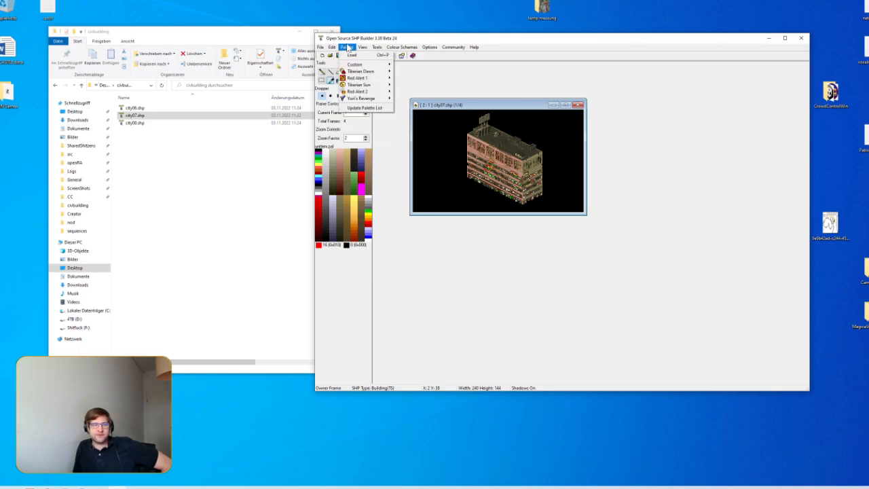
{"action": "mouse_move", "coordinate": [360, 85]}
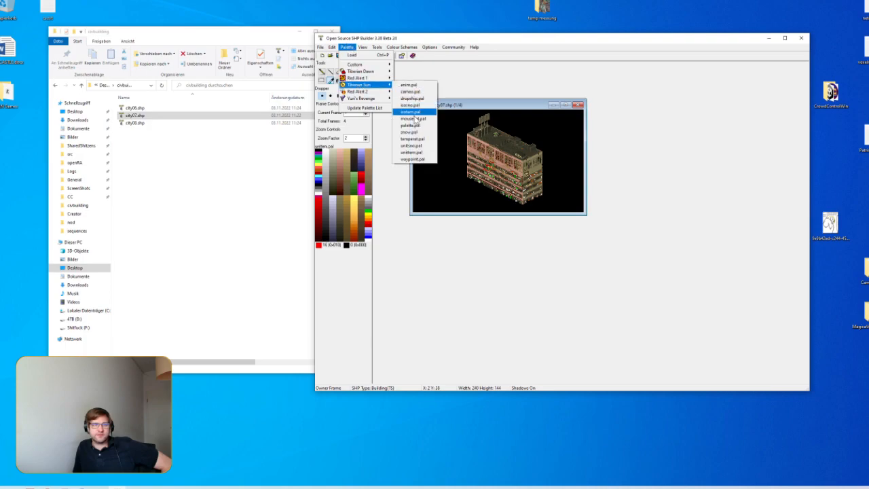
{"action": "left_click", "coordinate": [415, 113]}
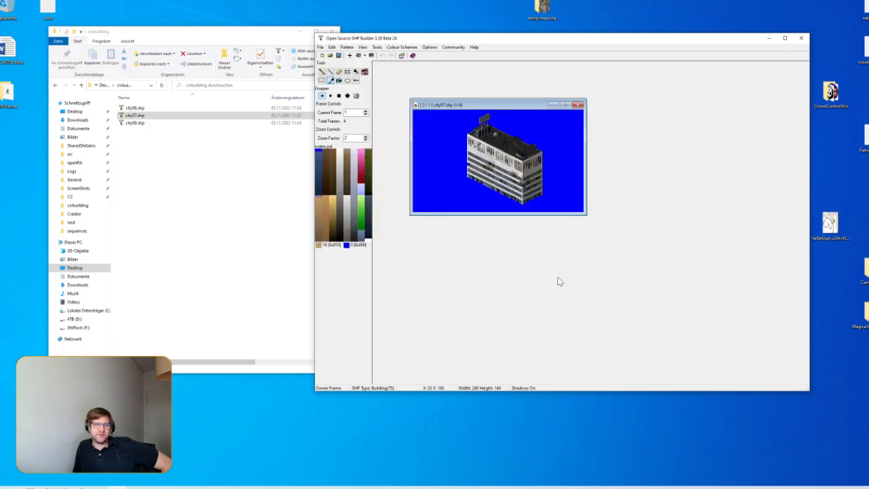
{"action": "left_click", "coordinate": [347, 47]}
{"action": "mouse_move", "coordinate": [360, 84]}
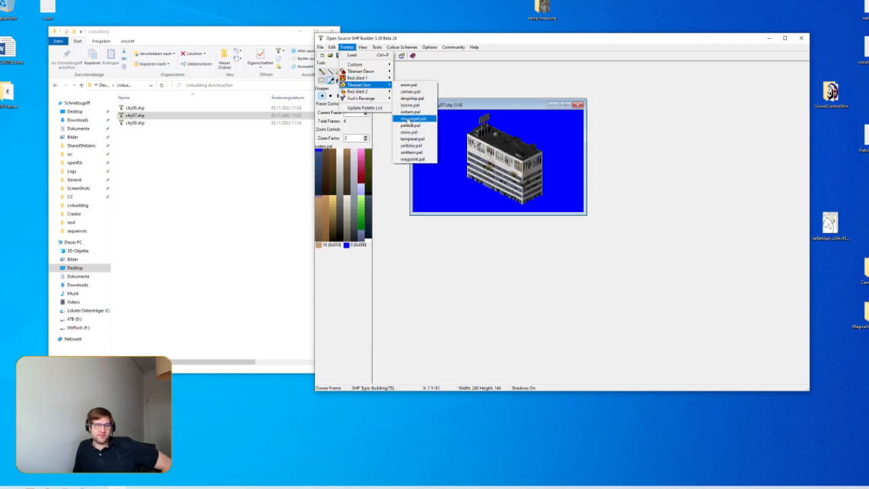
{"action": "left_click", "coordinate": [407, 112]}
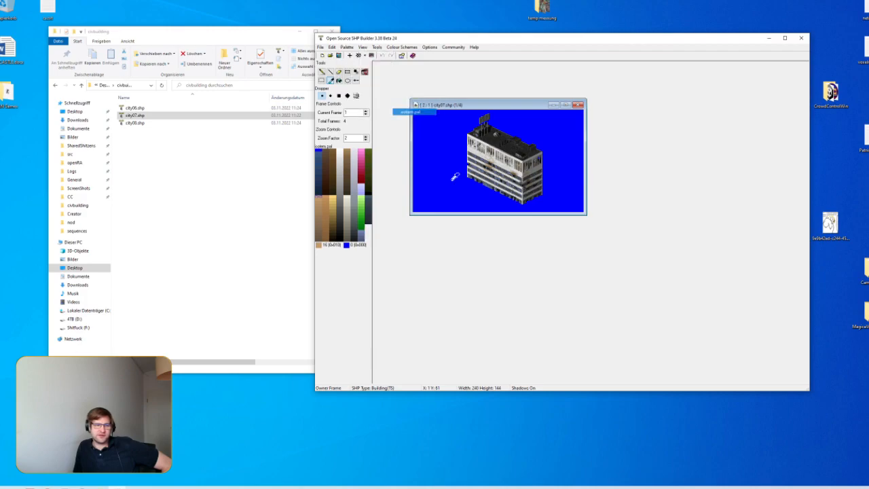
Step: Enlarge the building sprite to zoom factor 4, outline its walls with a rectangular selection, and clear the selection
{"action": "left_click", "coordinate": [366, 136]}
{"action": "left_click", "coordinate": [366, 136]}
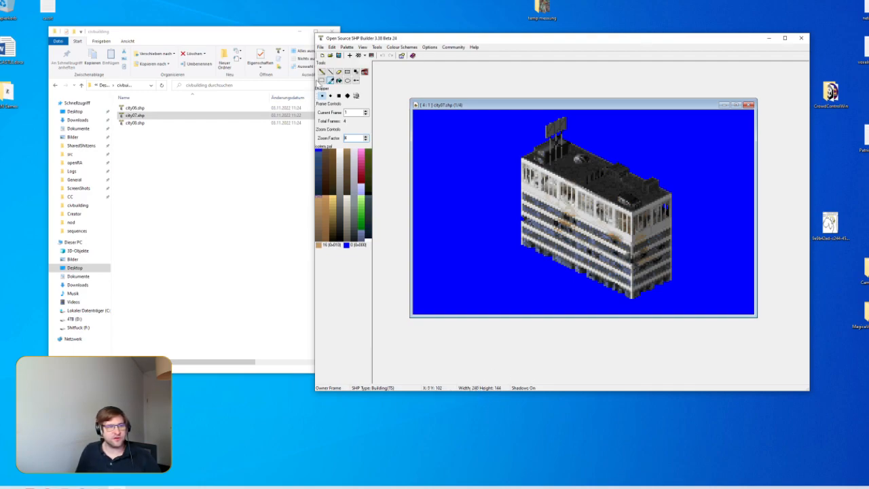
{"action": "left_click", "coordinate": [322, 81]}
{"action": "left_click_drag", "start_coordinate": [514, 161], "coordinate": [671, 291]}
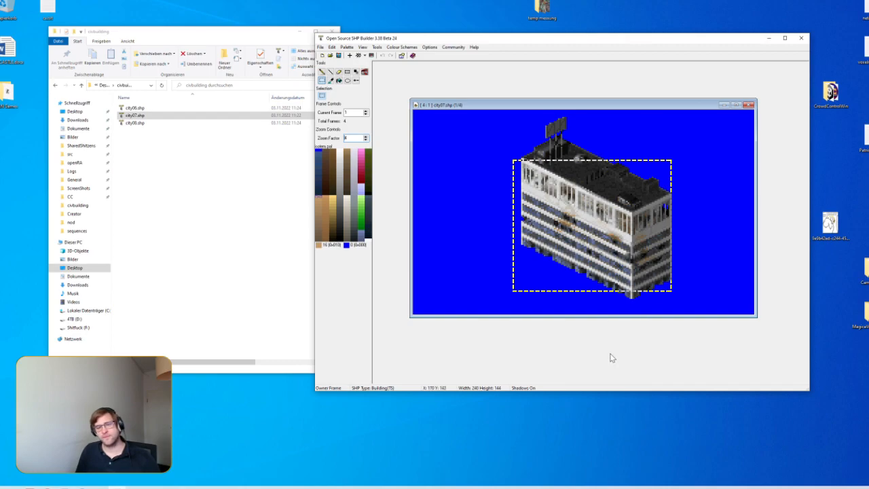
{"action": "left_click", "coordinate": [442, 123]}
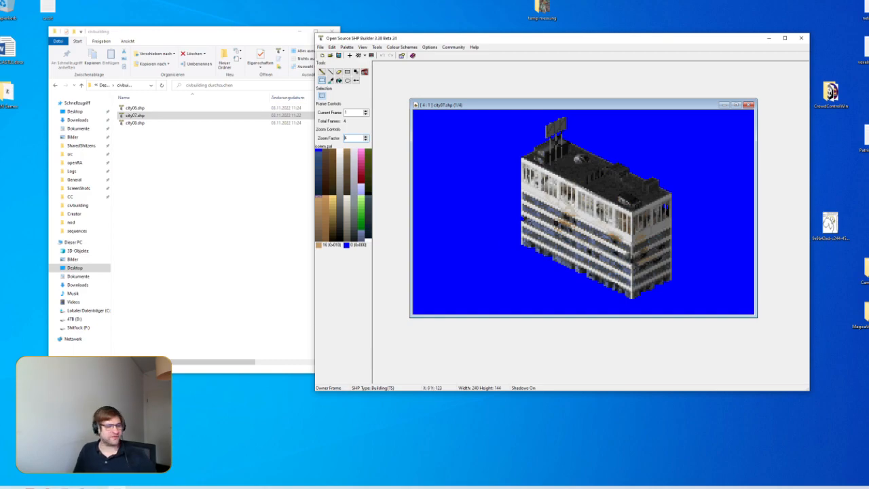
Step: Calculate 24*4 in the Windows calculator and arrange the calculator and sprite windows side by side
{"action": "key", "text": "super"}
{"action": "type", "text": "rechner"}
{"action": "key", "text": "Return"}
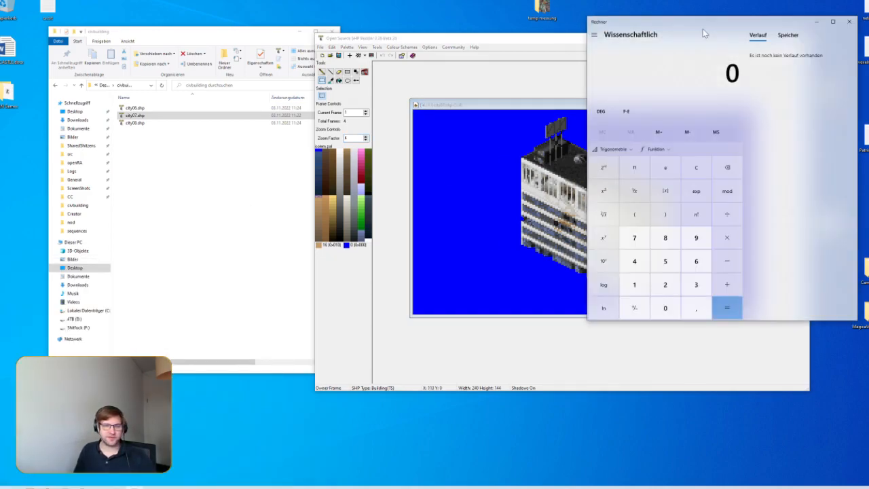
{"action": "type", "text": "24*4"}
{"action": "key", "text": "Return"}
{"action": "left_click_drag", "start_coordinate": [703, 29], "coordinate": [137, 134]}
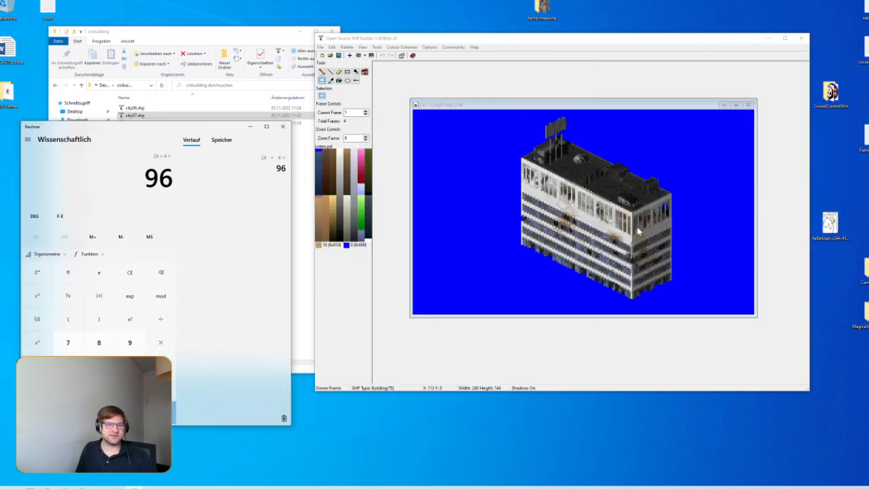
{"action": "left_click", "coordinate": [522, 247]}
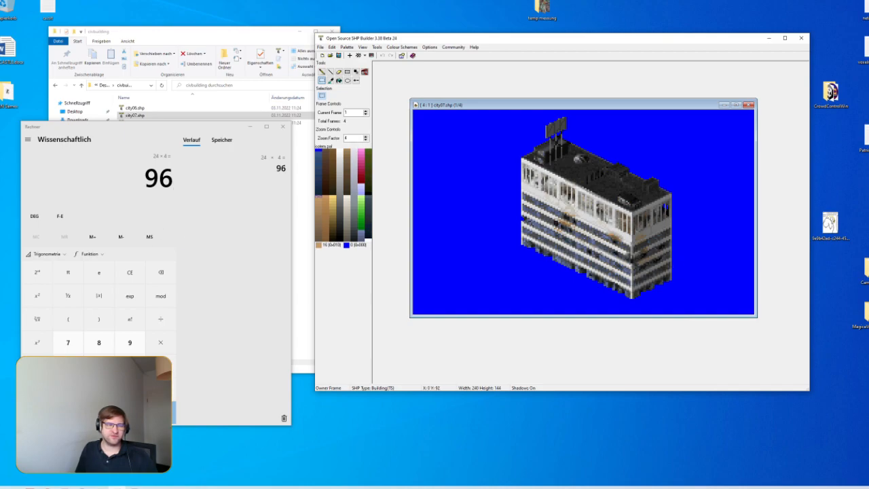
{"action": "left_click", "coordinate": [158, 163]}
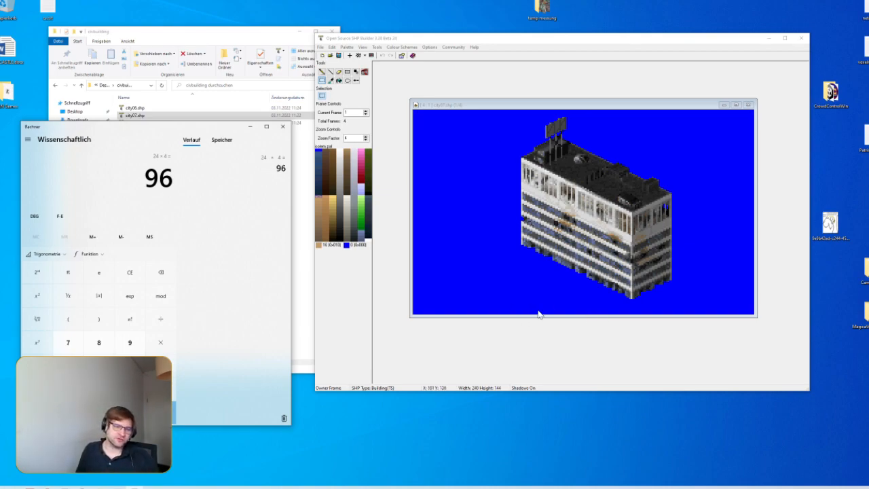
{"action": "left_click_drag", "start_coordinate": [564, 106], "coordinate": [543, 78]}
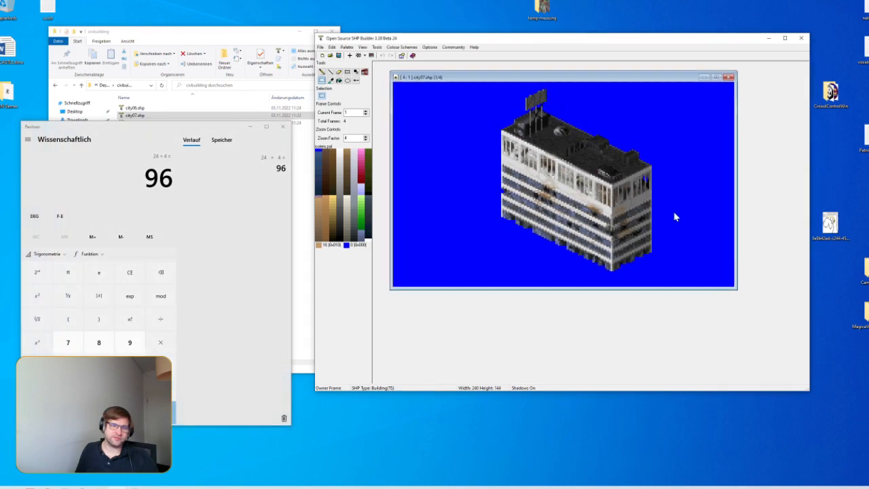
Step: Set up an SHP -> Images export into the civbuilding folder as PNG with the file name civbuilding7
{"action": "left_click", "coordinate": [319, 47]}
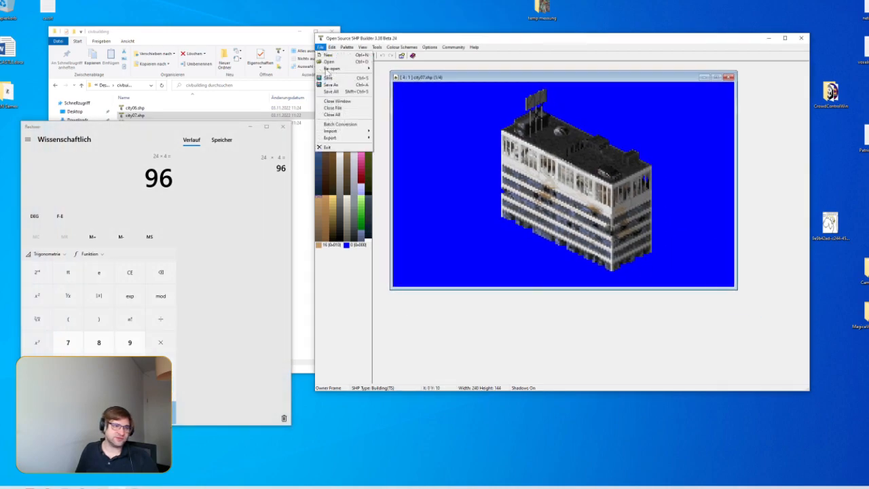
{"action": "mouse_move", "coordinate": [353, 139]}
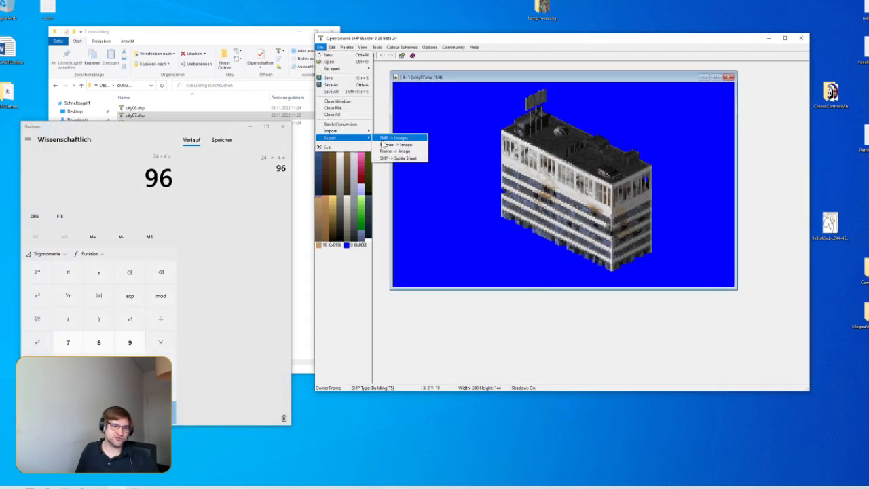
{"action": "left_click", "coordinate": [382, 143]}
{"action": "left_click", "coordinate": [261, 38]}
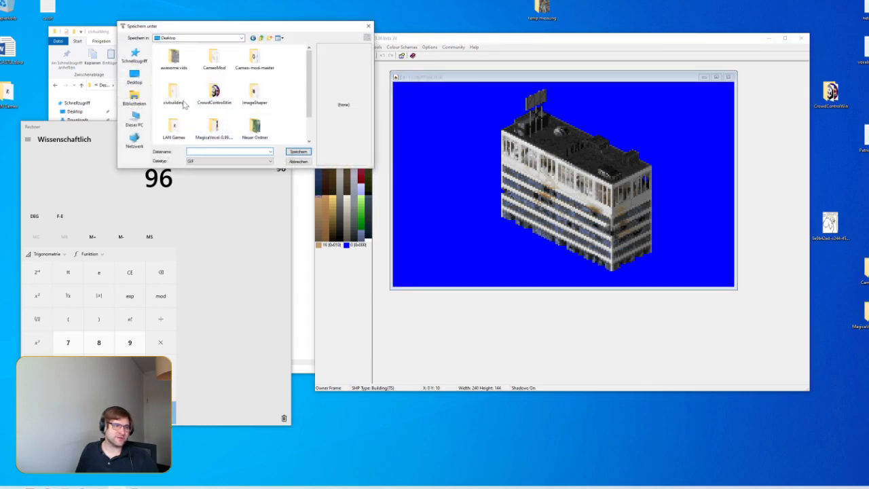
{"action": "double_click", "coordinate": [174, 95]}
{"action": "left_click", "coordinate": [235, 162]}
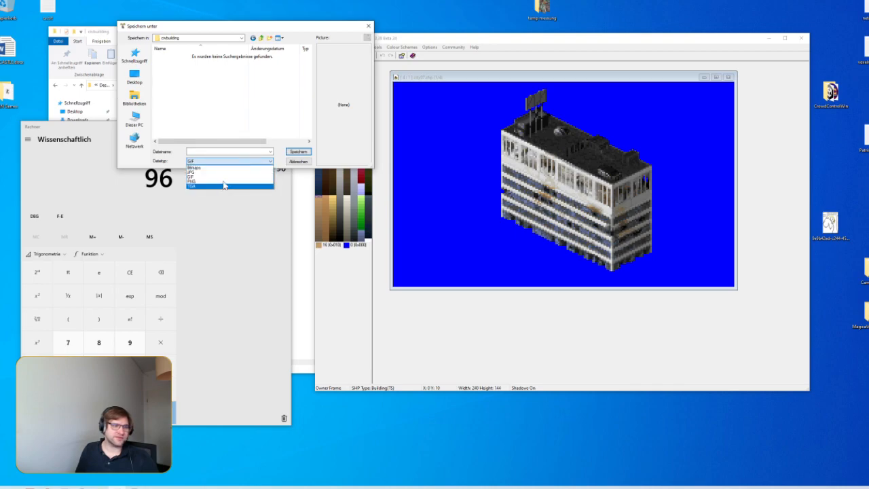
{"action": "left_click", "coordinate": [224, 181]}
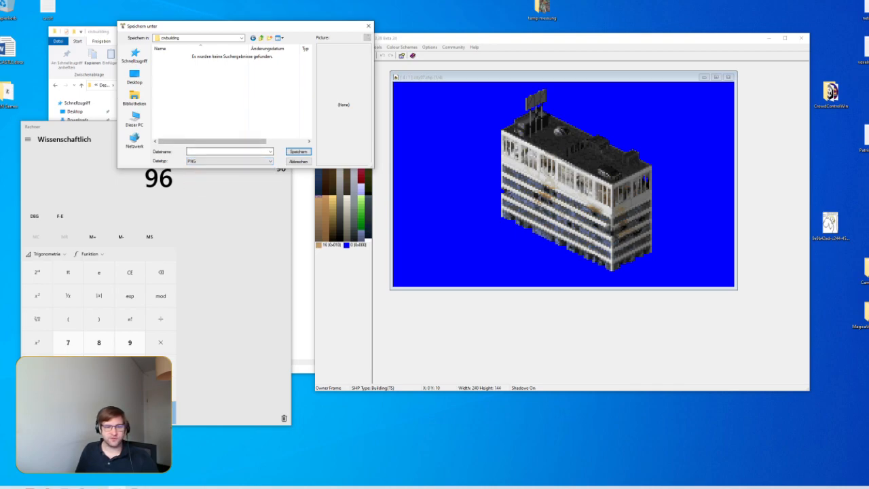
{"action": "left_click", "coordinate": [257, 163]}
{"action": "left_click", "coordinate": [257, 163]}
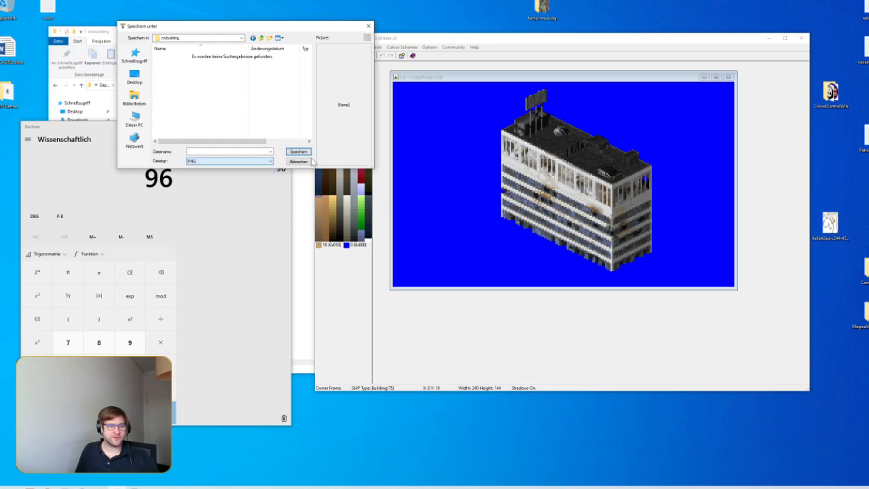
{"action": "left_click", "coordinate": [230, 150]}
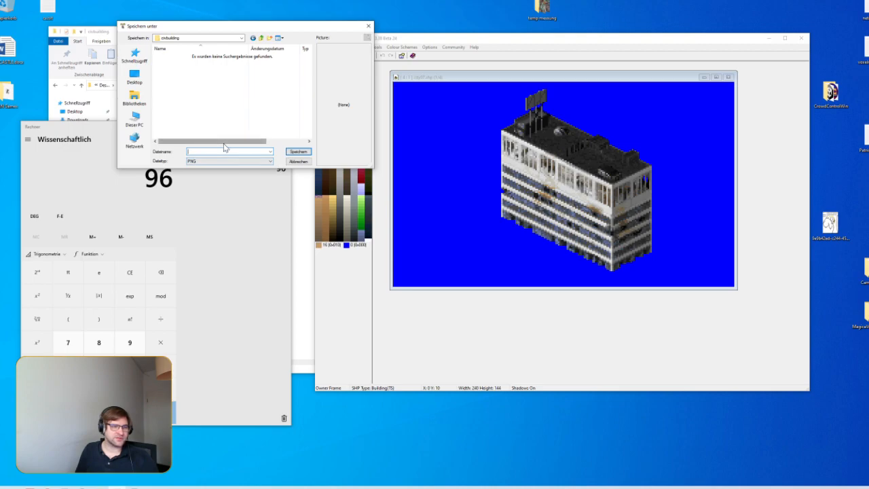
{"action": "type", "text": "civbuilding7"}
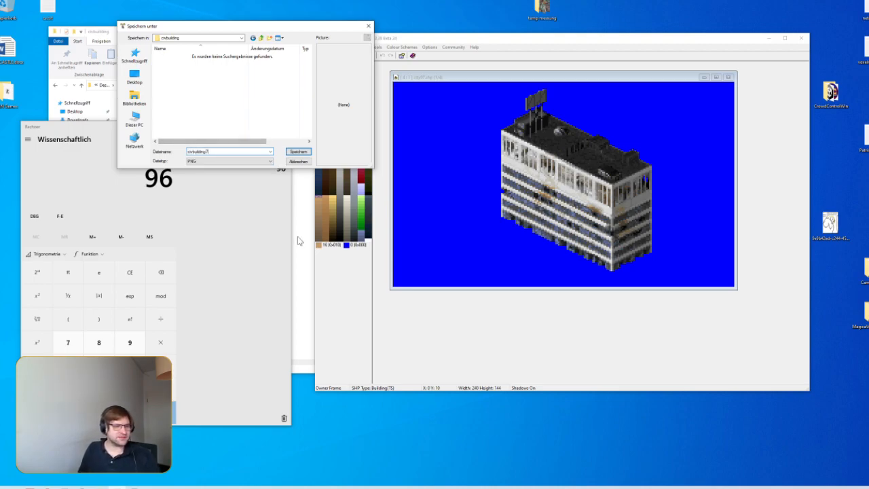
Step: Move the civbuilding folder window clear of the save dialog and run the PNG export
{"action": "key", "text": "alt+Tab"}
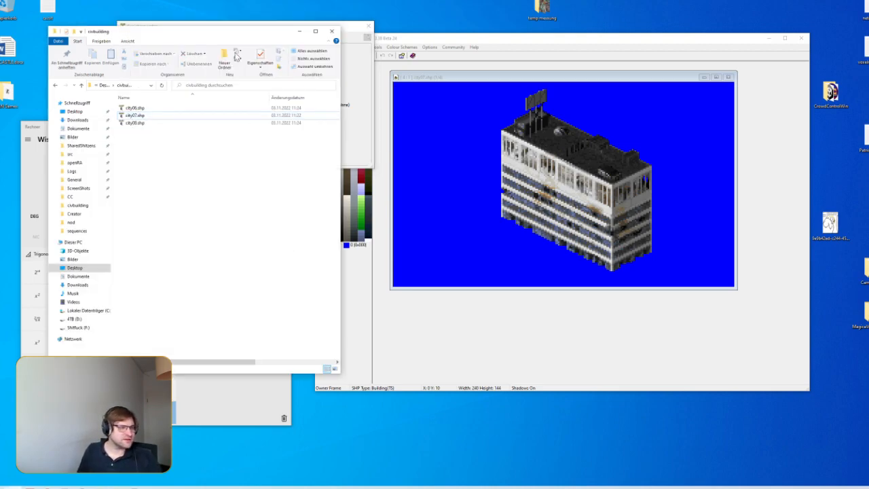
{"action": "left_click_drag", "start_coordinate": [224, 28], "coordinate": [244, 137]}
{"action": "left_click", "coordinate": [268, 119]}
{"action": "left_click", "coordinate": [299, 153]}
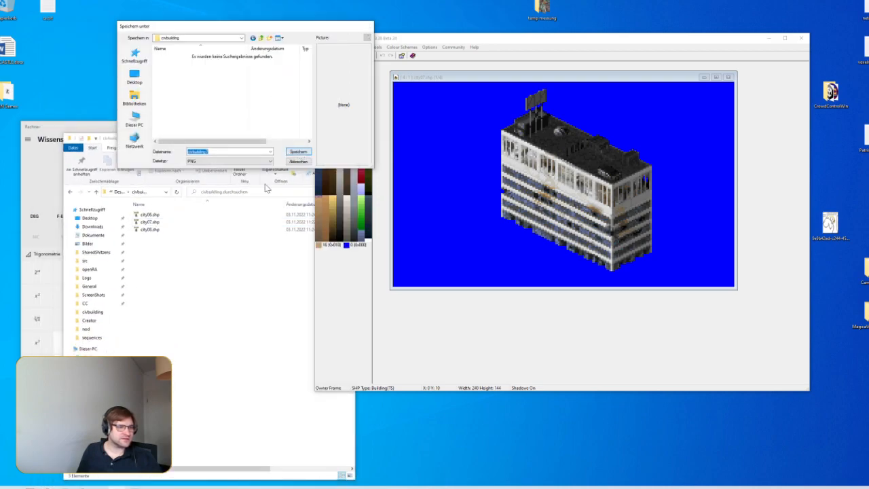
{"action": "left_click_drag", "start_coordinate": [182, 281], "coordinate": [204, 229]}
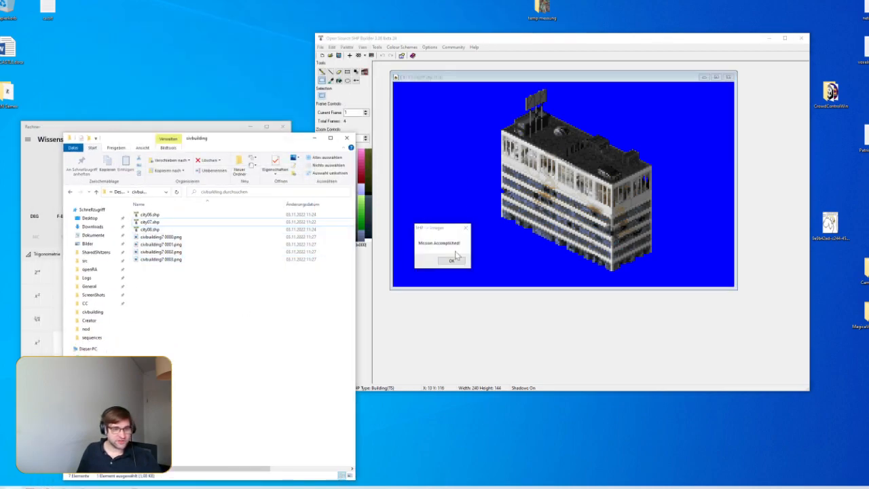
{"action": "left_click", "coordinate": [451, 261]}
Step: View the exported civbuilding7 PNG frames in the image viewer, starting with 0000, and close the viewer
{"action": "double_click", "coordinate": [187, 237]}
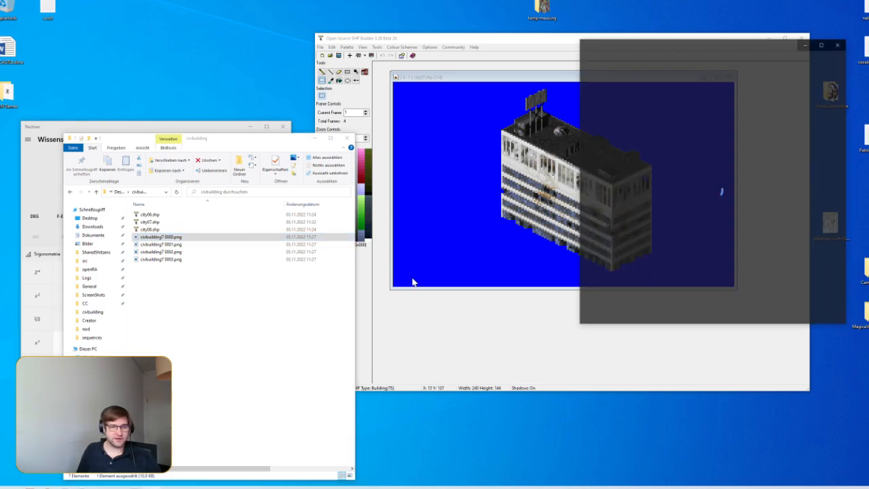
{"action": "key", "text": "Right"}
{"action": "key", "text": "Right"}
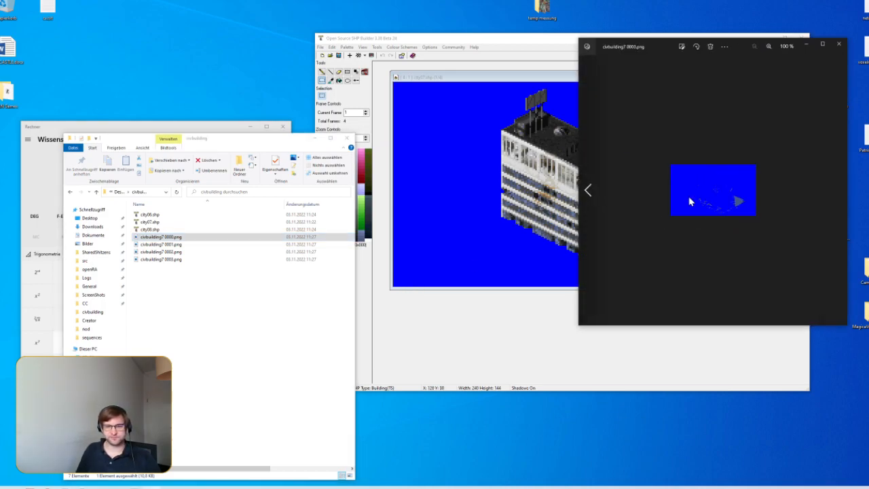
{"action": "key", "text": "Left"}
{"action": "left_click", "coordinate": [159, 316]}
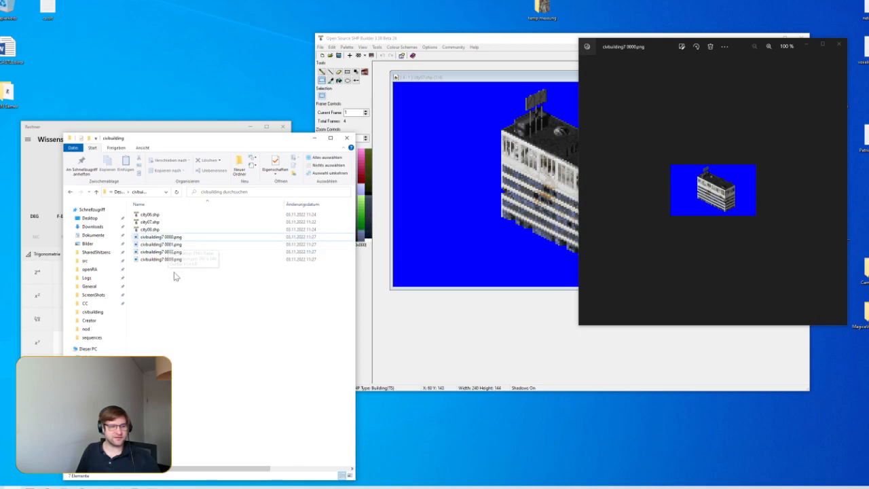
{"action": "left_click", "coordinate": [839, 45]}
Step: Start an image-to-SHP import and choose the first civbuilding7 PNG in the civbuilding folder as its first frame
{"action": "left_click", "coordinate": [320, 47]}
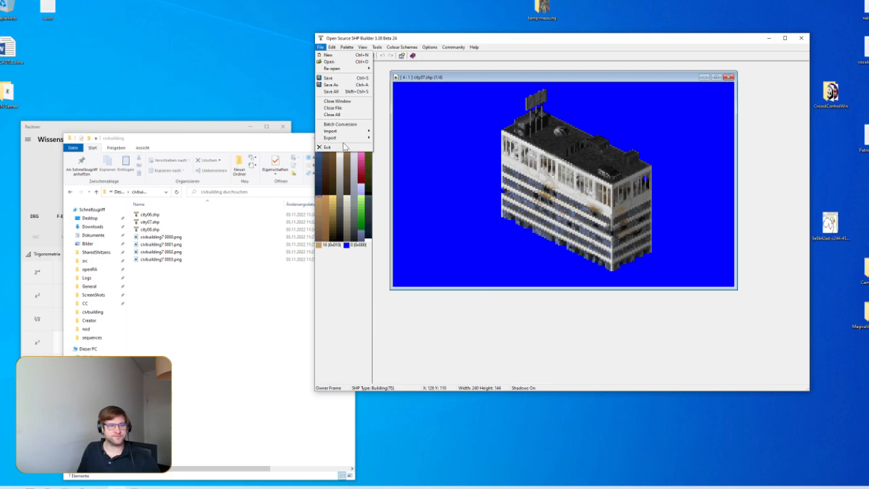
{"action": "mouse_move", "coordinate": [347, 133]}
{"action": "left_click", "coordinate": [401, 132]}
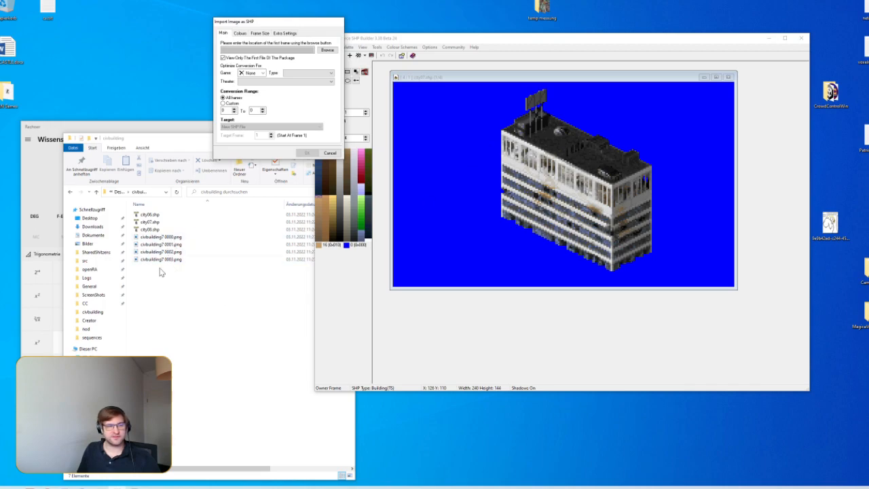
{"action": "left_click", "coordinate": [328, 50]}
{"action": "scroll", "coordinate": [428, 194], "scroll_direction": "down", "scroll_amount": 3}
{"action": "scroll", "coordinate": [384, 197], "scroll_direction": "up", "scroll_amount": 2}
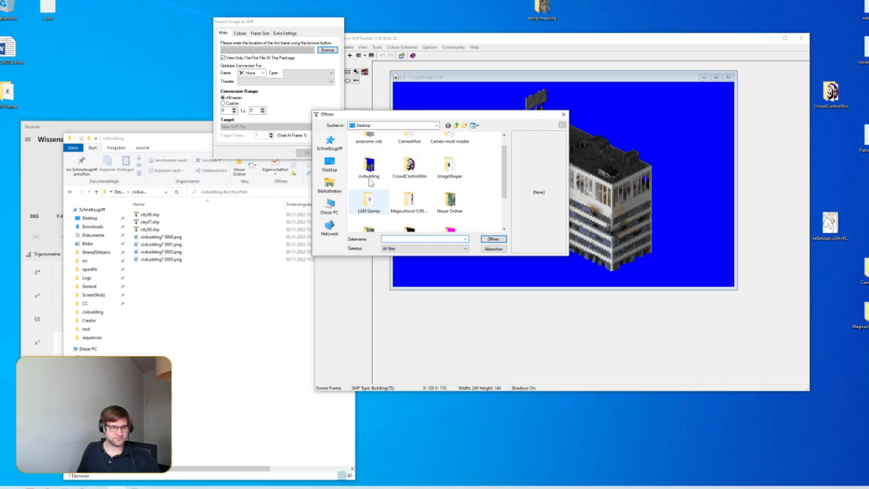
{"action": "double_click", "coordinate": [370, 182]}
{"action": "double_click", "coordinate": [372, 167]}
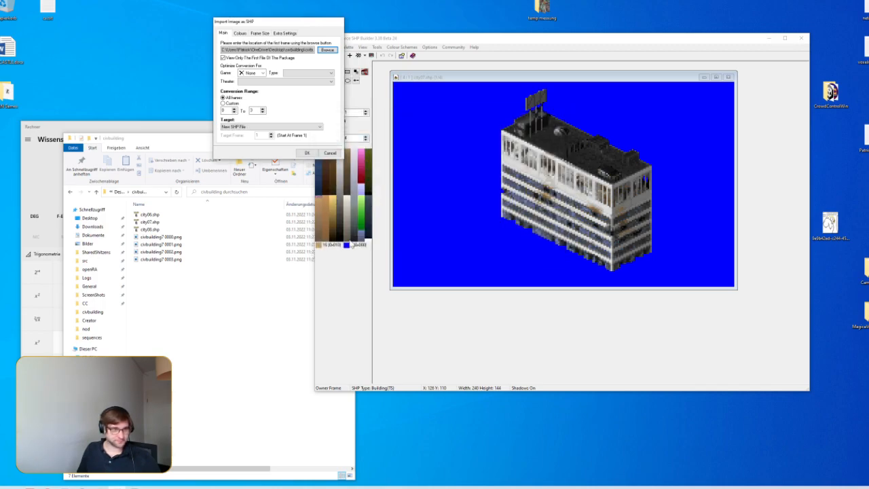
Step: Optimize the image import for the TD game with the Buildings type
{"action": "left_click", "coordinate": [264, 73]}
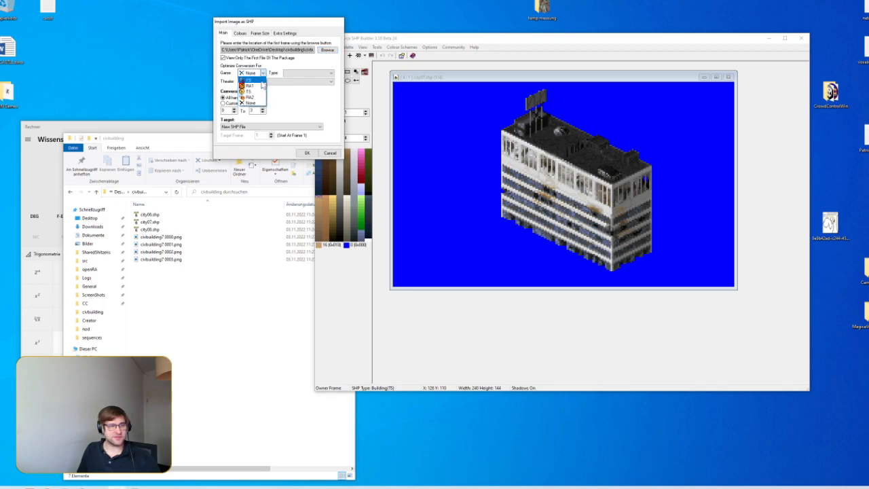
{"action": "left_click", "coordinate": [248, 85]}
{"action": "left_click", "coordinate": [325, 73]}
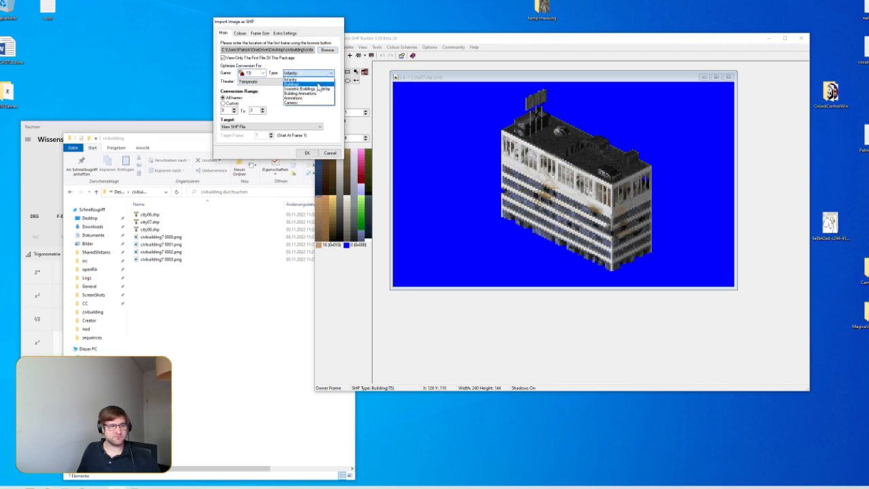
{"action": "left_click", "coordinate": [317, 85]}
Step: Set the import to auto-select the background by pixel (0,0) and run the conversion to a new SHP file
{"action": "left_click", "coordinate": [285, 32]}
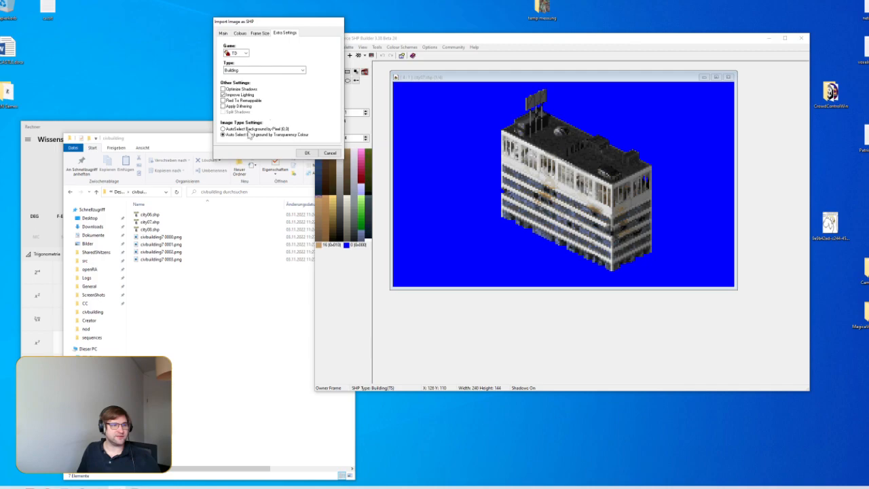
{"action": "left_click", "coordinate": [243, 129]}
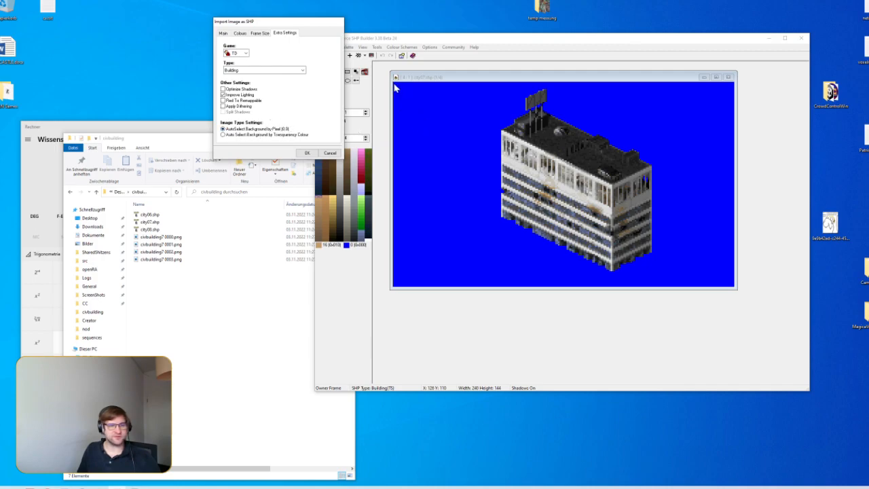
{"action": "left_click", "coordinate": [223, 33]}
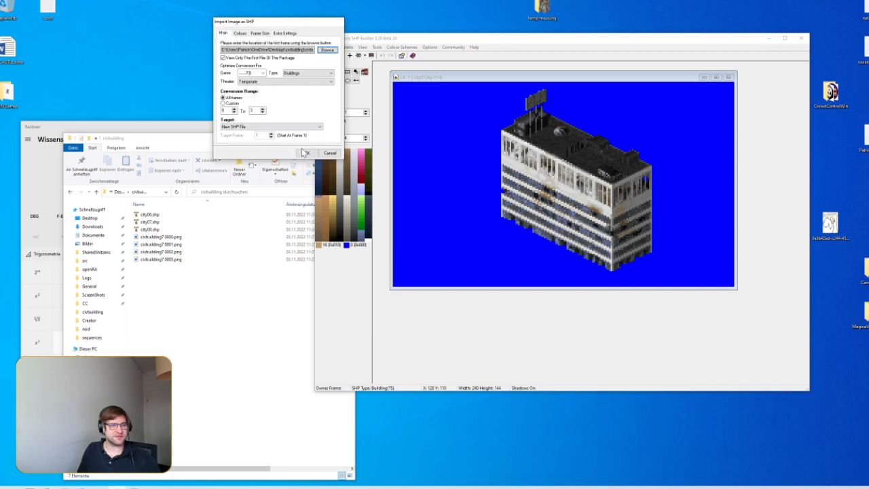
{"action": "left_click", "coordinate": [307, 155]}
Step: Shift the imported sprite's window slightly and apply the Tiberian Dawn palette temperat.pal to it
{"action": "left_click_drag", "start_coordinate": [532, 122], "coordinate": [490, 123]}
{"action": "left_click", "coordinate": [347, 47]}
{"action": "mouse_move", "coordinate": [358, 72]}
{"action": "left_click", "coordinate": [406, 71]}
{"action": "left_click", "coordinate": [349, 47]}
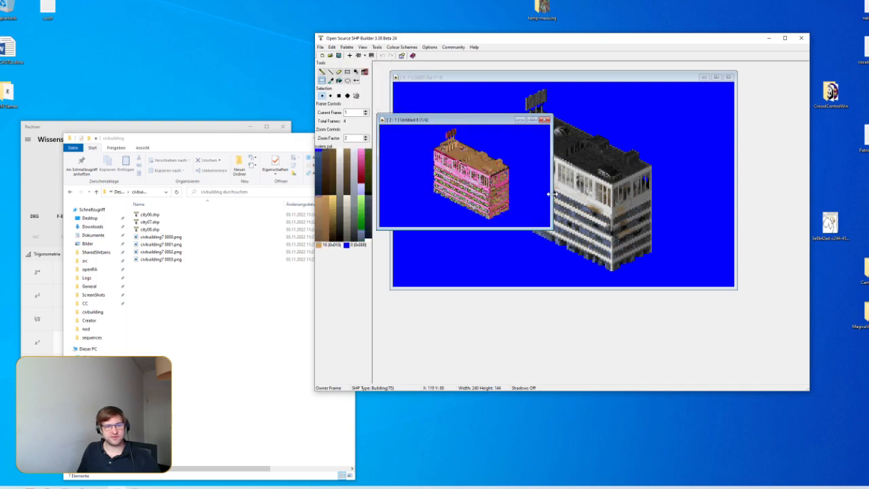
{"action": "left_click", "coordinate": [347, 46]}
{"action": "mouse_move", "coordinate": [366, 74]}
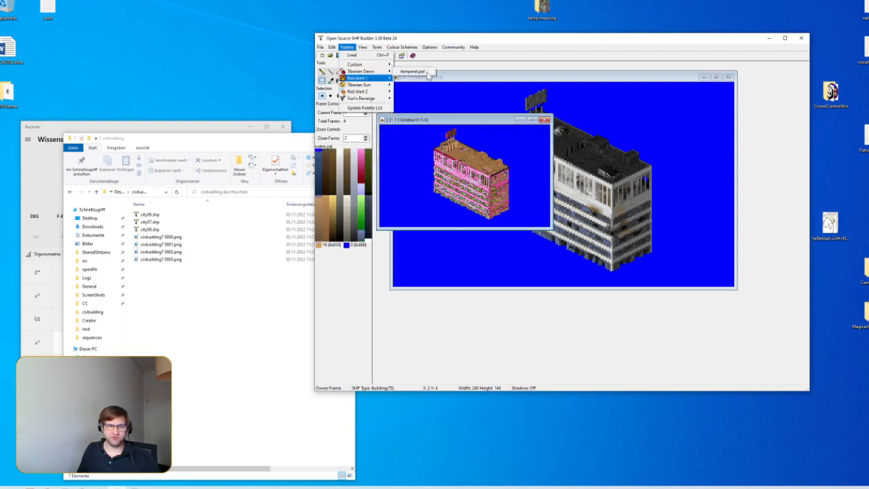
{"action": "left_click", "coordinate": [414, 75]}
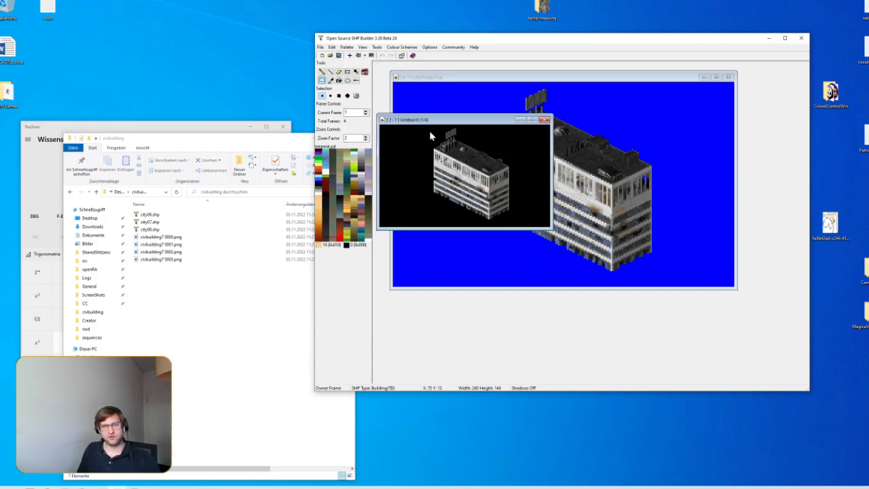
Step: Move the imported sprite's window clear of the original building and step through its four frames, checking building and shadow frames
{"action": "left_click_drag", "start_coordinate": [467, 138], "coordinate": [678, 98]}
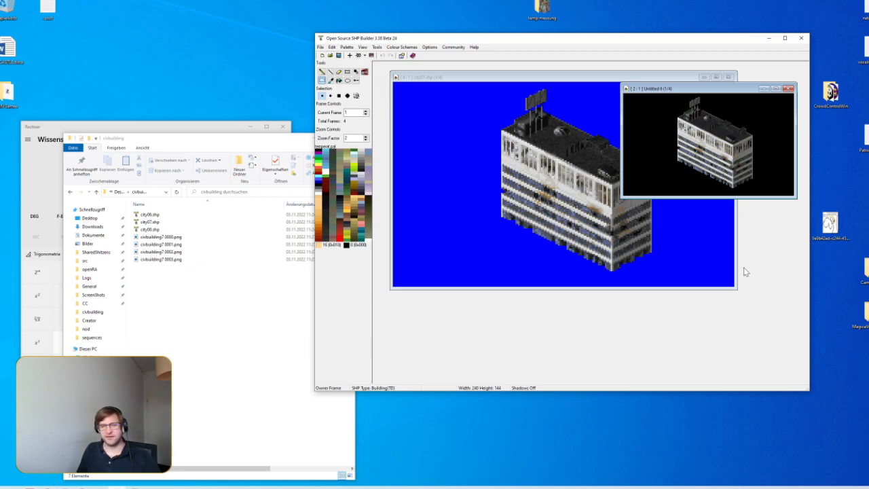
{"action": "left_click", "coordinate": [366, 113]}
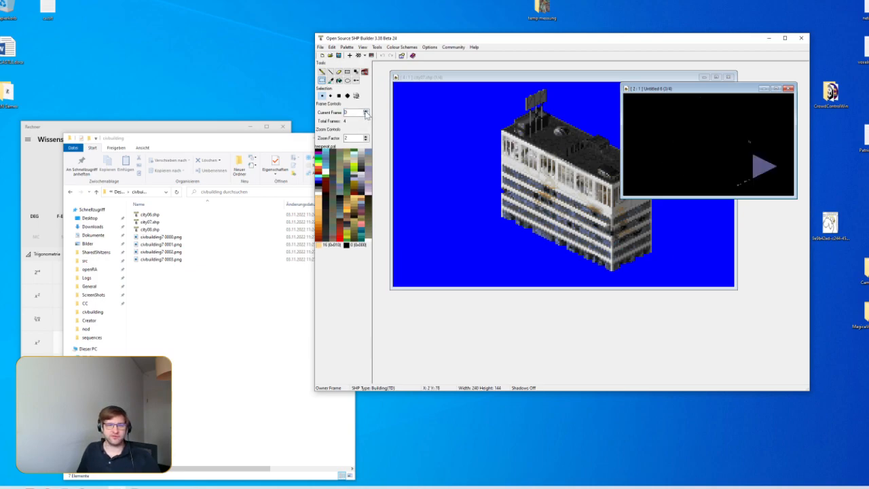
{"action": "left_click", "coordinate": [366, 113]}
{"action": "left_click", "coordinate": [366, 112]}
{"action": "left_click", "coordinate": [365, 113]}
{"action": "left_click", "coordinate": [365, 112]}
{"action": "left_click", "coordinate": [365, 112]}
{"action": "left_click", "coordinate": [365, 112]}
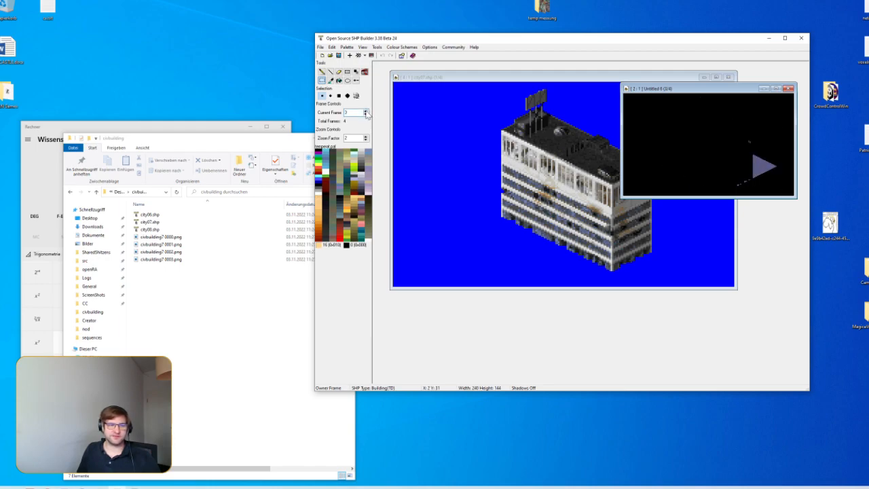
{"action": "left_click", "coordinate": [365, 112]}
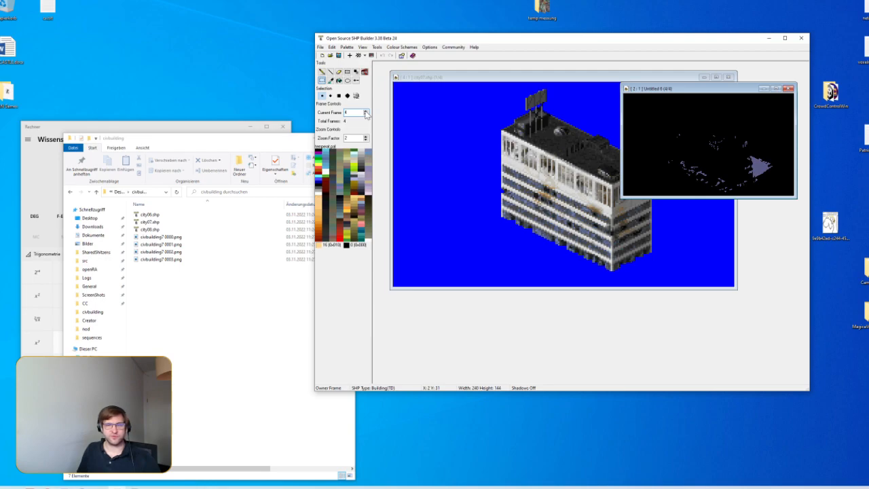
{"action": "left_click", "coordinate": [365, 113]}
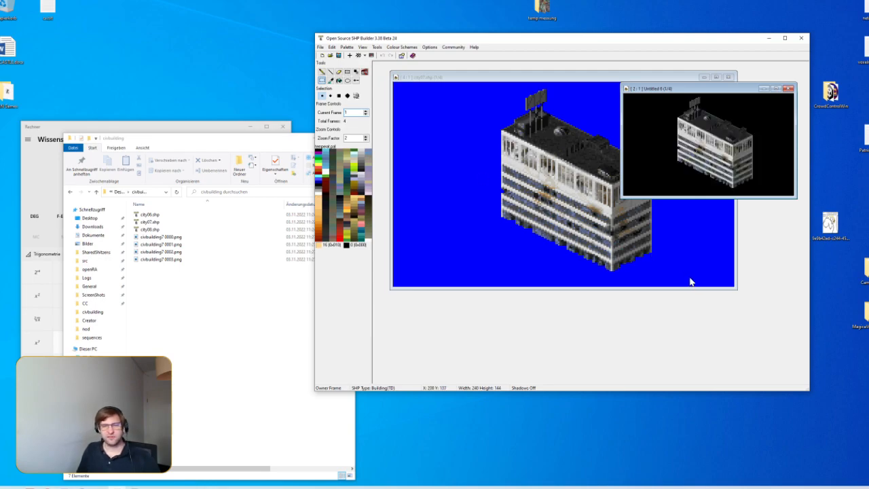
{"action": "left_click", "coordinate": [365, 115]}
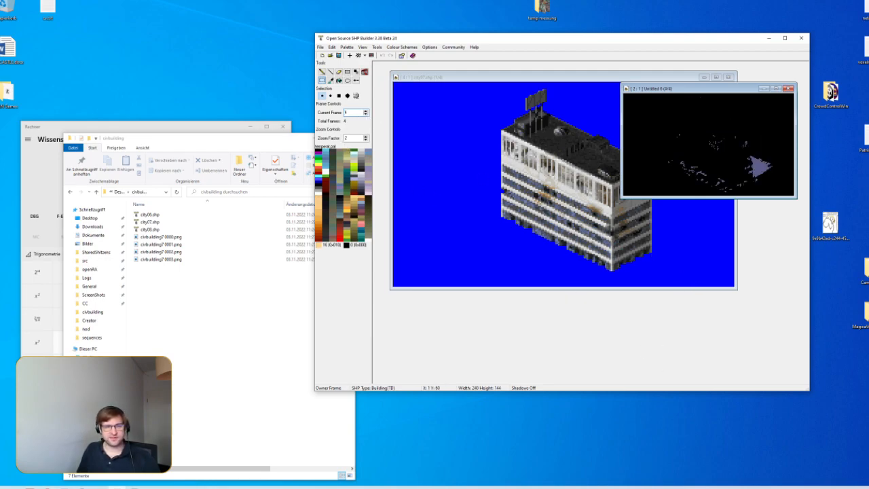
{"action": "left_click", "coordinate": [366, 112]}
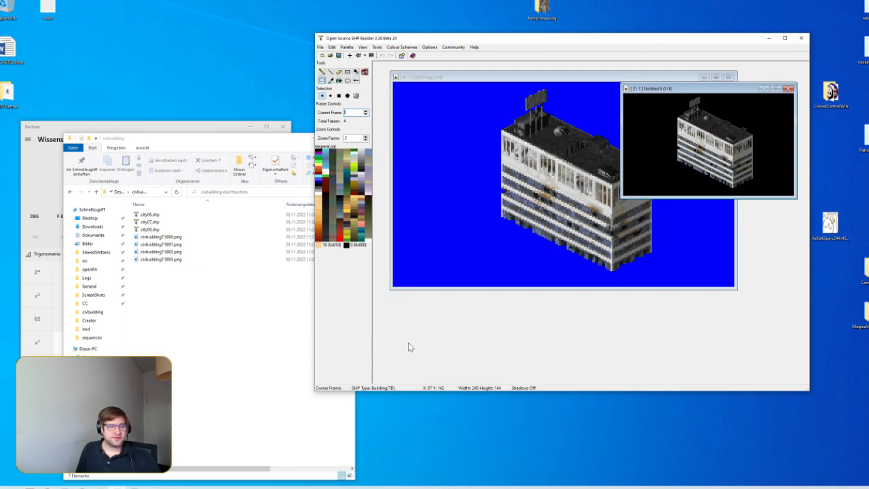
Step: Launch paint.net, move the SHP Builder window aside and open the four exported civbuilding7 PNG frames in paint.net as separate images
{"action": "key", "text": "super"}
{"action": "type", "text": "paint"}
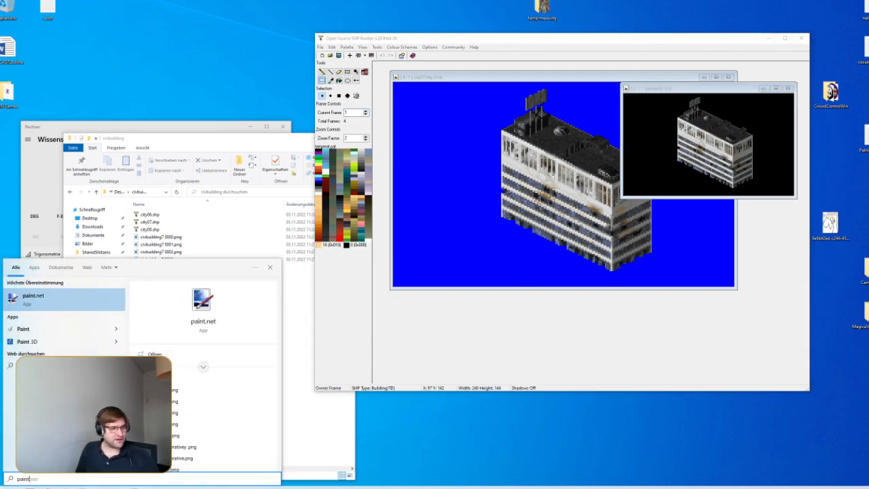
{"action": "left_click", "coordinate": [59, 297]}
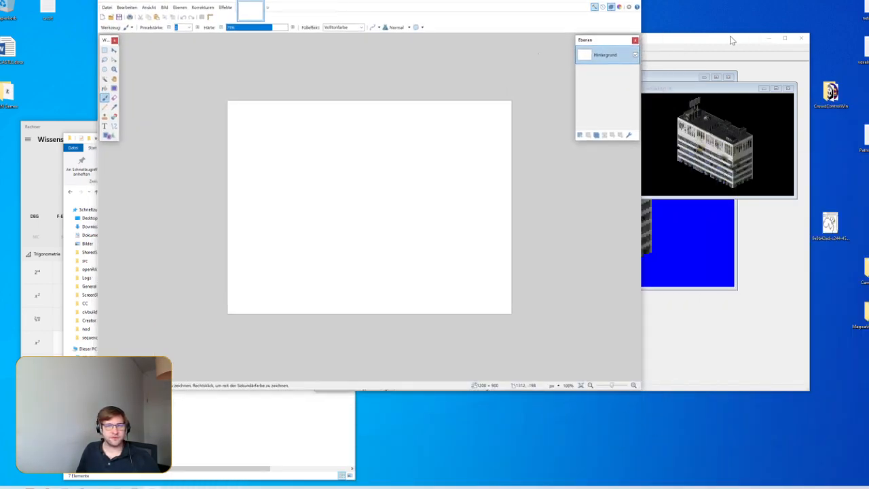
{"action": "left_click_drag", "start_coordinate": [732, 40], "coordinate": [784, 47]}
{"action": "left_click", "coordinate": [197, 467]}
{"action": "mouse_move", "coordinate": [224, 306]}
{"action": "left_mouse_down"}
{"action": "mouse_move", "coordinate": [197, 234]}
{"action": "mouse_move", "coordinate": [217, 131]}
{"action": "mouse_move", "coordinate": [305, 192]}
{"action": "left_mouse_up"}
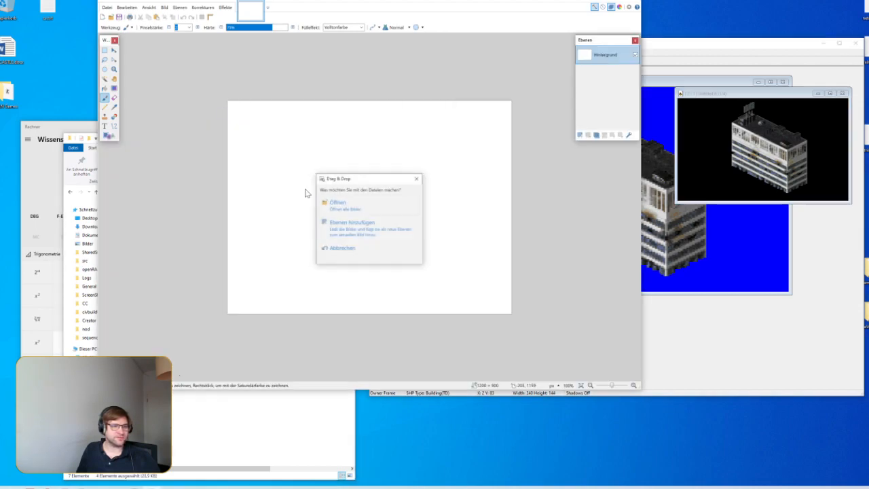
{"action": "left_click", "coordinate": [334, 199]}
Step: Examine the four civbuilding7 frames, comparing the intact and destroyed building images with their matching shadow images
{"action": "left_click", "coordinate": [250, 12]}
{"action": "scroll", "coordinate": [330, 194], "scroll_direction": "up", "scroll_amount": 3}
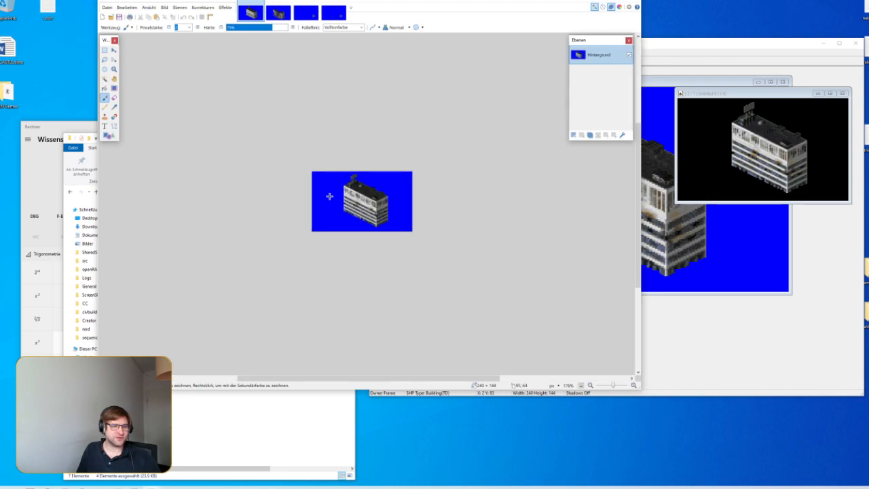
{"action": "left_click", "coordinate": [278, 13]}
{"action": "scroll", "coordinate": [404, 229], "scroll_direction": "up", "scroll_amount": 5}
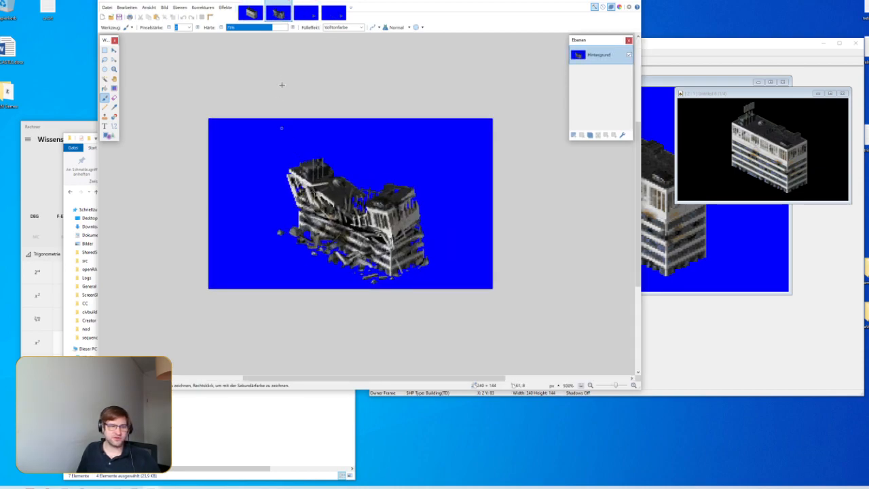
{"action": "left_click", "coordinate": [306, 12]}
{"action": "scroll", "coordinate": [404, 198], "scroll_direction": "up", "scroll_amount": 4}
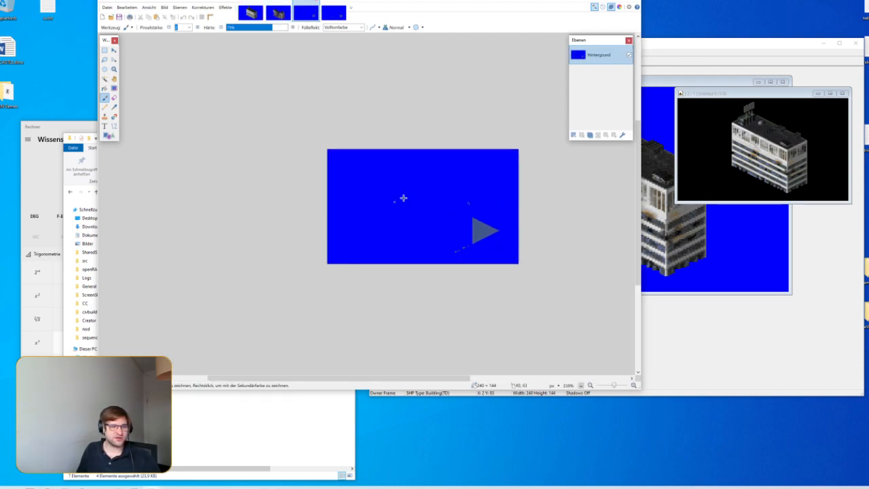
{"action": "left_click", "coordinate": [334, 13]}
{"action": "scroll", "coordinate": [388, 199], "scroll_direction": "up", "scroll_amount": 5}
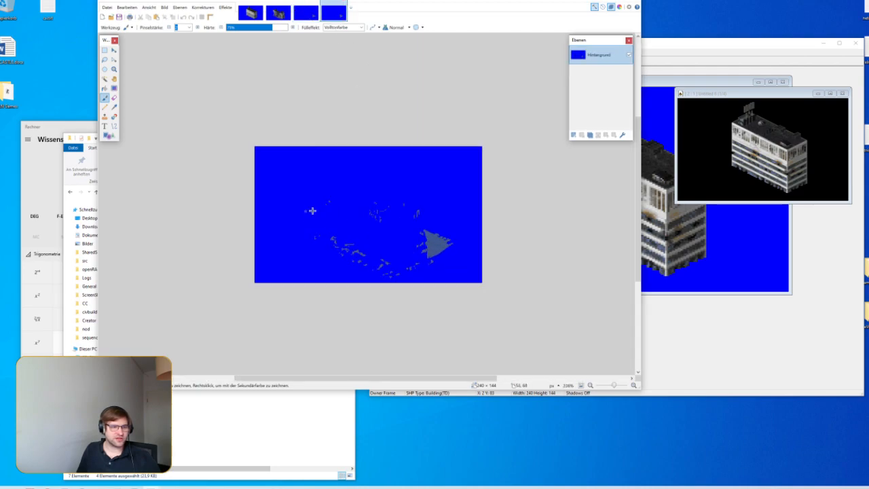
{"action": "left_click", "coordinate": [305, 13]}
{"action": "left_click", "coordinate": [250, 12]}
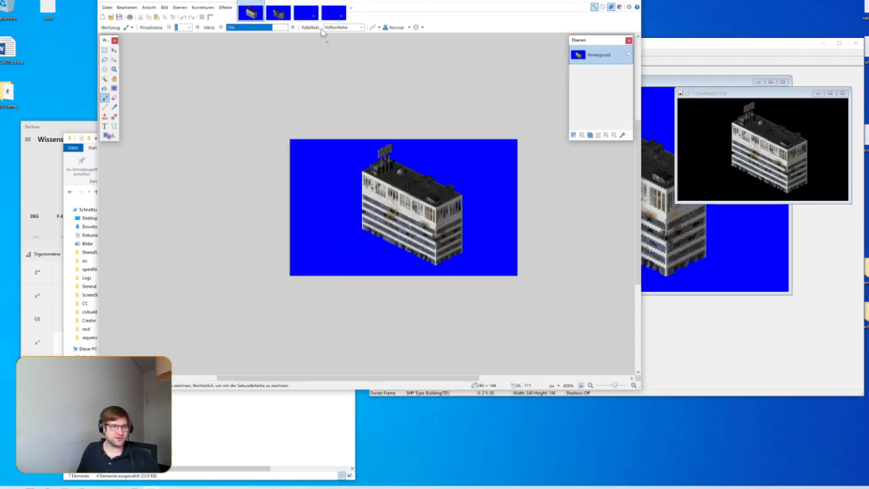
{"action": "left_click", "coordinate": [306, 13]}
{"action": "left_click", "coordinate": [331, 15]}
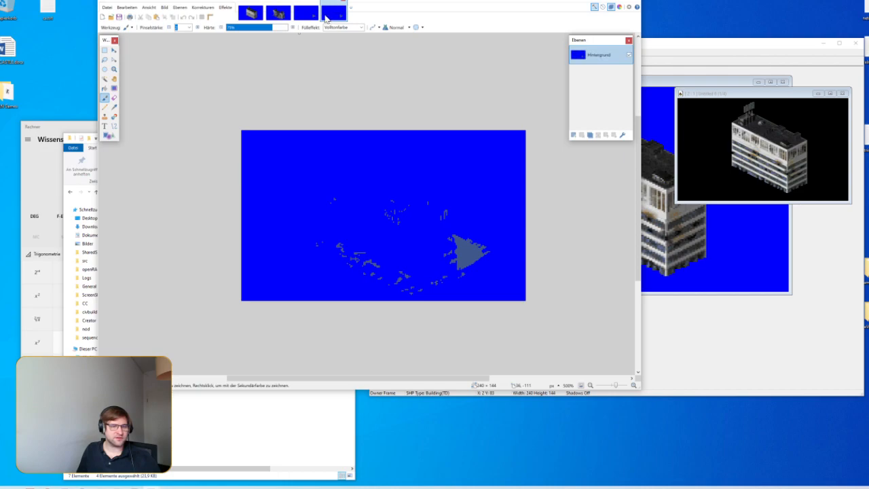
{"action": "left_click", "coordinate": [305, 12]}
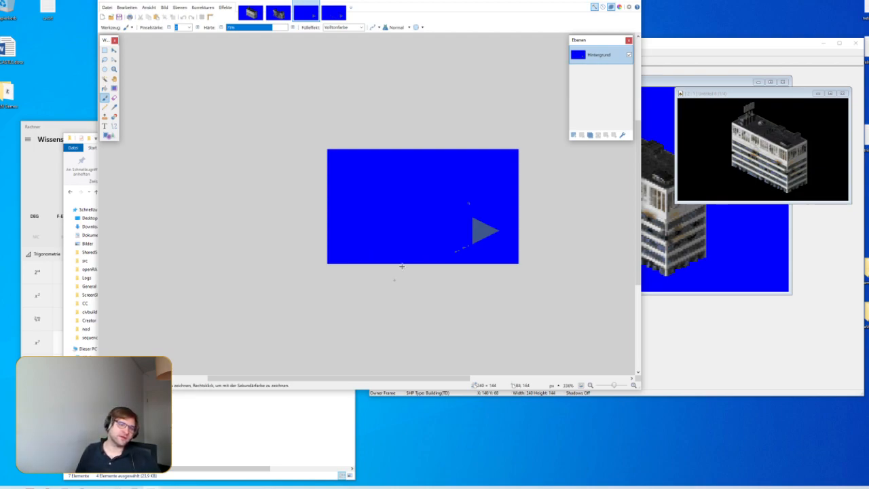
{"action": "scroll", "coordinate": [409, 231], "scroll_direction": "up", "scroll_amount": 2}
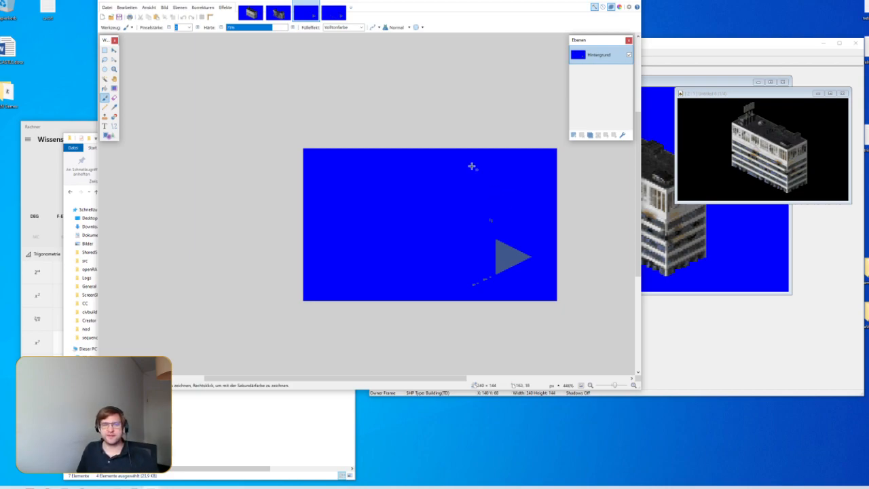
{"action": "left_click", "coordinate": [250, 12]}
{"action": "left_click", "coordinate": [306, 13]}
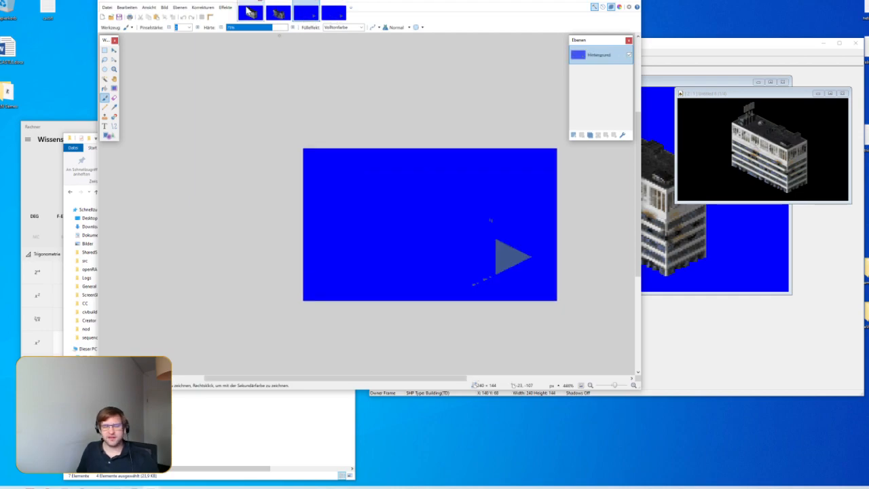
Step: Select only the building in the first frame by inverting a Magic Wand selection of the blue background
{"action": "left_click", "coordinate": [249, 12]}
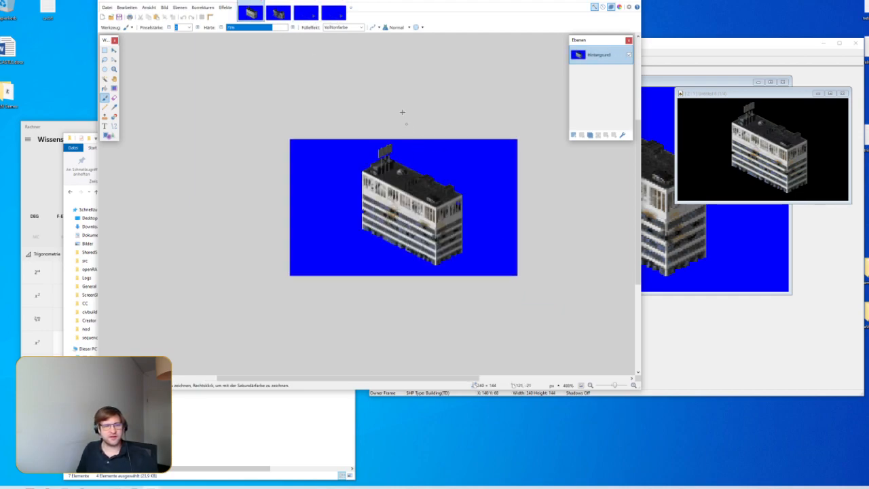
{"action": "scroll", "coordinate": [368, 206], "scroll_direction": "up", "scroll_amount": 1}
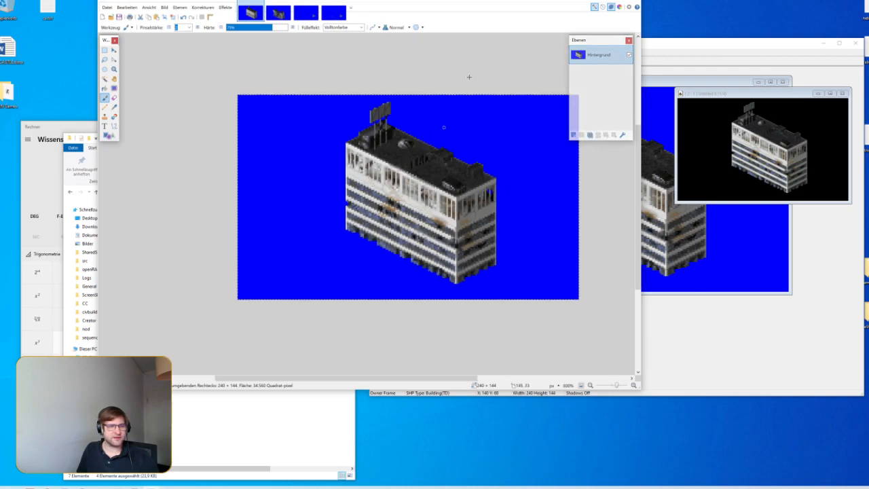
{"action": "left_click", "coordinate": [105, 79]}
{"action": "left_click", "coordinate": [298, 171]}
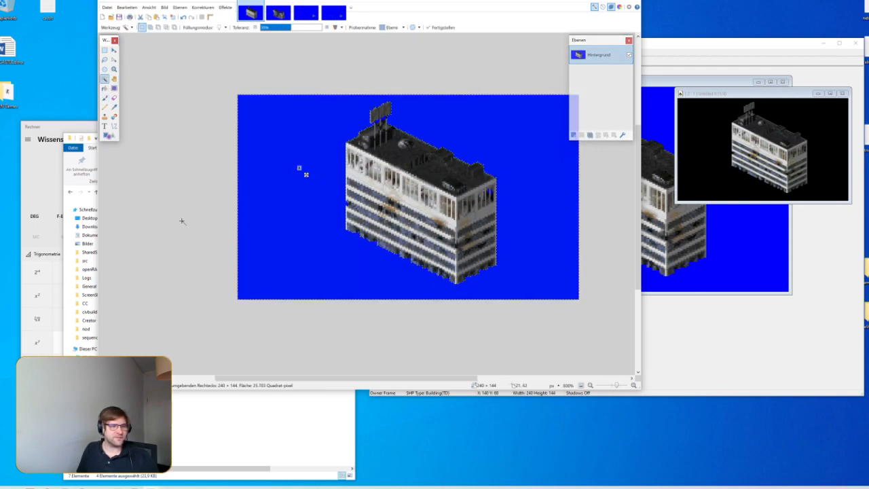
{"action": "left_click", "coordinate": [165, 8]}
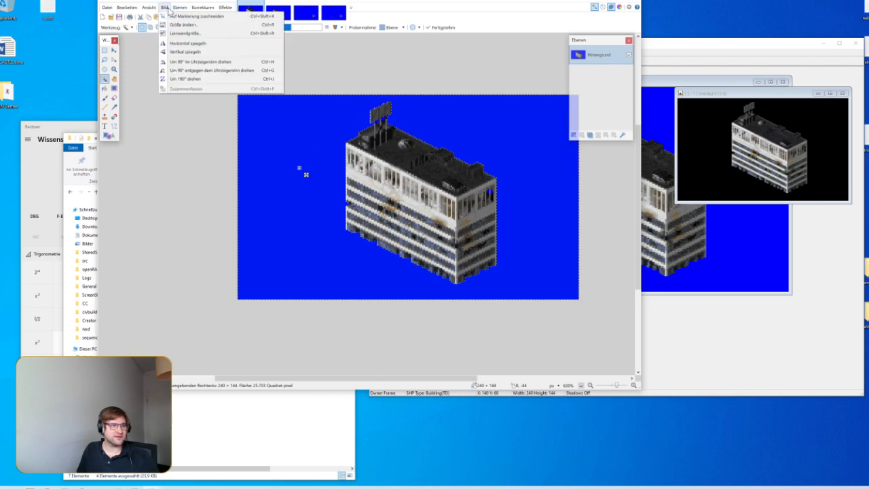
{"action": "mouse_move", "coordinate": [179, 8]}
{"action": "mouse_move", "coordinate": [126, 8]}
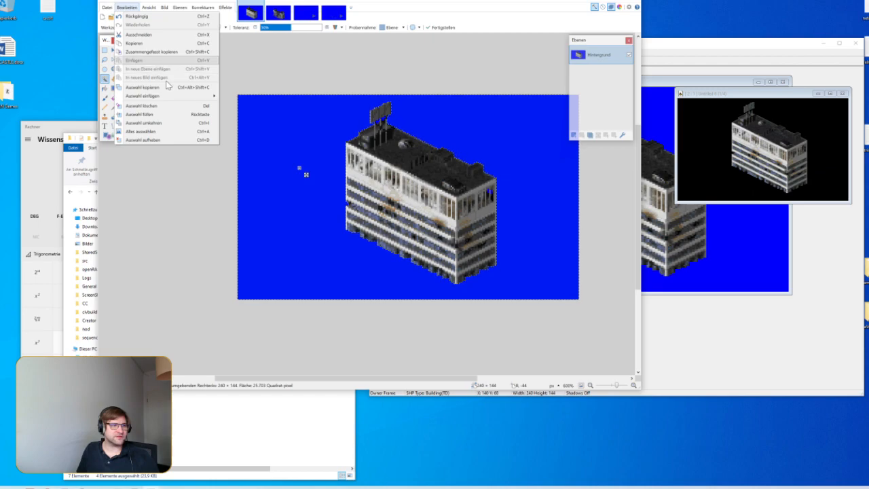
{"action": "left_click", "coordinate": [169, 123]}
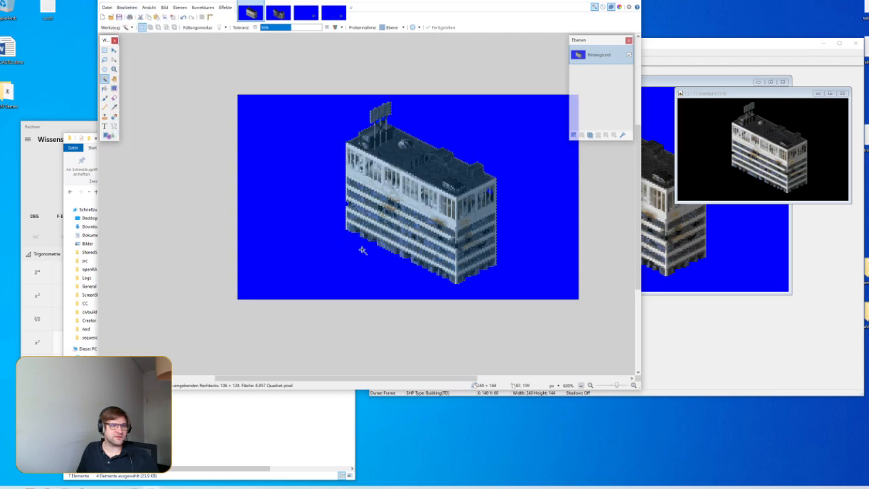
Step: Copy the selected building into the third image, the intact building's shadow frame, and deselect it
{"action": "left_click", "coordinate": [306, 12]}
{"action": "key", "text": "ctrl+v"}
{"action": "scroll", "coordinate": [520, 255], "scroll_direction": "up", "scroll_amount": 3}
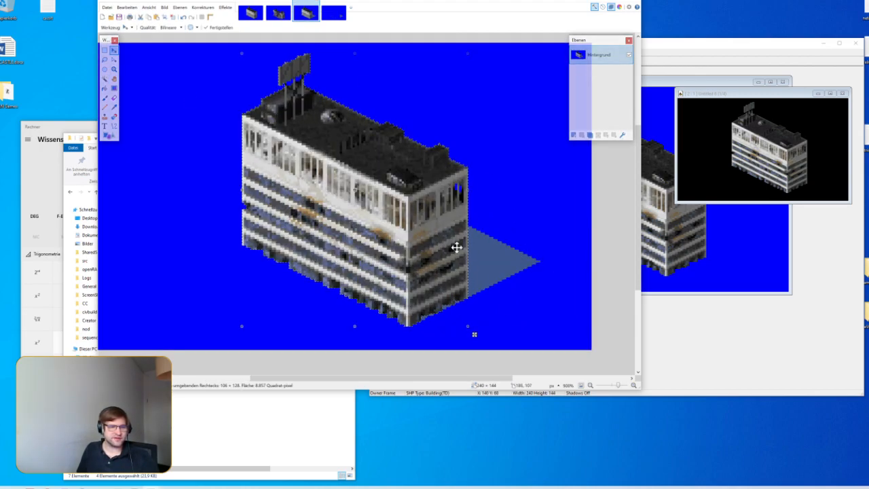
{"action": "scroll", "coordinate": [493, 221], "scroll_direction": "down", "scroll_amount": 1}
{"action": "key", "text": "ctrl+d"}
Step: Select only the ground shadow beside the intact building with the Magic Wand, lowering the tolerance to 21%
{"action": "left_click", "coordinate": [114, 106]}
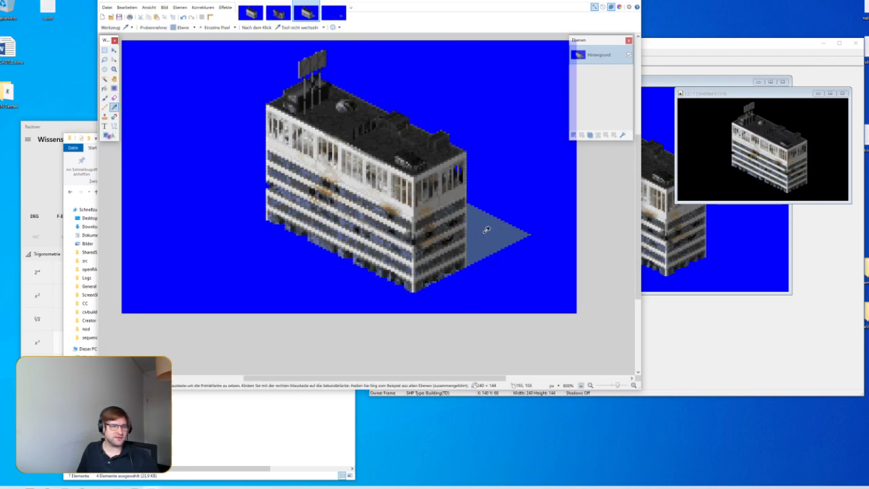
{"action": "left_click", "coordinate": [104, 78]}
{"action": "left_click", "coordinate": [495, 244]}
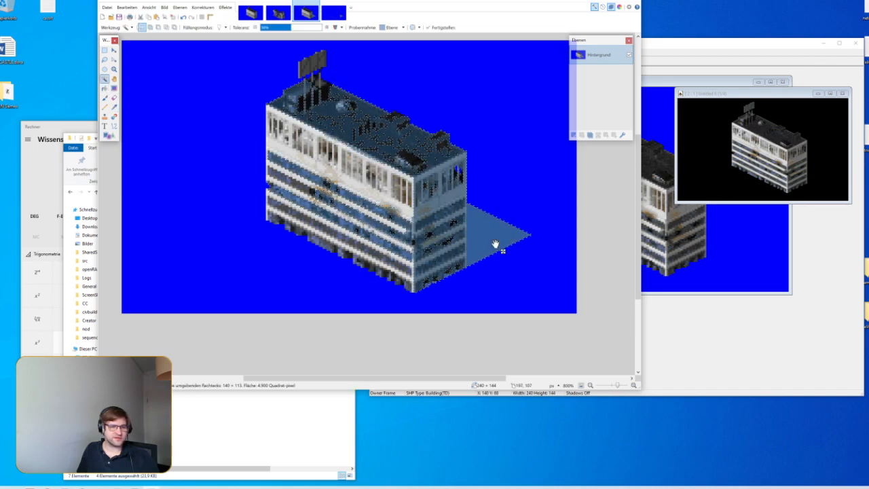
{"action": "left_click", "coordinate": [277, 27]}
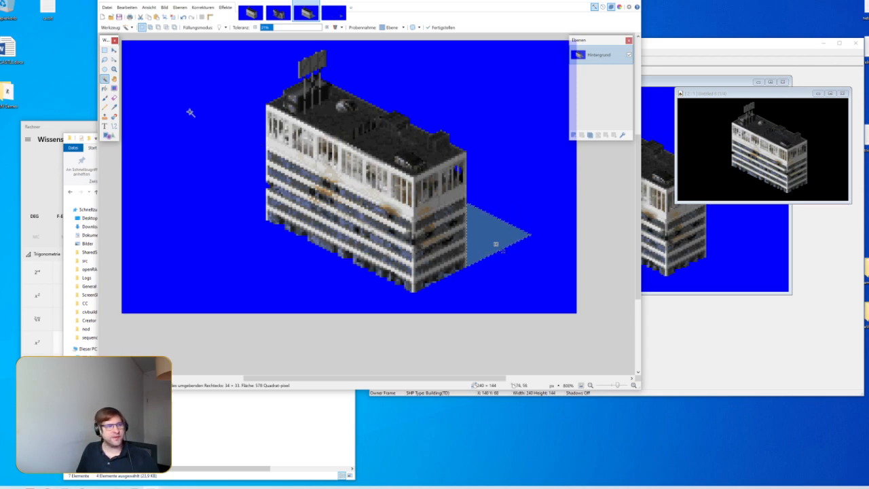
Step: Fill the selected shadow beside the intact building with solid bright green as the primary colour
{"action": "left_click", "coordinate": [105, 89]}
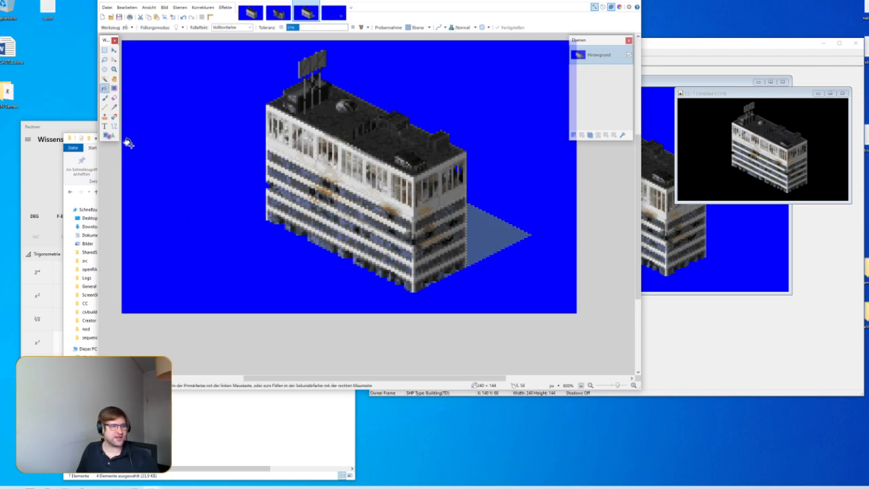
{"action": "left_click", "coordinate": [179, 8]}
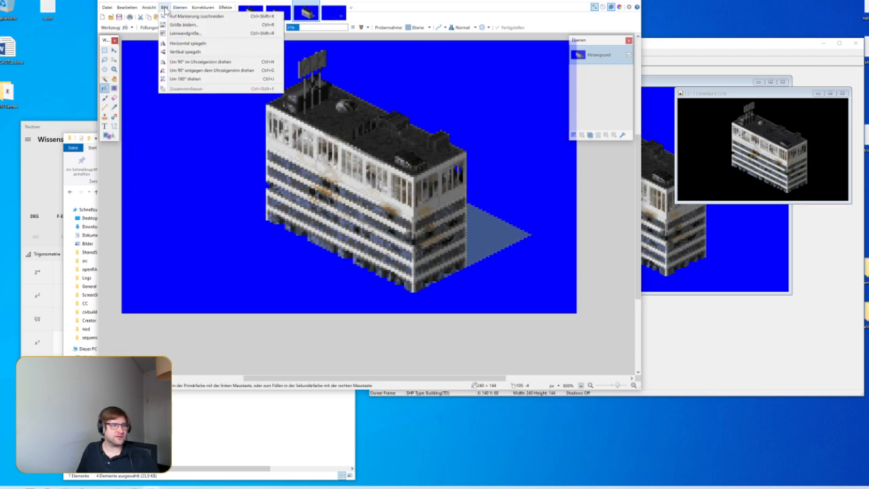
{"action": "left_click", "coordinate": [209, 4]}
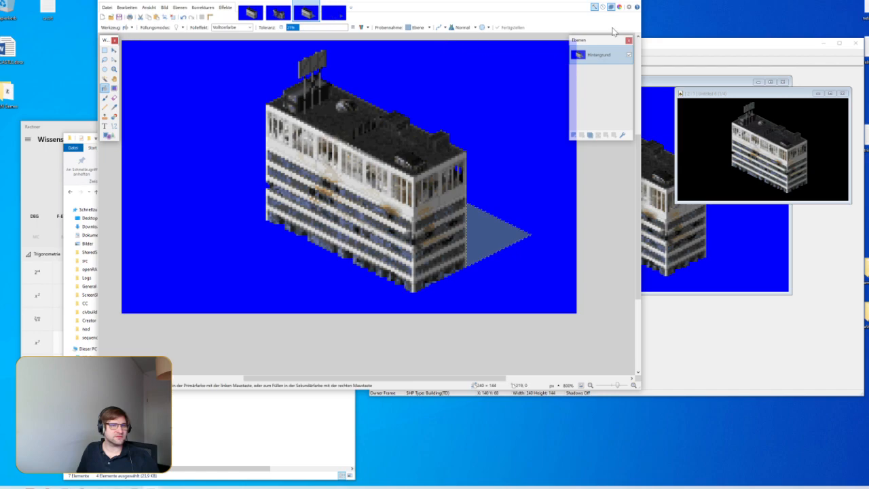
{"action": "left_click", "coordinate": [620, 8]}
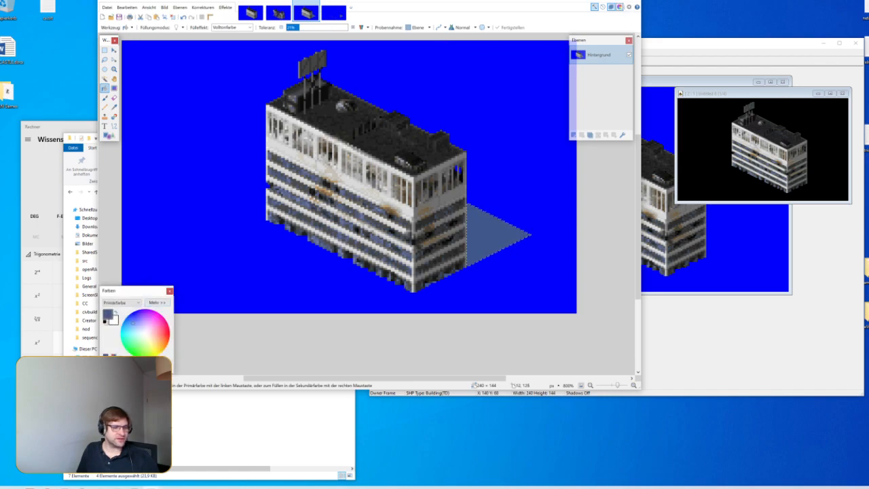
{"action": "right_click", "coordinate": [494, 241]}
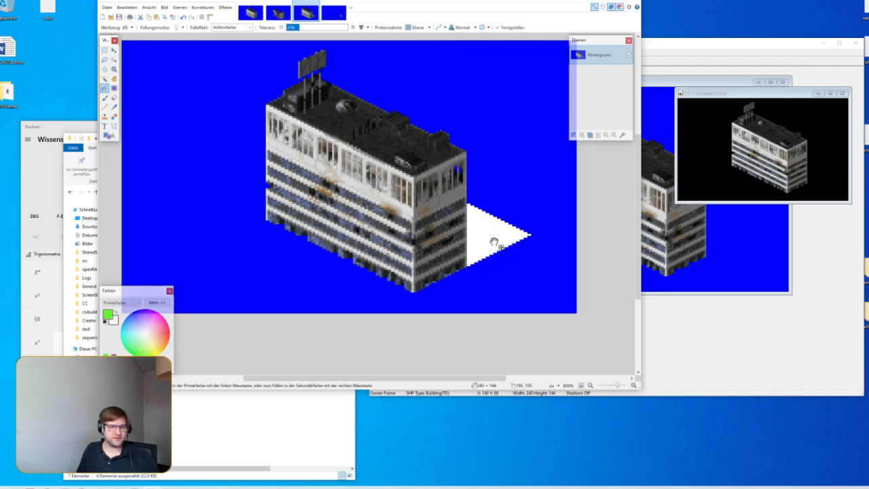
{"action": "left_click", "coordinate": [478, 234]}
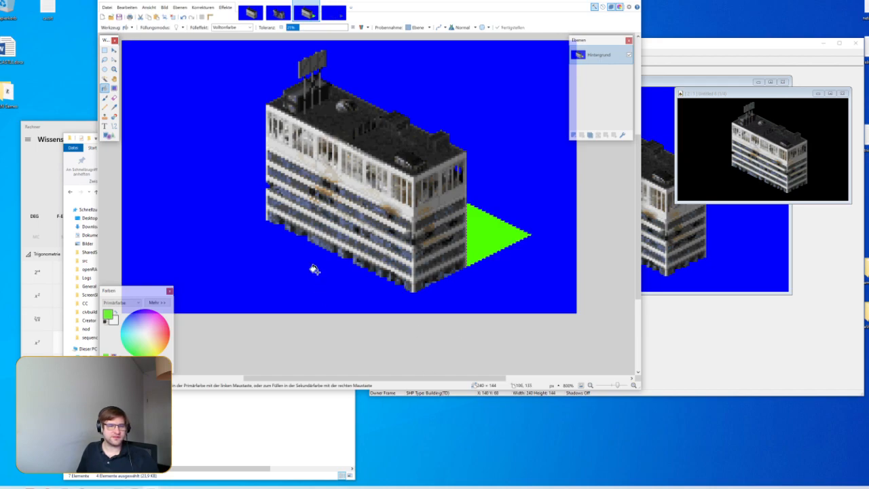
{"action": "scroll", "coordinate": [310, 267], "scroll_direction": "down", "scroll_amount": 5}
{"action": "scroll", "coordinate": [237, 240], "scroll_direction": "up", "scroll_amount": 3}
{"action": "scroll", "coordinate": [294, 285], "scroll_direction": "up", "scroll_amount": 1}
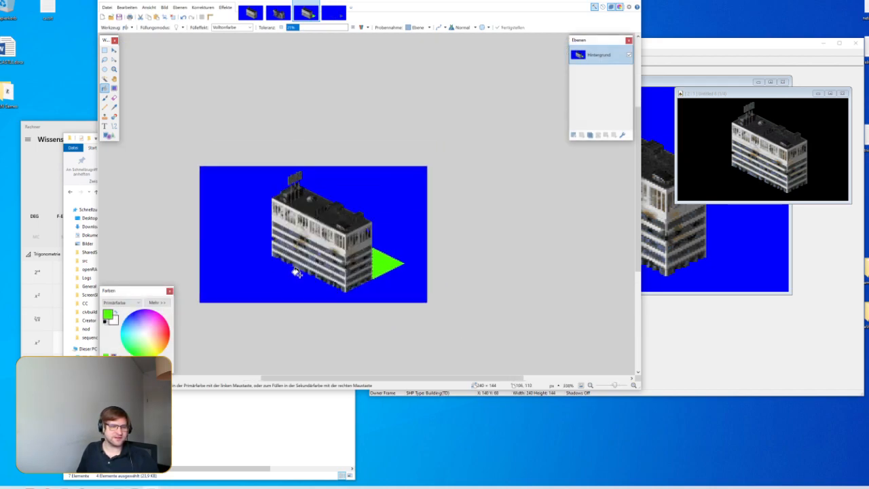
{"action": "scroll", "coordinate": [297, 272], "scroll_direction": "up", "scroll_amount": 1}
{"action": "scroll", "coordinate": [320, 138], "scroll_direction": "down", "scroll_amount": 2}
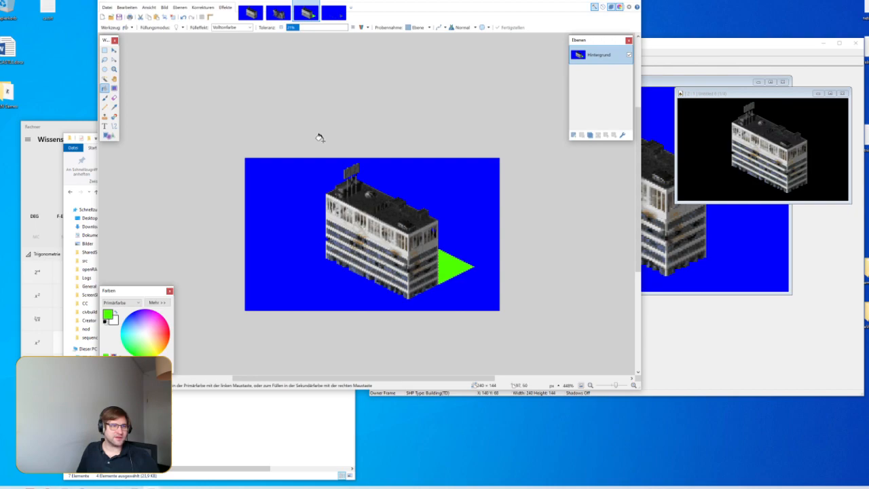
Step: Save the third image as a PNG with automatically detected bit depth and check the saved civbuilding7 0002.png
{"action": "key", "text": "ctrl+s"}
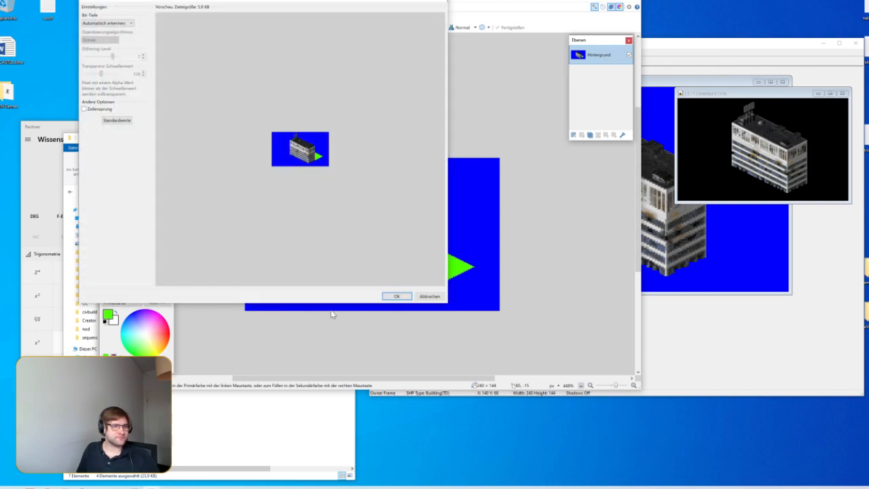
{"action": "left_click", "coordinate": [405, 297]}
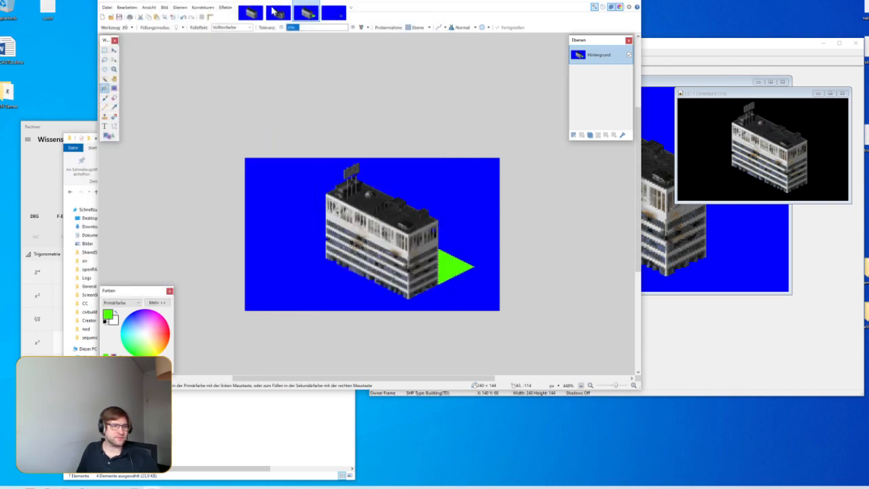
{"action": "left_click", "coordinate": [235, 410]}
{"action": "double_click", "coordinate": [183, 253]}
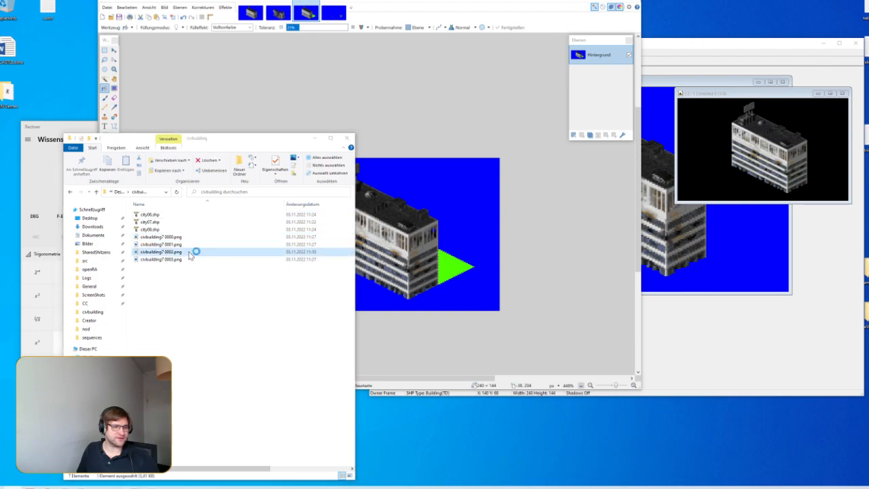
{"action": "left_click", "coordinate": [837, 46]}
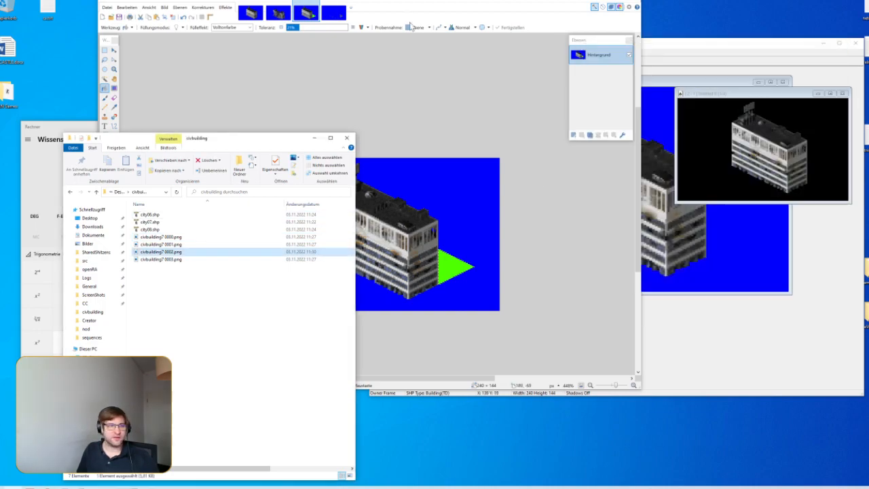
Step: Try to paste the whole destroyed-building image into its matching shadow image as a new layer
{"action": "left_click", "coordinate": [289, 17]}
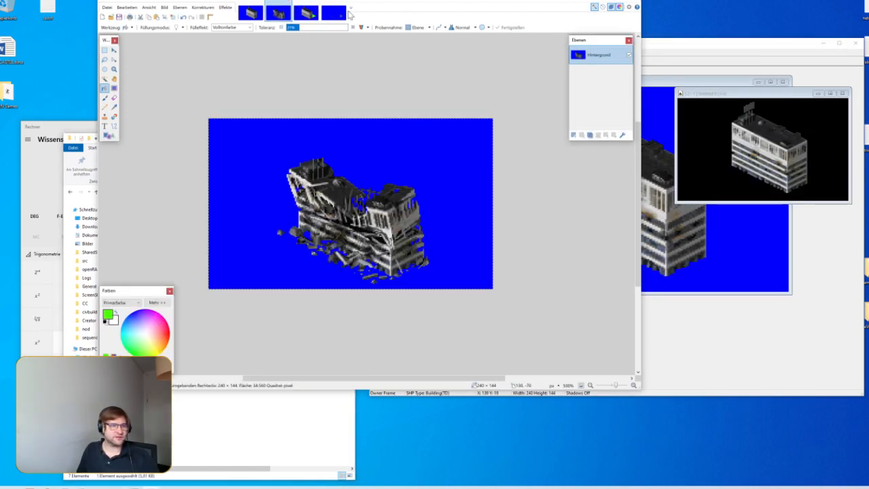
{"action": "key", "text": "ctrl+shift+v"}
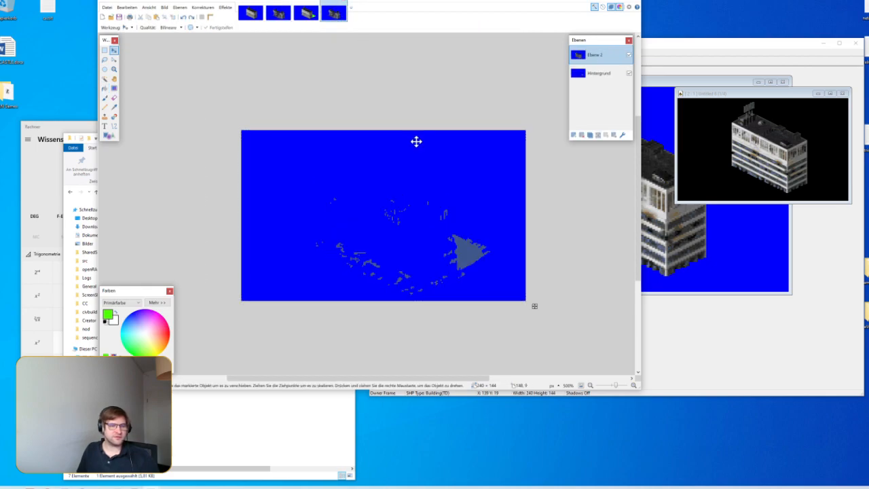
Step: Select the blue background around the destroyed building in the second image with the Magic Wand
{"action": "left_click", "coordinate": [279, 17]}
{"action": "scroll", "coordinate": [214, 140], "scroll_direction": "up", "scroll_amount": 4}
{"action": "scroll", "coordinate": [213, 141], "scroll_direction": "down", "scroll_amount": 1}
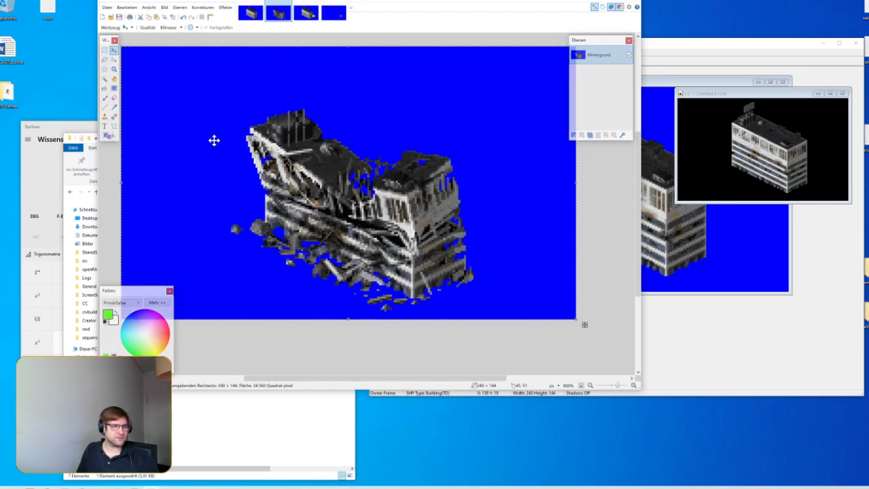
{"action": "left_click", "coordinate": [106, 79]}
{"action": "left_click", "coordinate": [167, 101]}
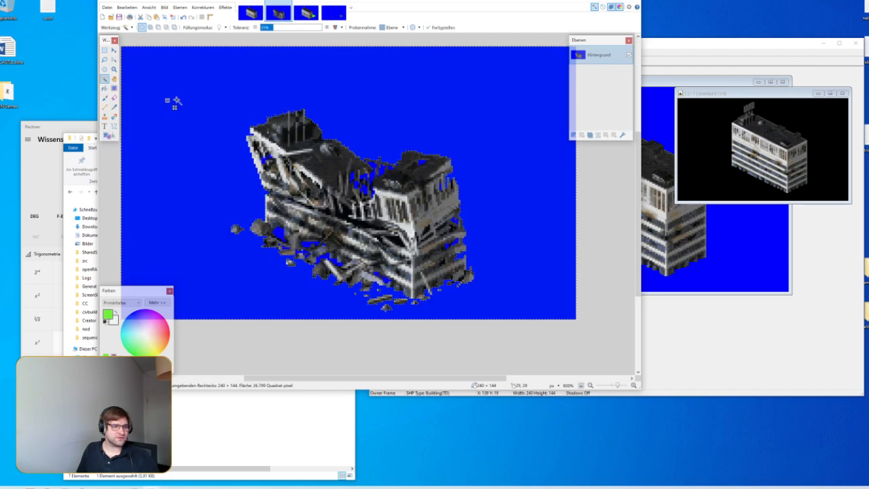
{"action": "scroll", "coordinate": [234, 209], "scroll_direction": "down", "scroll_amount": 1}
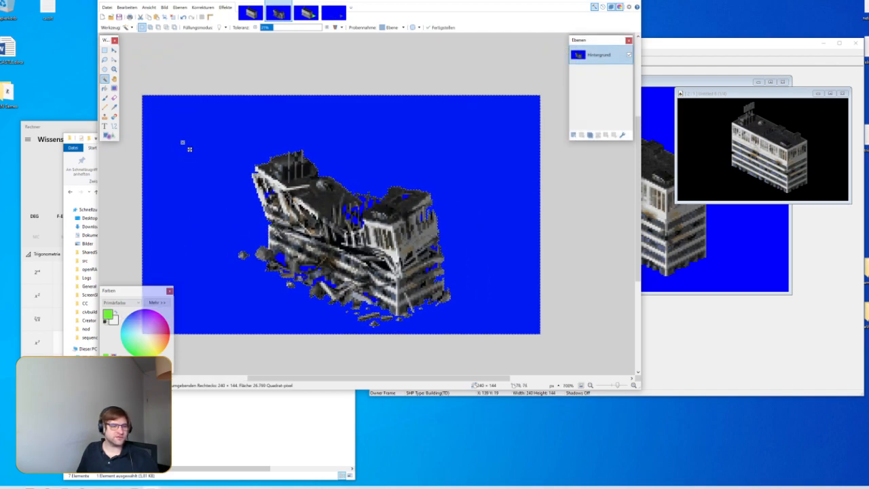
{"action": "scroll", "coordinate": [182, 142], "scroll_direction": "left", "scroll_amount": 1}
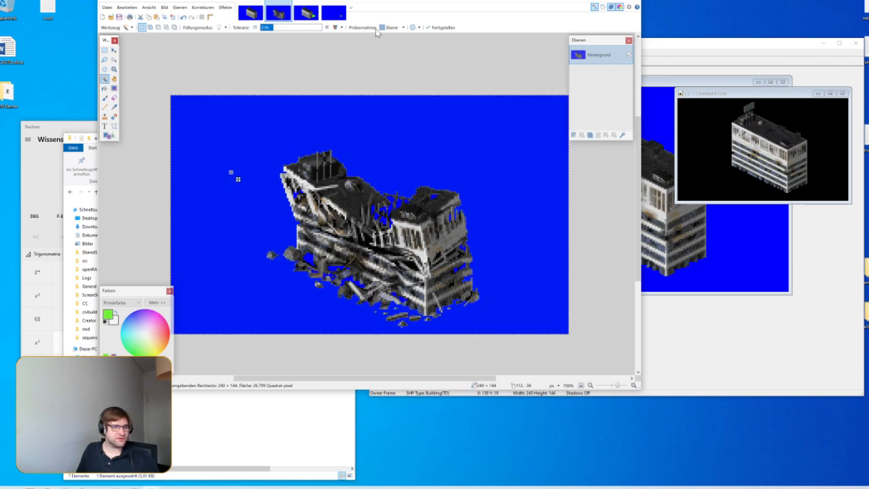
Step: Extend the Magic Wand selection to all blue areas with the global flood mode, and invert it to select only the destroyed building
{"action": "left_click", "coordinate": [223, 28]}
{"action": "left_click", "coordinate": [233, 45]}
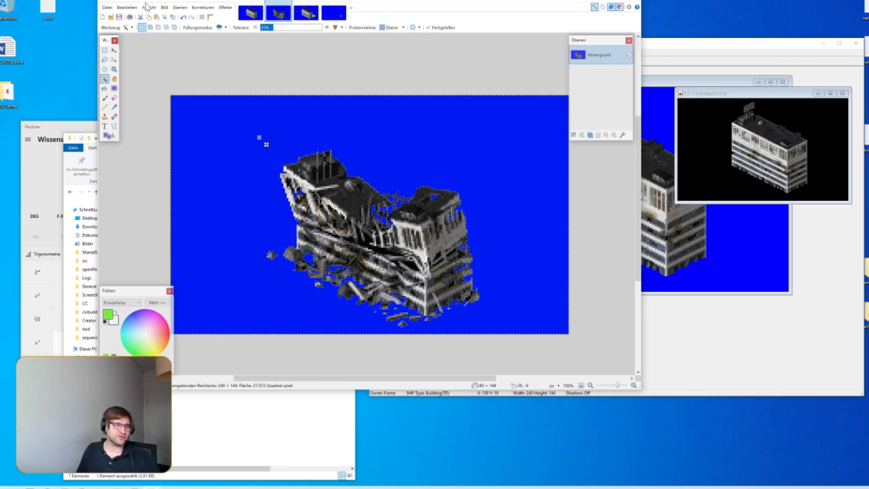
{"action": "left_click", "coordinate": [148, 7]}
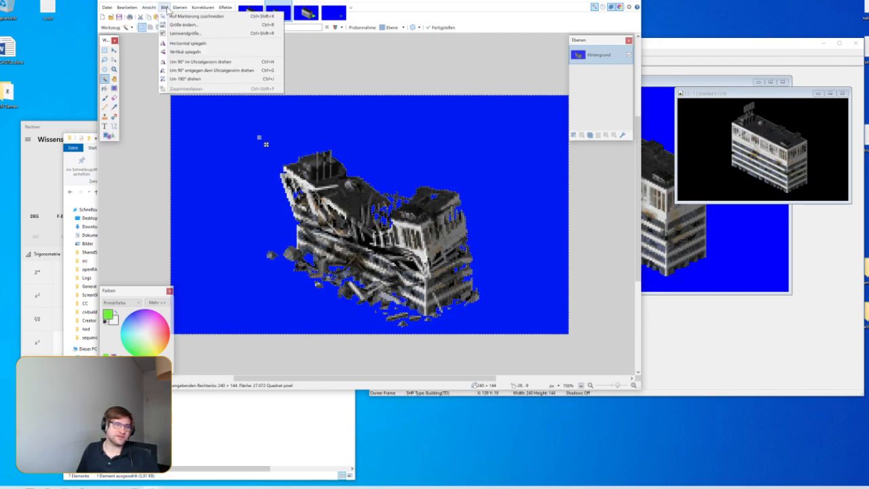
{"action": "left_click", "coordinate": [165, 8]}
{"action": "left_click", "coordinate": [164, 10]}
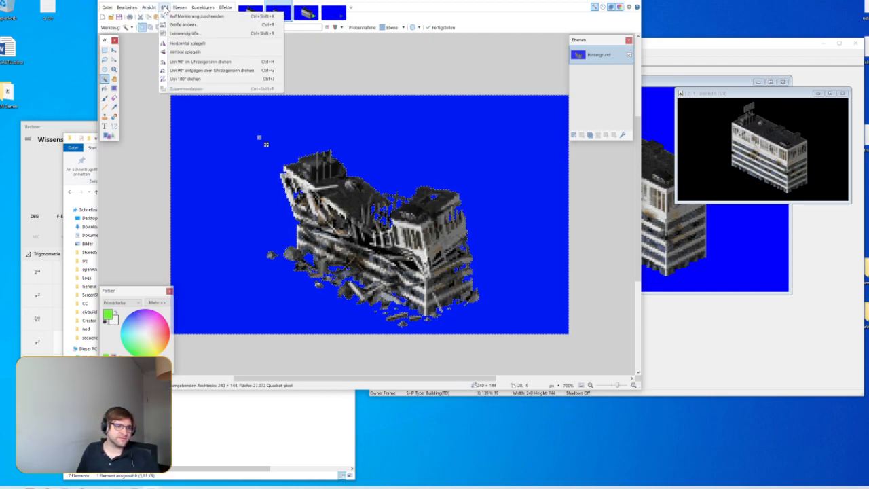
{"action": "mouse_move", "coordinate": [161, 96]}
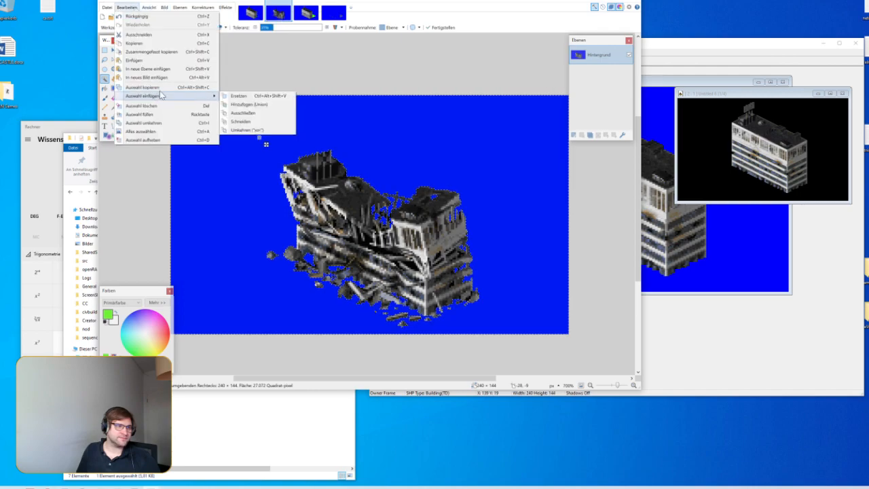
{"action": "left_click", "coordinate": [167, 123]}
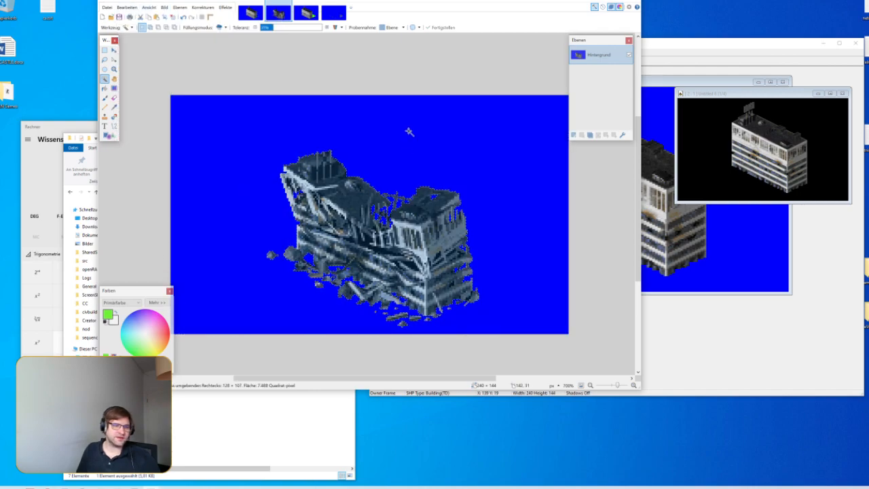
Step: Copy the selected destroyed building into the fourth image, its shadow frame, as a new layer
{"action": "left_click", "coordinate": [336, 15]}
{"action": "key", "text": "ctrl+shift+v"}
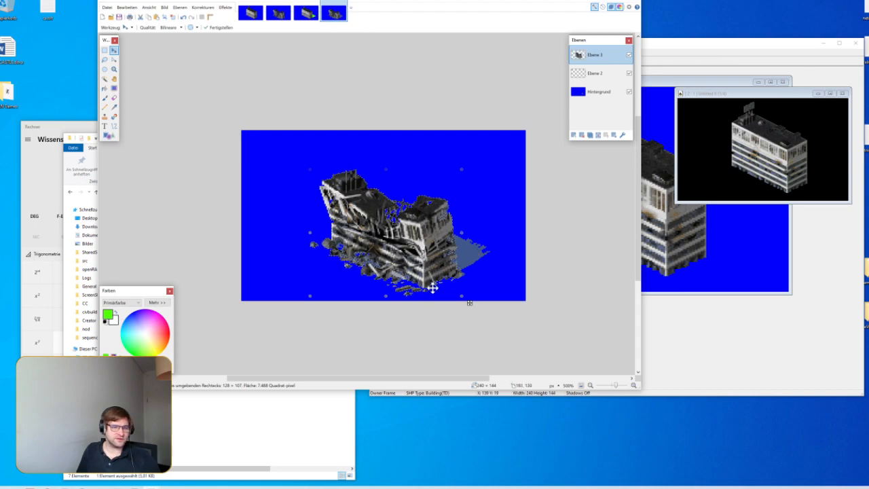
{"action": "scroll", "coordinate": [434, 286], "scroll_direction": "up", "scroll_amount": 4}
{"action": "scroll", "coordinate": [475, 217], "scroll_direction": "up", "scroll_amount": 1}
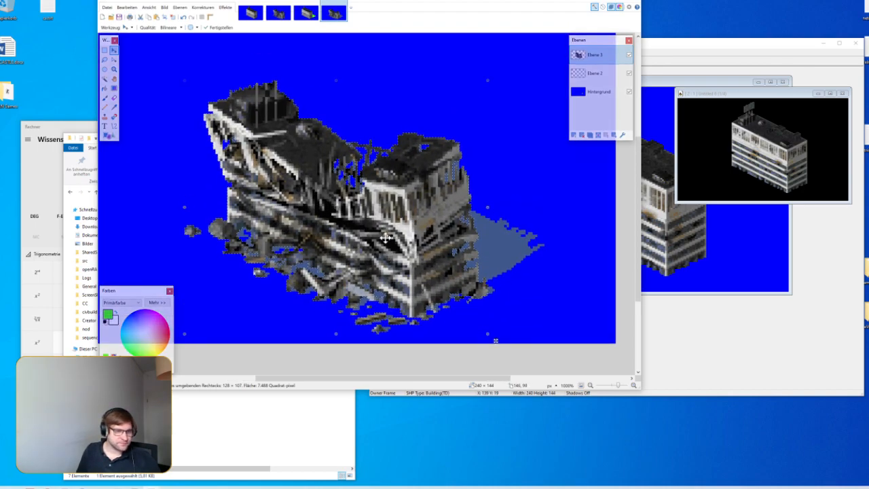
Step: Try to select the destroyed building's shadow with the Magic Wand at a reduced tolerance, and clear the selection
{"action": "left_click", "coordinate": [106, 79]}
{"action": "left_click", "coordinate": [504, 258]}
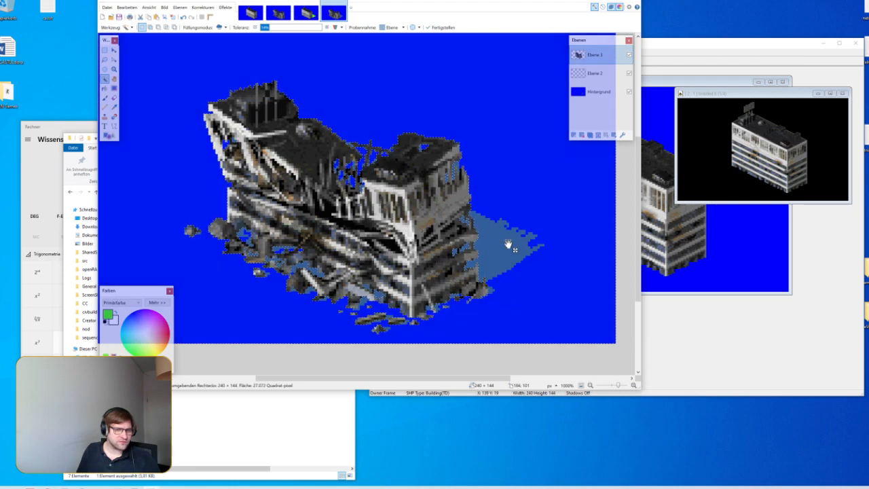
{"action": "left_click", "coordinate": [263, 27]}
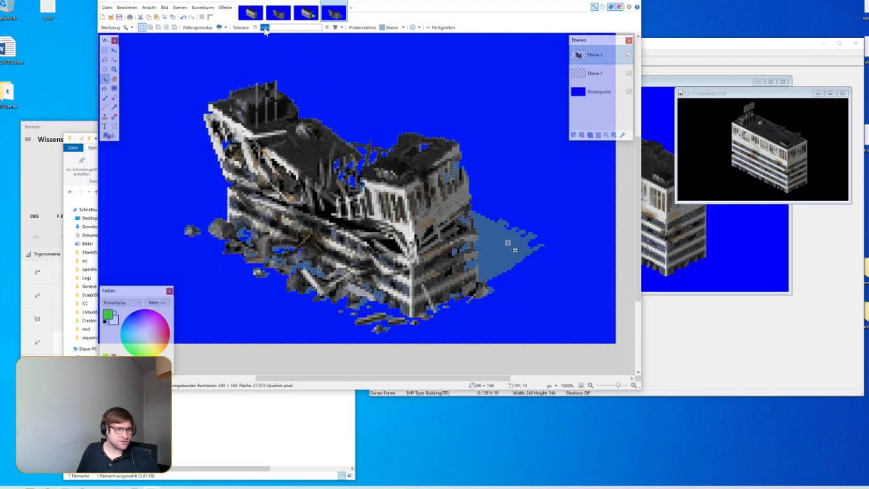
{"action": "left_click", "coordinate": [264, 27]}
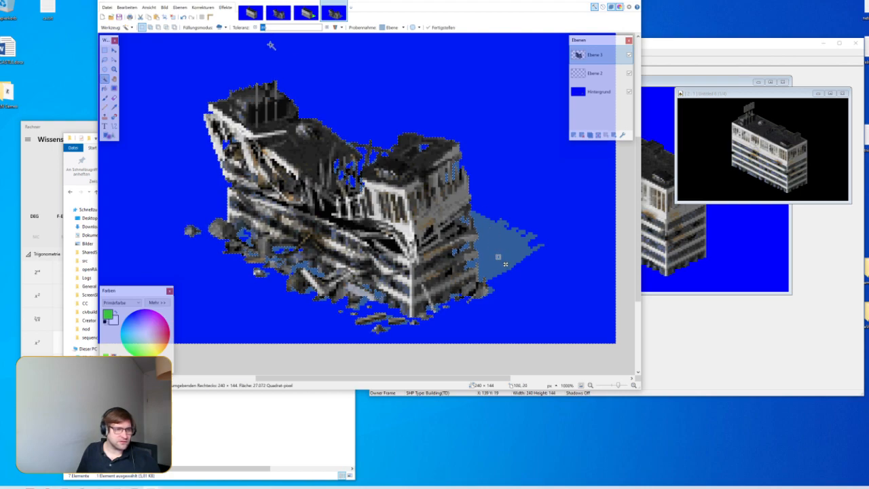
{"action": "scroll", "coordinate": [423, 244], "scroll_direction": "down", "scroll_amount": 1}
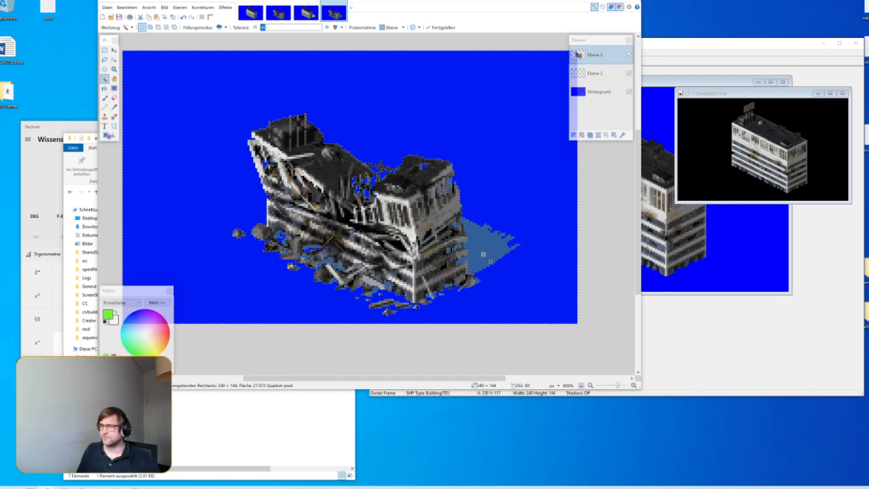
{"action": "key", "text": "ctrl+d"}
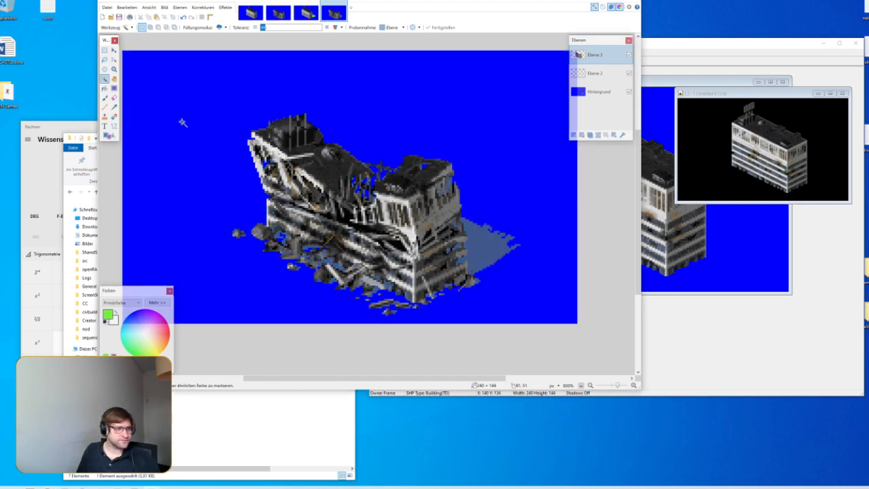
Step: Try to select the destroyed building's shadow again with the Magic Wand tolerance set to 0%
{"action": "left_click", "coordinate": [471, 234]}
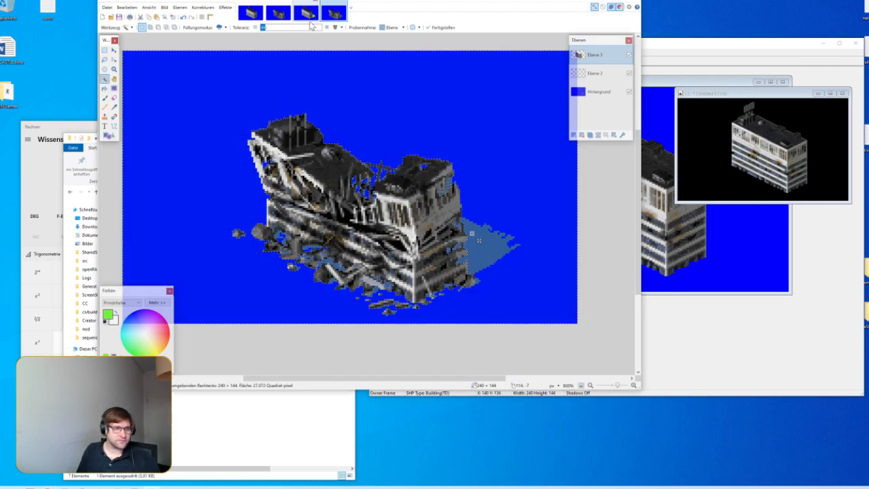
{"action": "left_click_drag", "start_coordinate": [277, 27], "coordinate": [255, 27]}
{"action": "left_click_drag", "start_coordinate": [471, 233], "coordinate": [488, 252]}
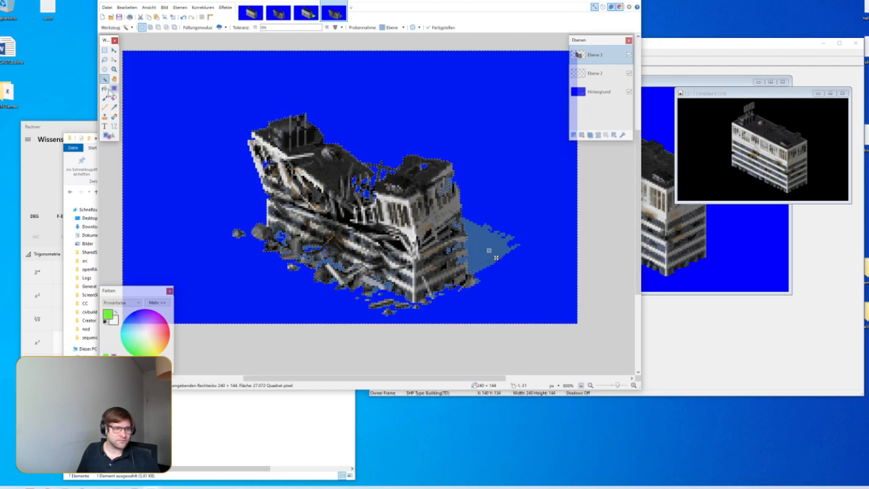
{"action": "left_click", "coordinate": [104, 88]}
{"action": "left_click", "coordinate": [504, 184]}
{"action": "key", "text": "ctrl+z"}
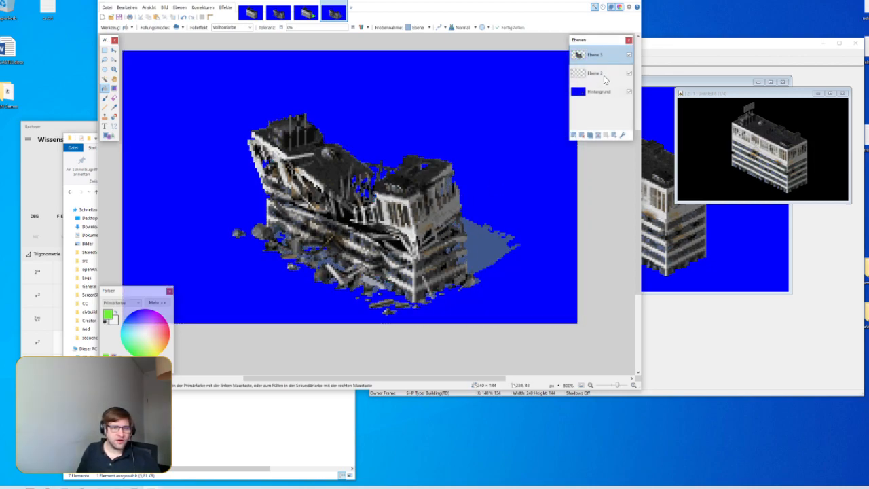
Step: Merge both upper layers down into the background layer
{"action": "left_click", "coordinate": [598, 134]}
{"action": "left_click", "coordinate": [597, 134]}
Step: Try to fill the destroyed building's shadow directly with green using the Paint Bucket at 0% tolerance
{"action": "left_click", "coordinate": [500, 248]}
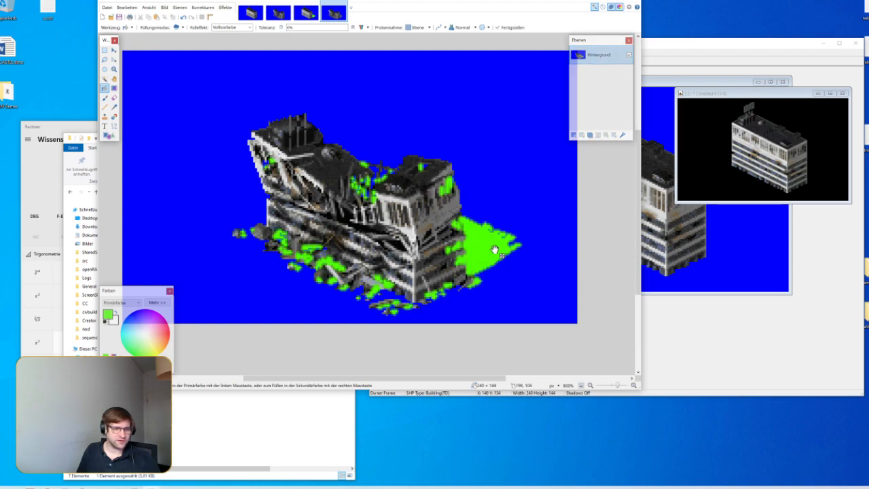
{"action": "key", "text": "ctrl+z"}
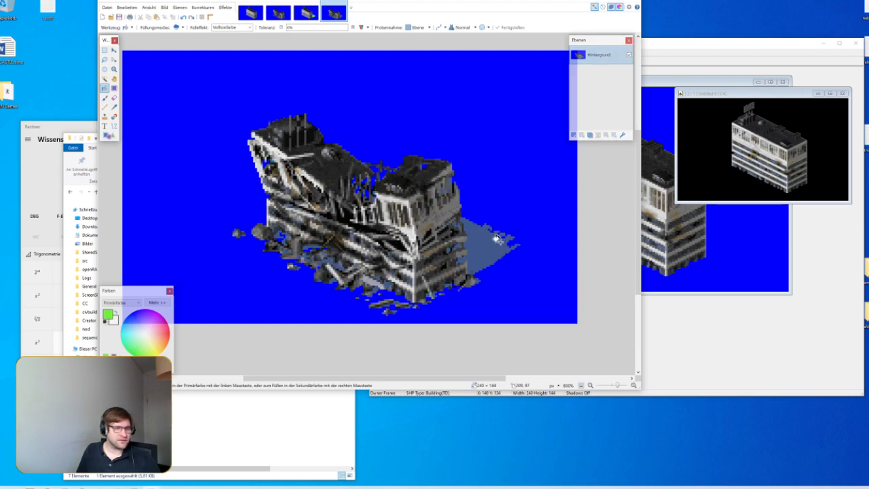
{"action": "left_click", "coordinate": [467, 235]}
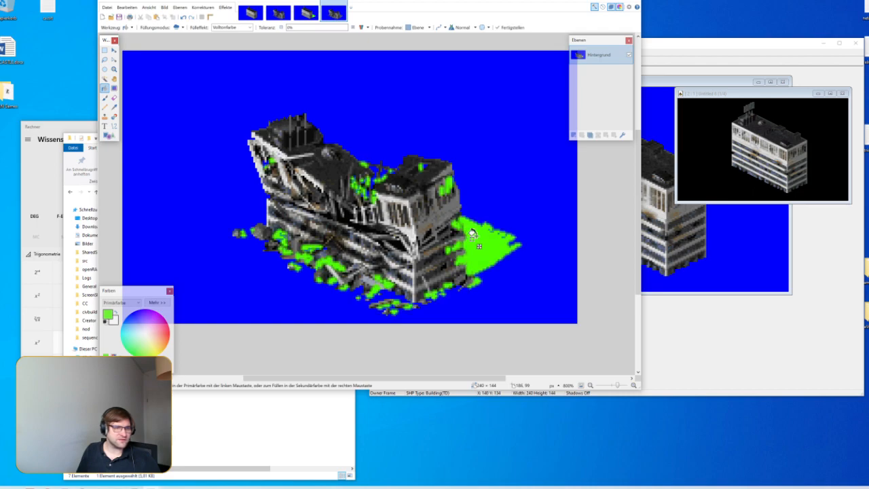
{"action": "key", "text": "ctrl+z"}
Step: Select all of the destroyed building's shadow areas with the Magic Wand and fill them with the green primary colour
{"action": "left_click", "coordinate": [105, 79]}
{"action": "left_click", "coordinate": [479, 250]}
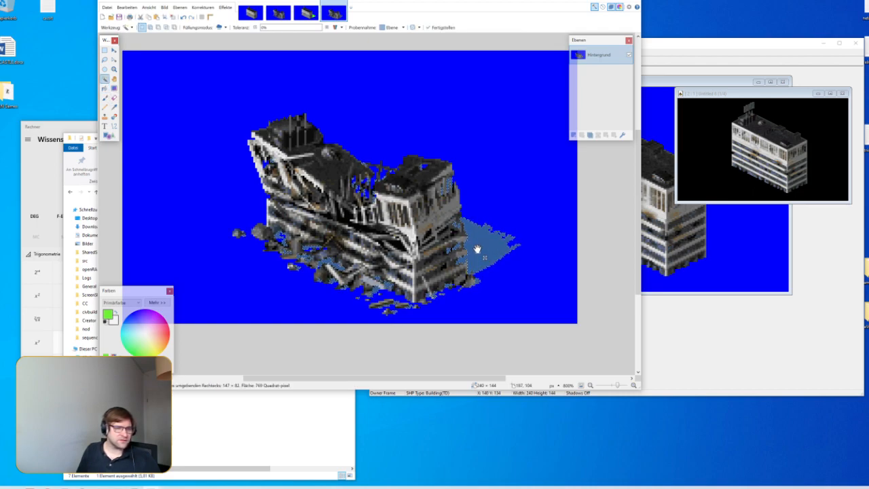
{"action": "left_click", "coordinate": [263, 27]}
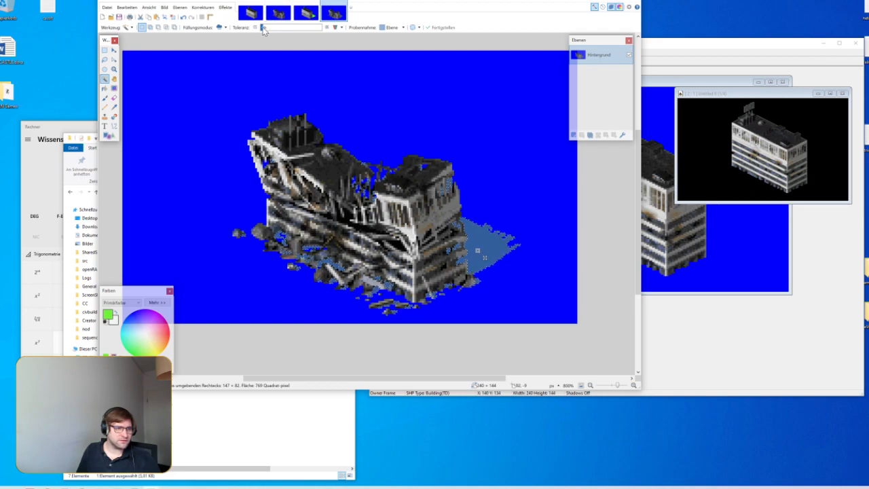
{"action": "left_click_drag", "start_coordinate": [259, 28], "coordinate": [266, 31]}
{"action": "left_click", "coordinate": [105, 89]}
{"action": "left_click", "coordinate": [486, 255]}
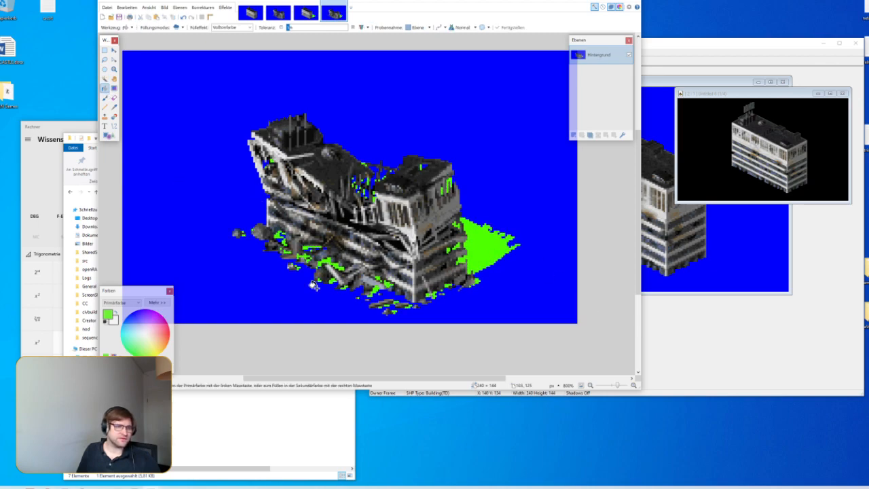
Step: Save the combined destroyed-building image to its PNG file, civbuilding7 0003.png
{"action": "scroll", "coordinate": [265, 228], "scroll_direction": "down", "scroll_amount": 2}
{"action": "scroll", "coordinate": [265, 227], "scroll_direction": "up", "scroll_amount": 1}
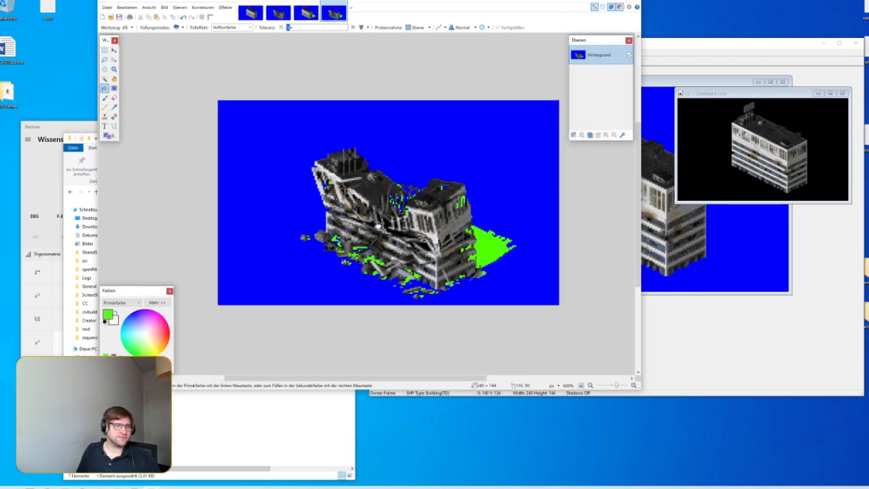
{"action": "scroll", "coordinate": [378, 226], "scroll_direction": "down", "scroll_amount": 1}
{"action": "key", "text": "ctrl+s"}
{"action": "key", "text": "Return"}
Step: Delete civbuilding7 0000.png and civbuilding7 0001.png from the civbuilding folder
{"action": "left_click", "coordinate": [188, 394]}
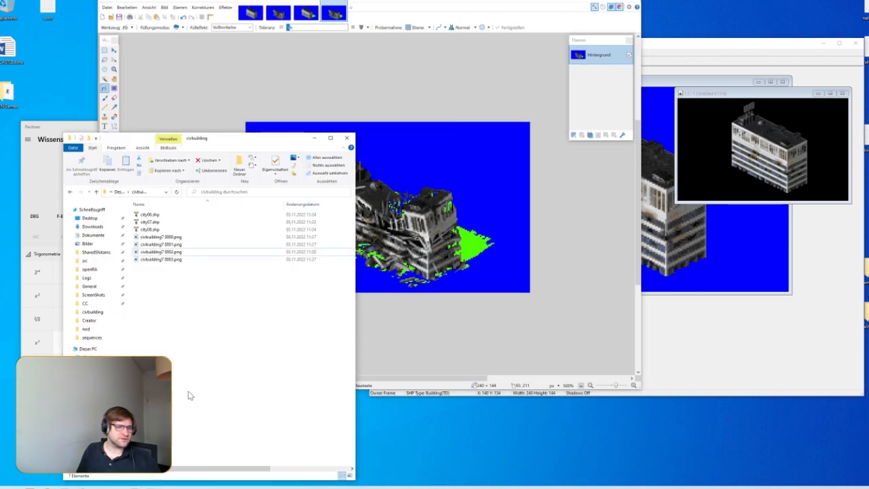
{"action": "left_click", "coordinate": [192, 244]}
{"action": "key", "text": "shift+Up"}
{"action": "key", "text": "Delete"}
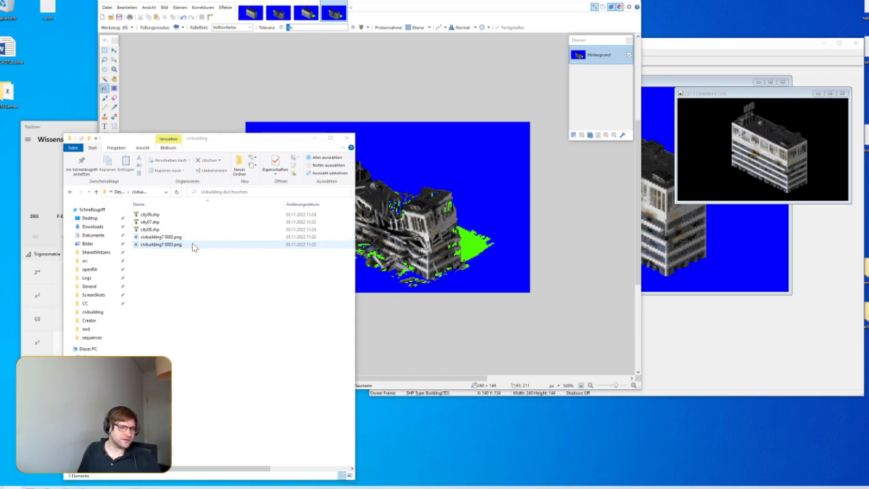
Step: Rename civbuilding7 0002.png as civbuilding7 0000.png
{"action": "key", "text": "F2"}
{"action": "key", "text": "ctrl+c"}
{"action": "key", "text": "BackSpace"}
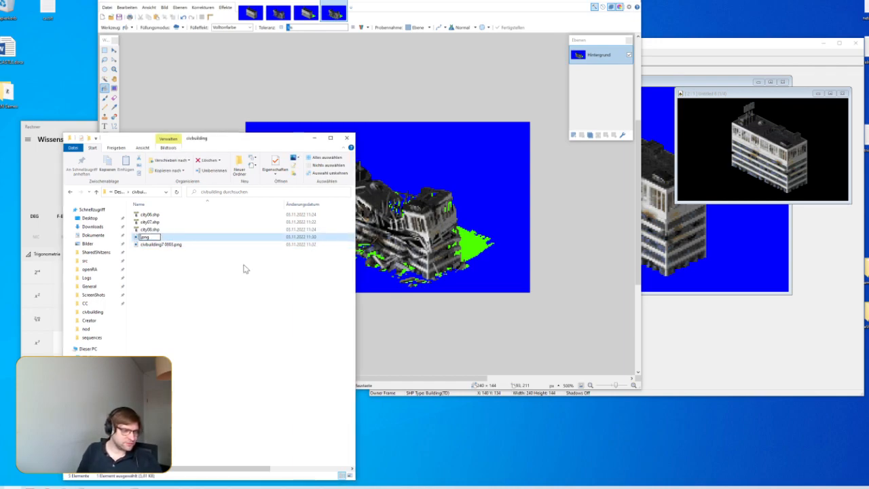
{"action": "key", "text": "ctrl+v"}
{"action": "type", "text": "0"}
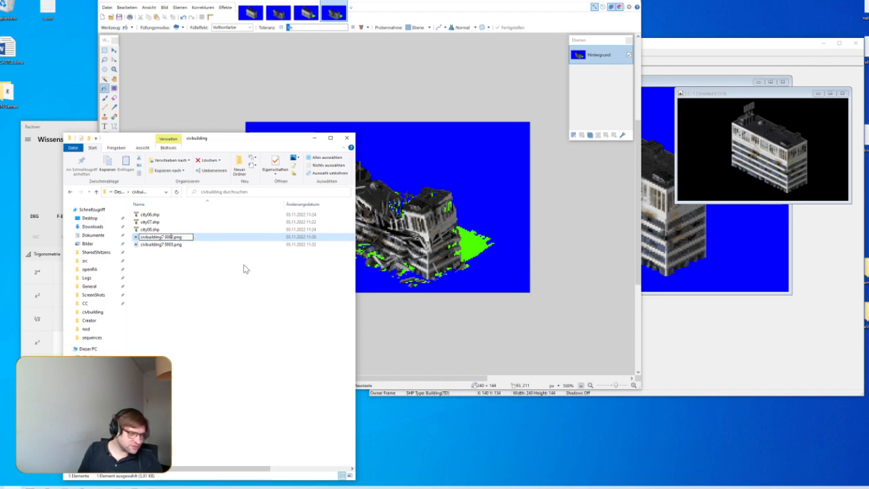
Step: Rename civbuilding7 0003.png as civbuilding7 0001.png
{"action": "key", "text": "Tab"}
{"action": "key", "text": "ctrl+v"}
{"action": "type", "text": "1"}
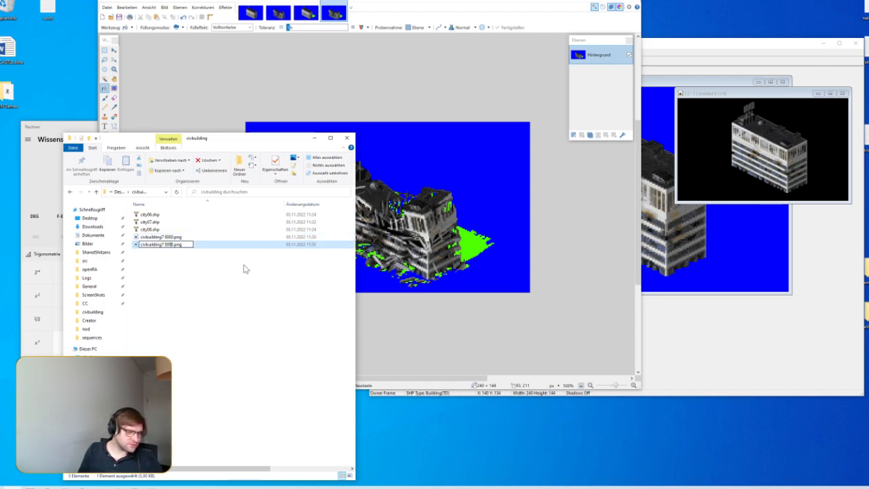
{"action": "key", "text": "Return"}
{"action": "left_click", "coordinate": [210, 304]}
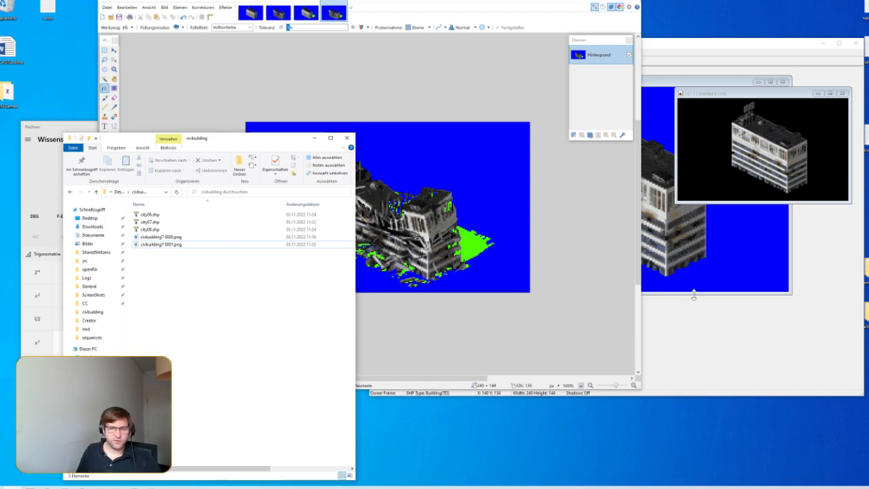
Step: Switch to Open Source SHP Builder, start importing images as SHP, and choose the first civbuilding7 PNG frame as the source
{"action": "left_click", "coordinate": [732, 320]}
{"action": "left_click", "coordinate": [374, 51]}
{"action": "mouse_move", "coordinate": [399, 135]}
{"action": "left_click", "coordinate": [447, 136]}
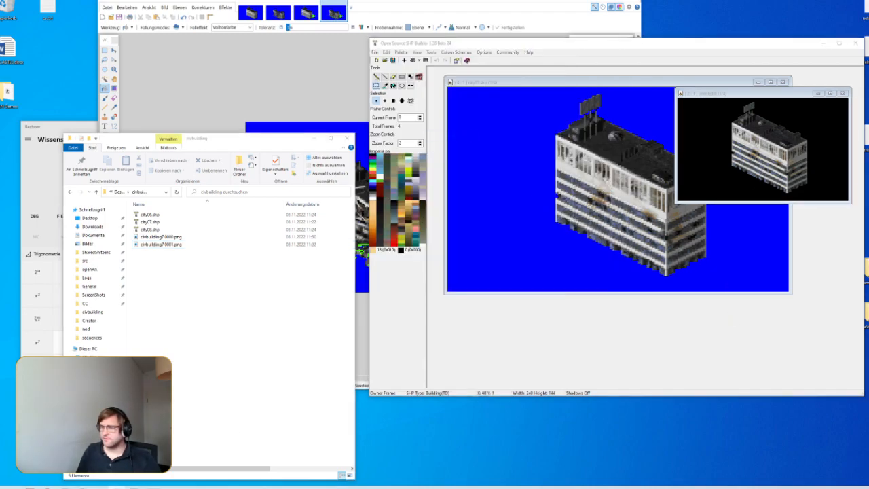
{"action": "left_click_drag", "start_coordinate": [380, 32], "coordinate": [315, 34]}
{"action": "left_click", "coordinate": [360, 62]}
{"action": "double_click", "coordinate": [368, 163]}
Step: Optimise the conversion for game TD and type Buildings, and import all frames into a new SHP file
{"action": "left_click", "coordinate": [296, 87]}
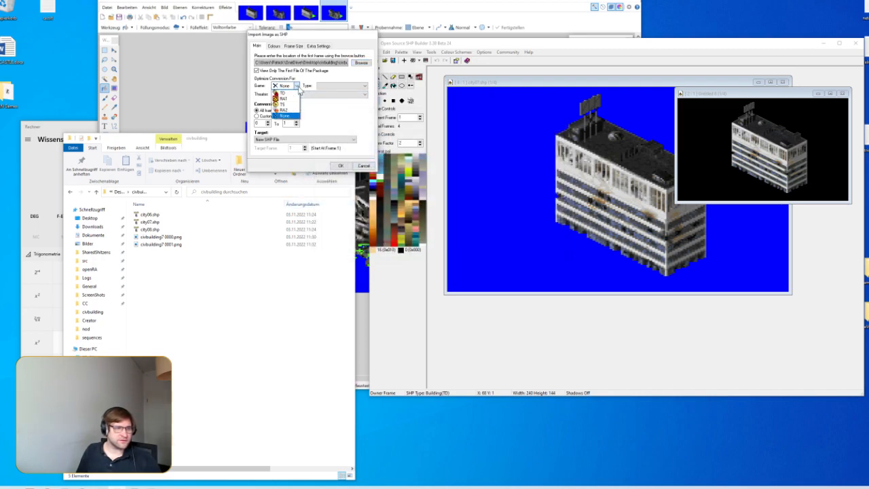
{"action": "left_click", "coordinate": [283, 92]}
{"action": "left_click", "coordinate": [364, 85]}
{"action": "left_click", "coordinate": [352, 100]}
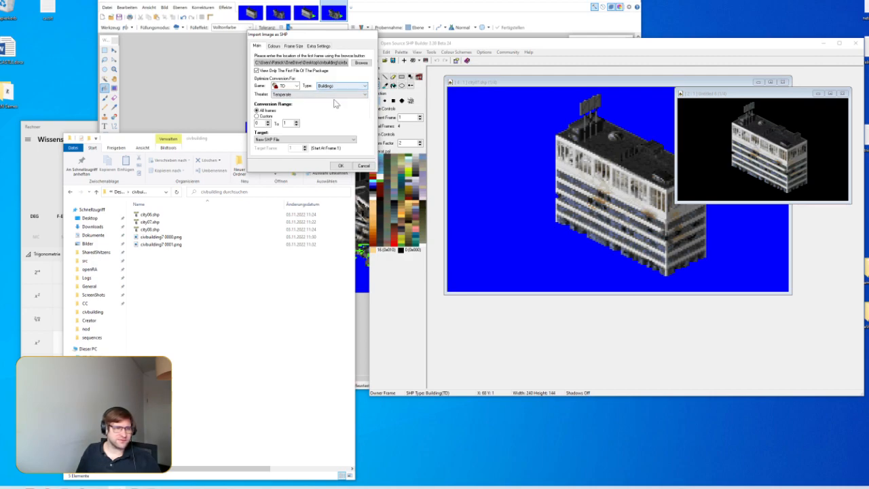
{"action": "left_click", "coordinate": [317, 46]}
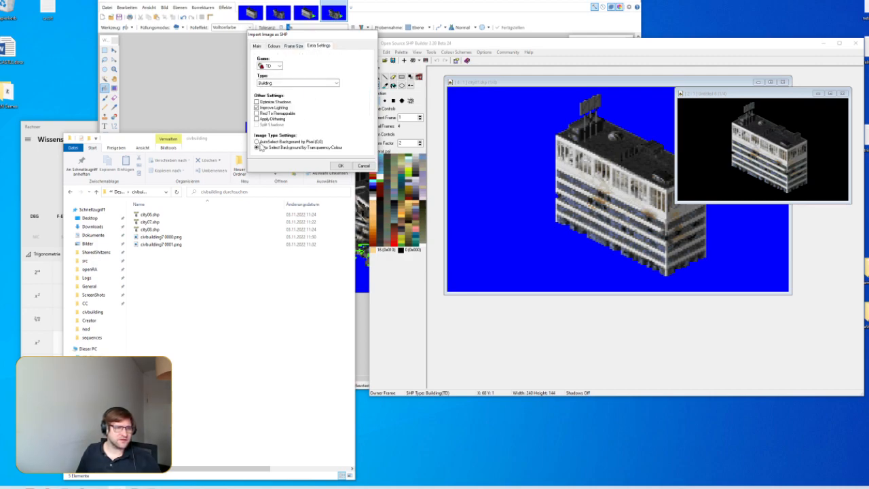
{"action": "left_click", "coordinate": [336, 166]}
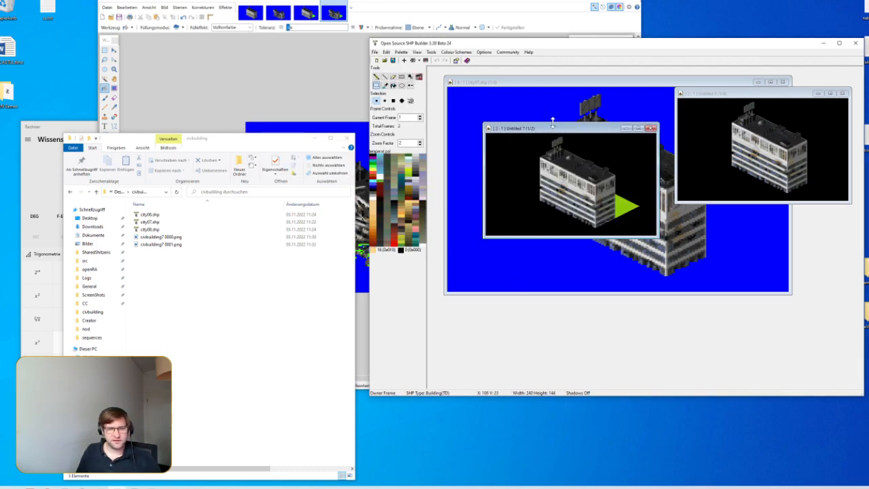
Step: Pick the green shadow colour of the imported building's first frame with the Dropper
{"action": "left_click_drag", "start_coordinate": [558, 129], "coordinate": [524, 97]}
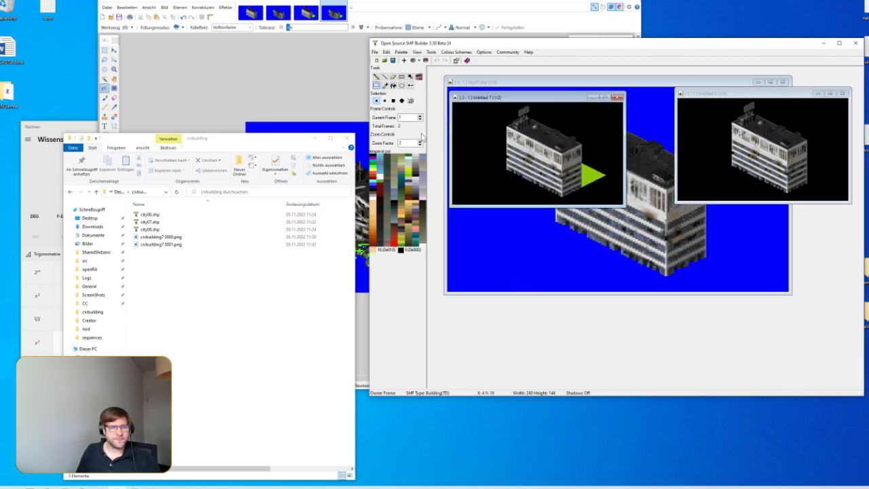
{"action": "left_click", "coordinate": [420, 143]}
{"action": "scroll", "coordinate": [624, 111], "scroll_direction": "down", "scroll_amount": 1}
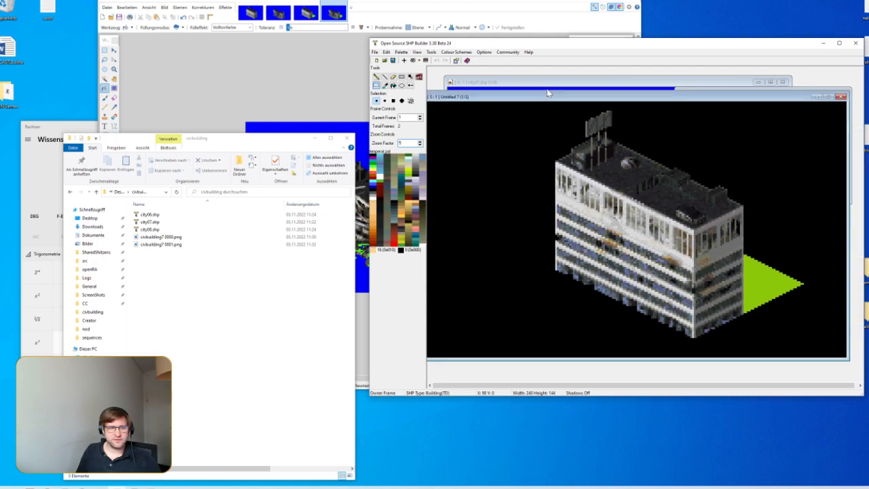
{"action": "left_click", "coordinate": [385, 85]}
{"action": "left_click", "coordinate": [728, 252]}
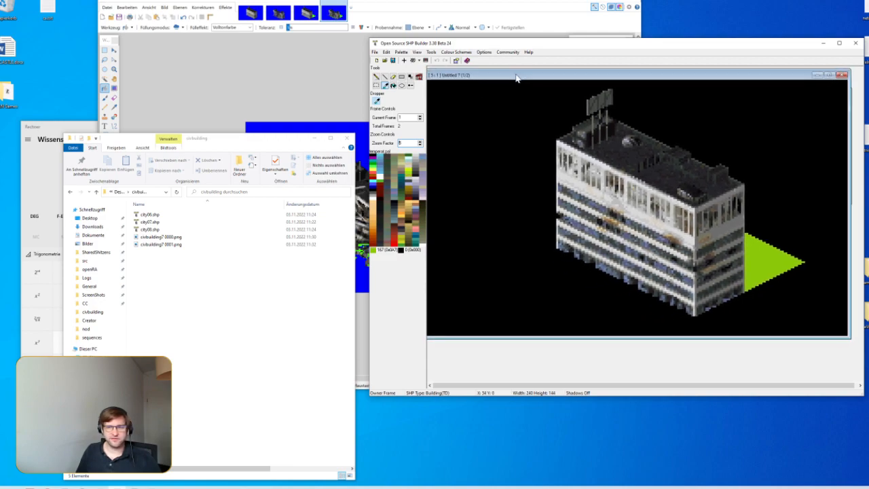
Step: Replace the picked shadow colour 167 with palette colour 4 in all frames
{"action": "left_click_drag", "start_coordinate": [367, 114], "coordinate": [309, 115]}
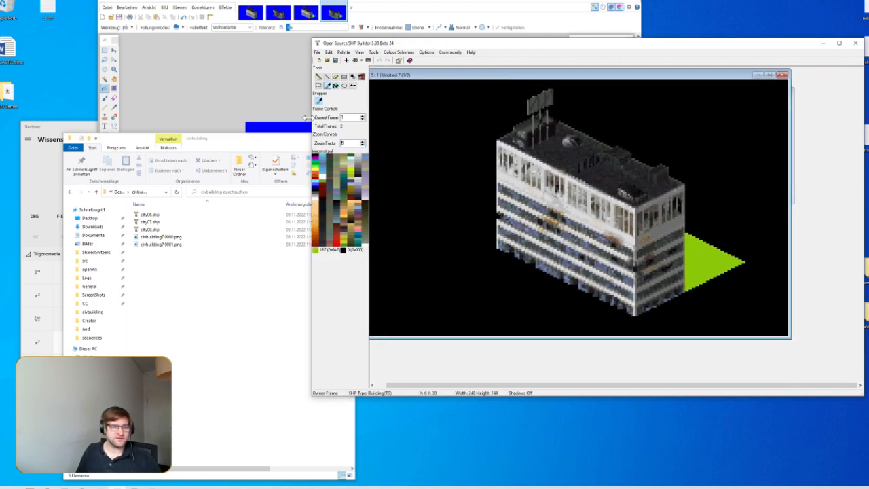
{"action": "key", "text": "ctrl+r"}
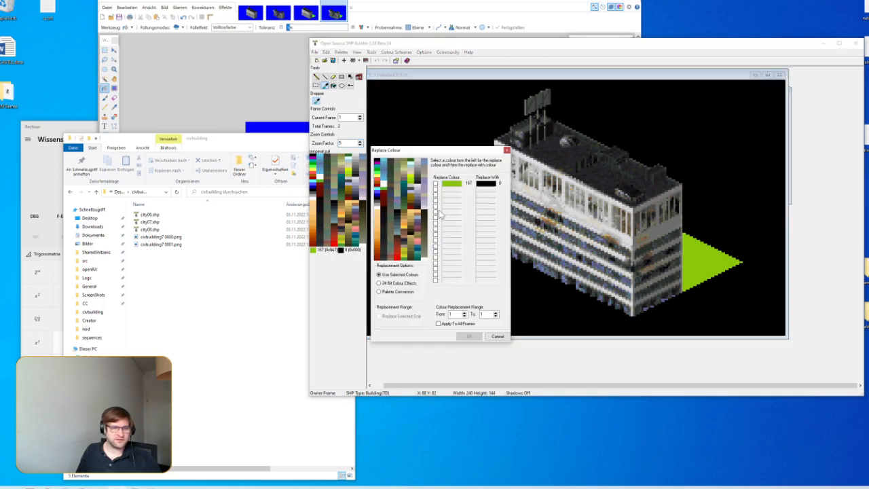
{"action": "left_click", "coordinate": [377, 175]}
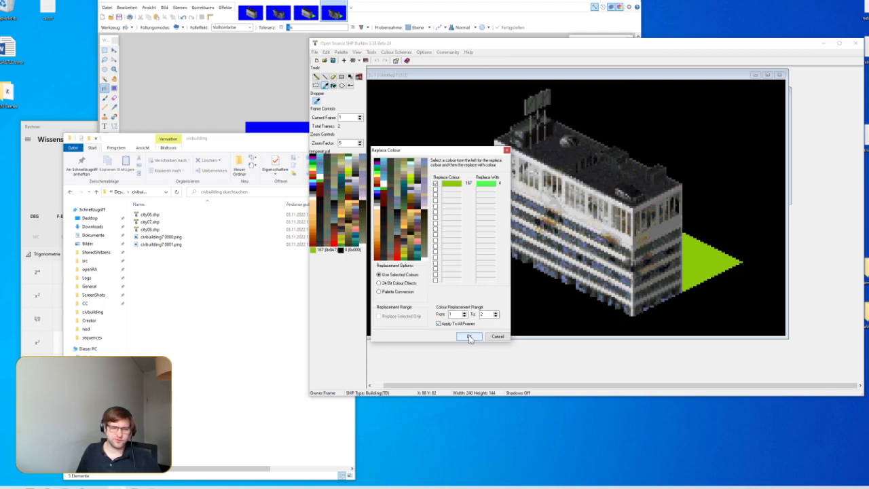
{"action": "left_click", "coordinate": [469, 336]}
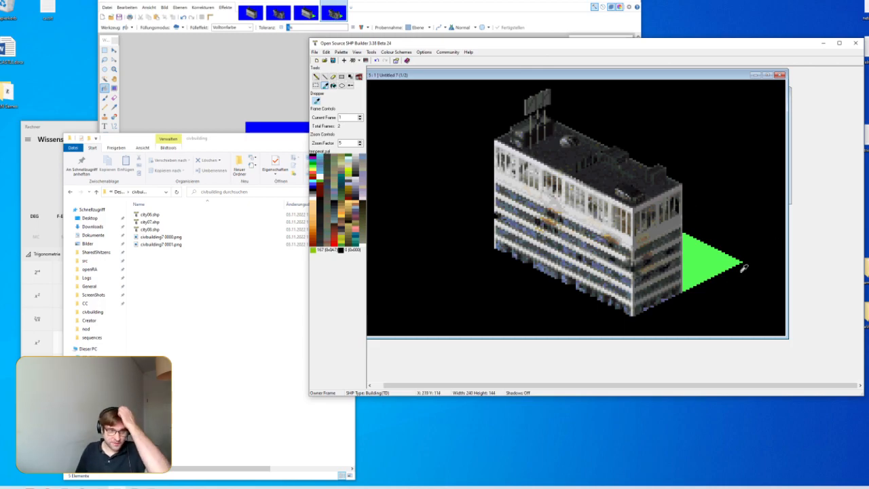
Step: Check the shadow in the second frame, and save the SHP over yes.shp in the nod folder as SHP (TD)
{"action": "left_click", "coordinate": [359, 116]}
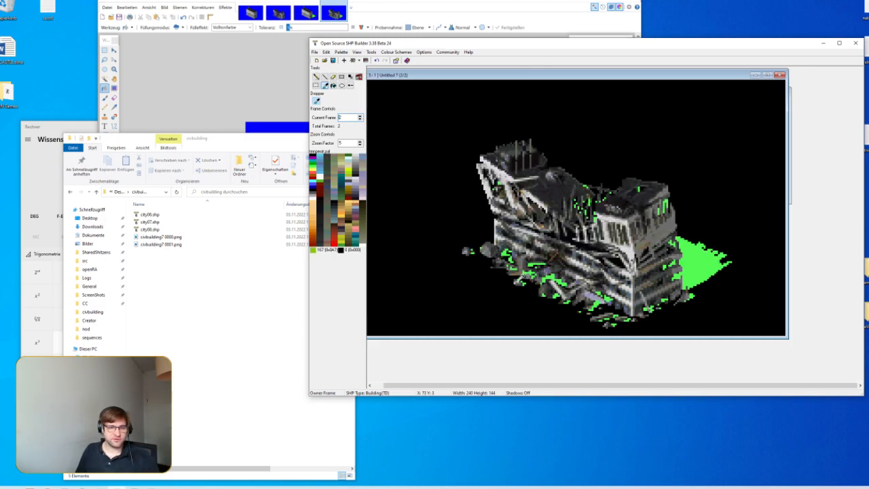
{"action": "left_click", "coordinate": [360, 120]}
{"action": "key", "text": "ctrl+s"}
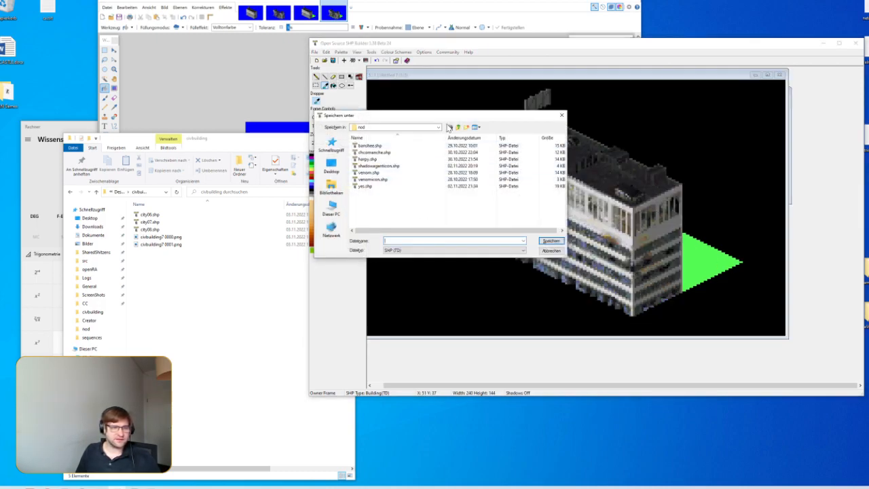
{"action": "left_click", "coordinate": [364, 185]}
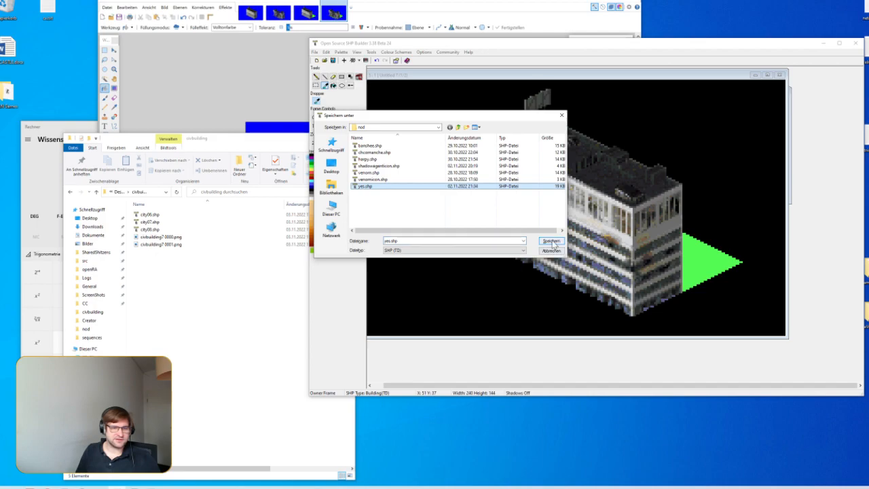
{"action": "left_click", "coordinate": [552, 242]}
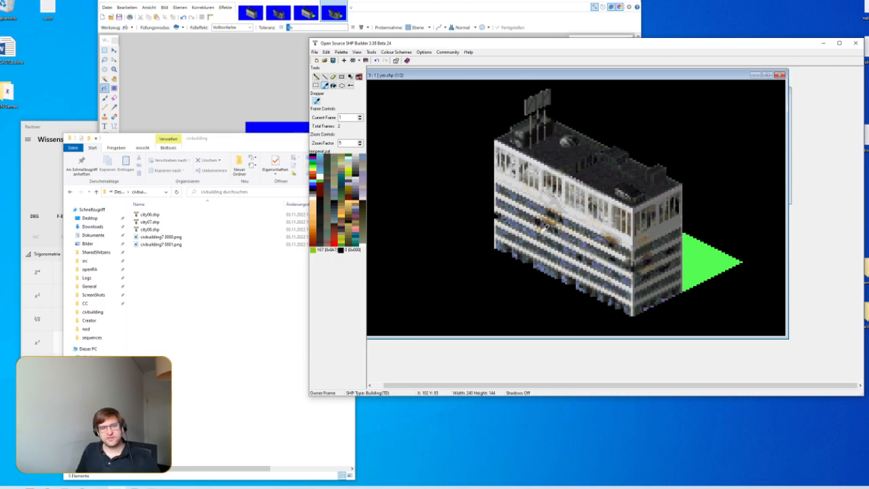
Step: Switch to Atom and set the idle sprite of nodnuke to yes in the sequences structures.yaml
{"action": "key", "text": "alt+Tab"}
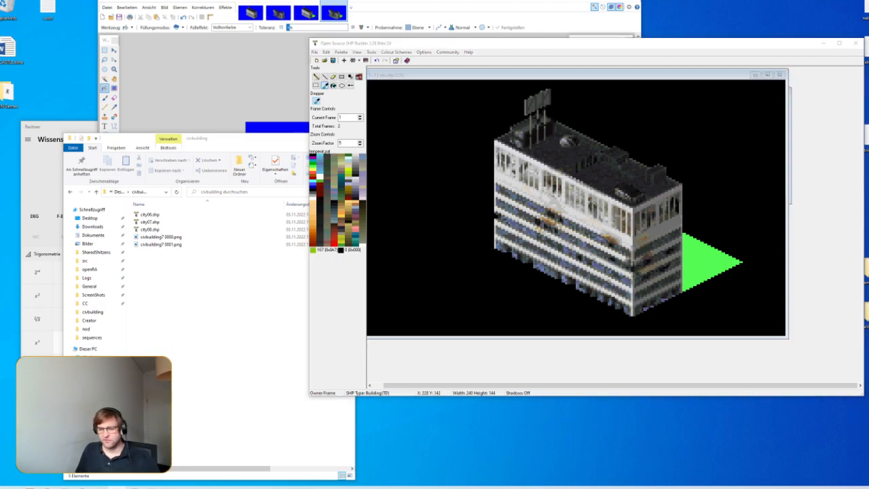
{"action": "key", "text": "alt+Tab"}
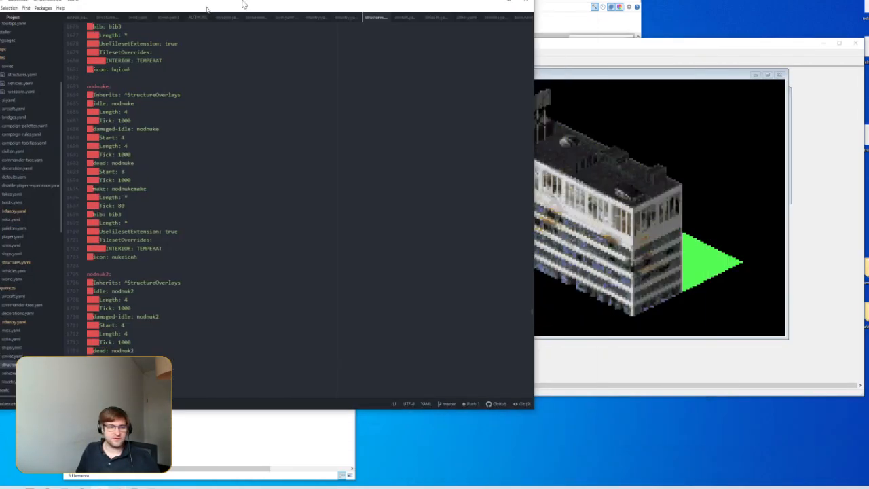
{"action": "double_click", "coordinate": [148, 122]}
{"action": "type", "text": "yes"}
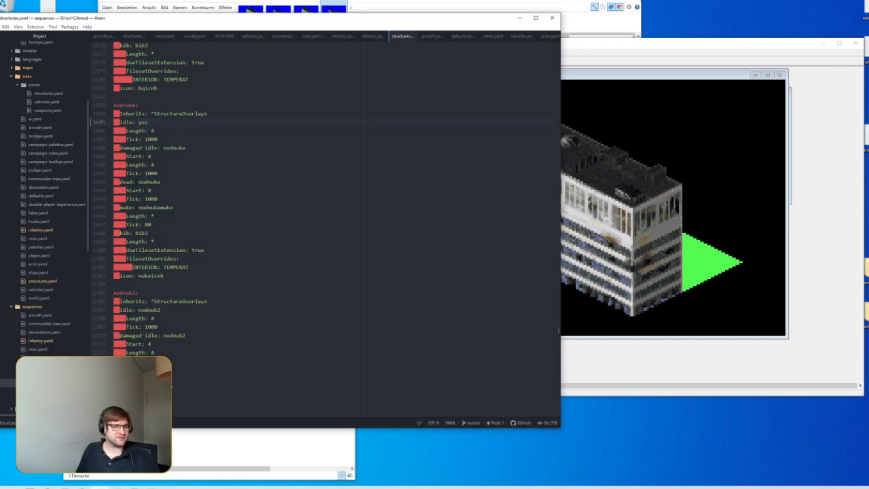
Step: Review the RenderSprites scale of the nuclear power plant in the rules structures.yaml
{"action": "left_click_drag", "start_coordinate": [378, 25], "coordinate": [385, 43]}
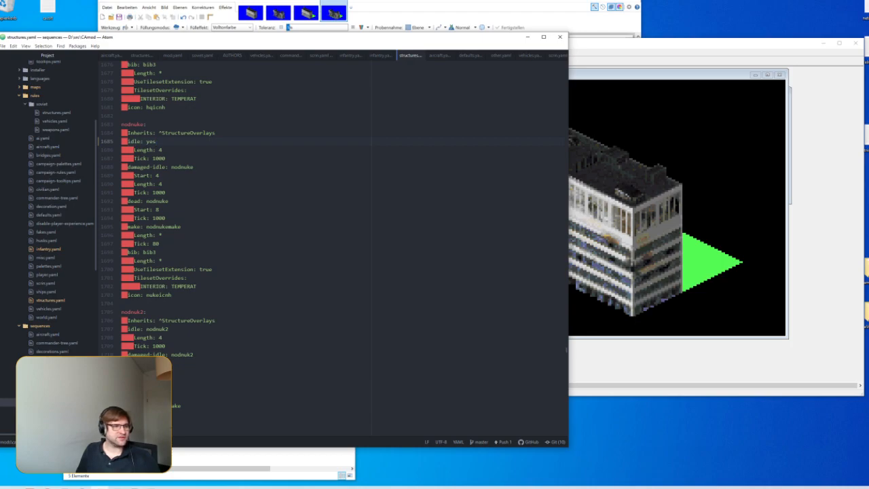
{"action": "left_click", "coordinate": [139, 55]}
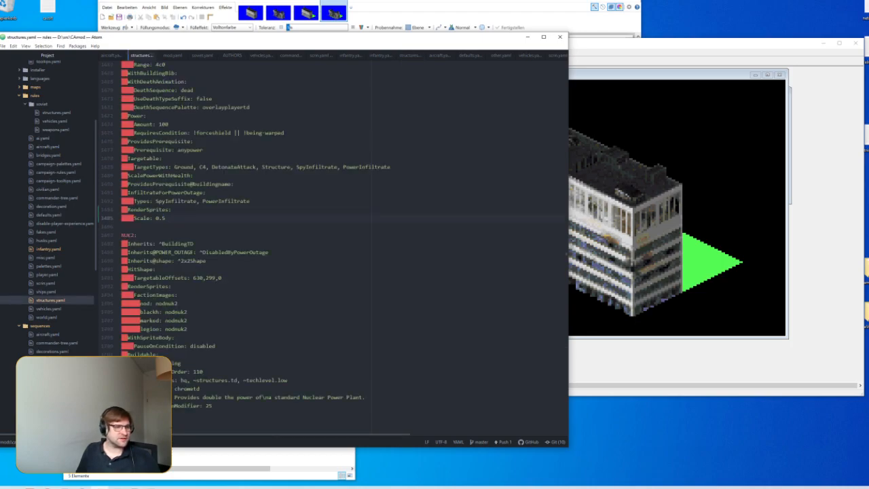
{"action": "scroll", "coordinate": [245, 248], "scroll_direction": "up", "scroll_amount": 15}
{"action": "scroll", "coordinate": [333, 248], "scroll_direction": "down", "scroll_amount": 10}
{"action": "left_click", "coordinate": [97, 278]}
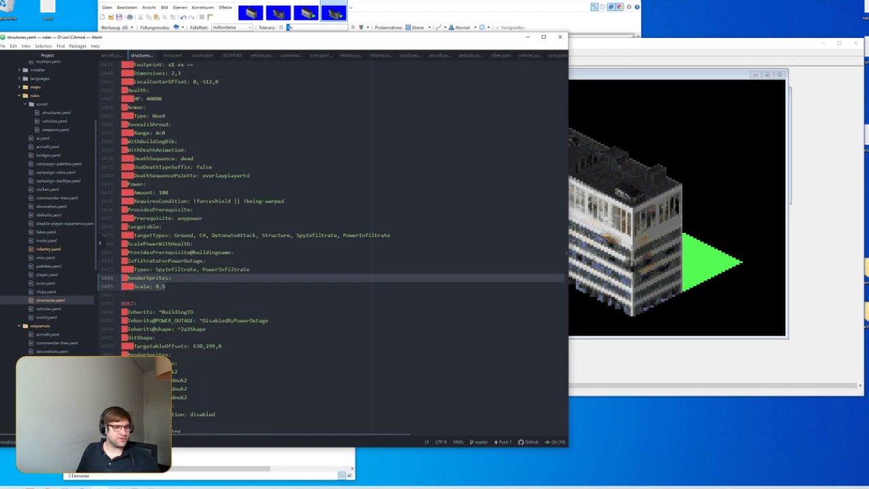
{"action": "left_click", "coordinate": [663, 78]}
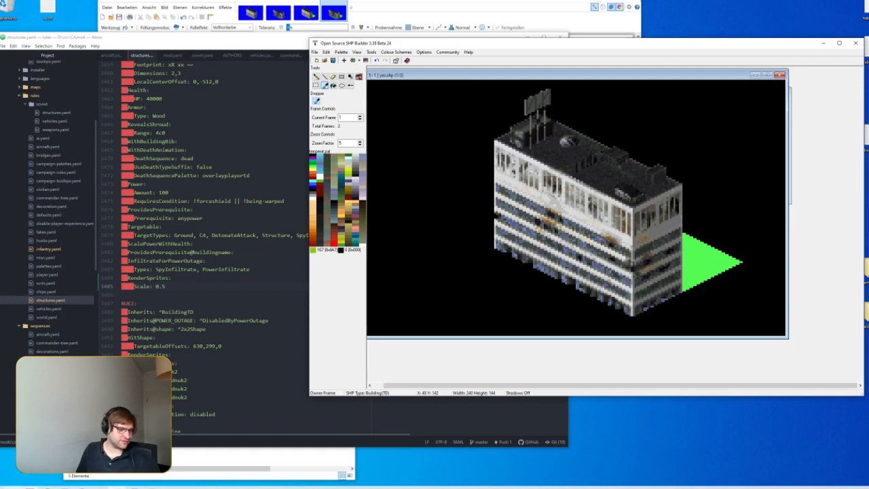
Step: Open the CAmod folder under src in the file explorer and launch the game from there
{"action": "left_click", "coordinate": [210, 459]}
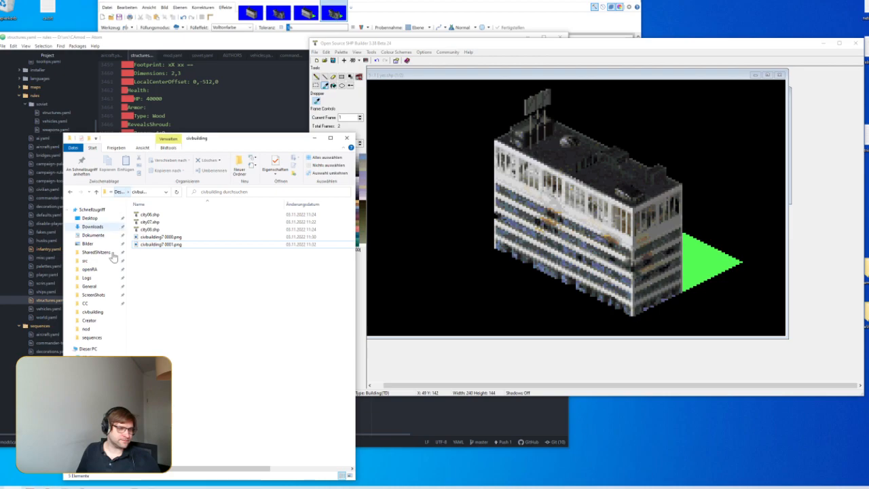
{"action": "left_click", "coordinate": [85, 260]}
{"action": "double_click", "coordinate": [158, 223]}
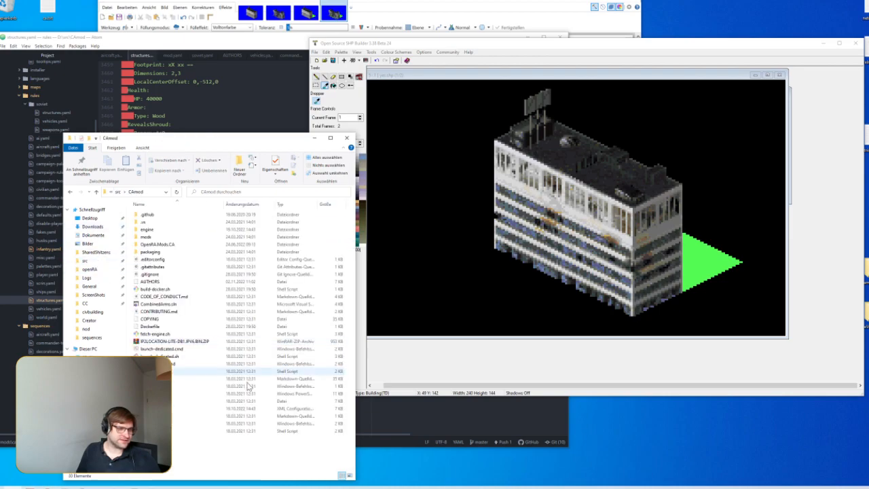
{"action": "left_click", "coordinate": [204, 363]}
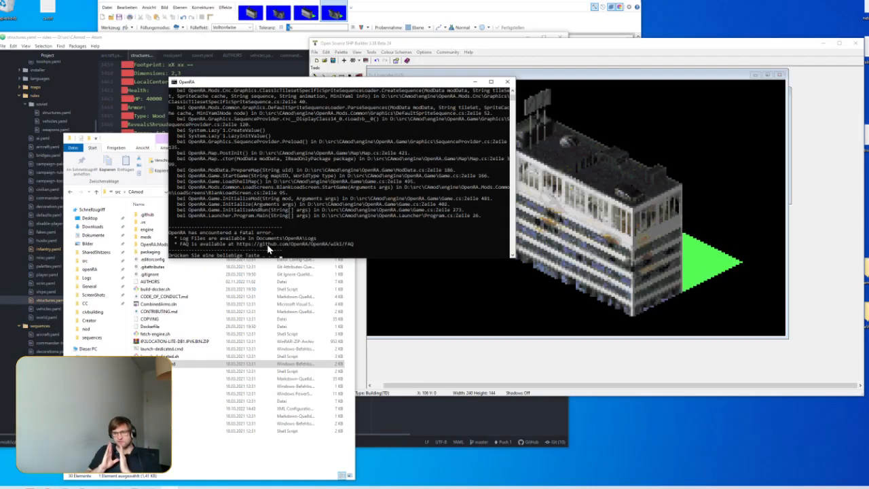
Step: Read the exception about the nodnuke sequence in the OpenRA console, and close the console
{"action": "left_click", "coordinate": [339, 196]}
{"action": "scroll", "coordinate": [360, 183], "scroll_direction": "up", "scroll_amount": 7}
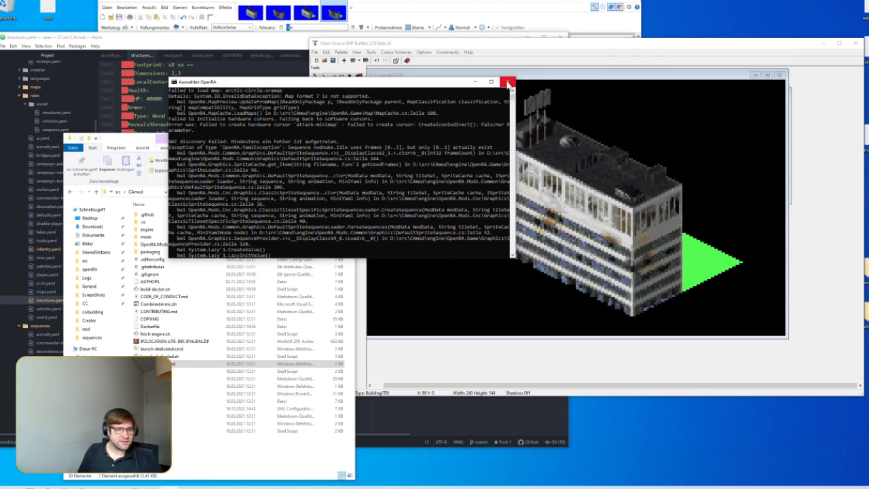
{"action": "left_click", "coordinate": [508, 83]}
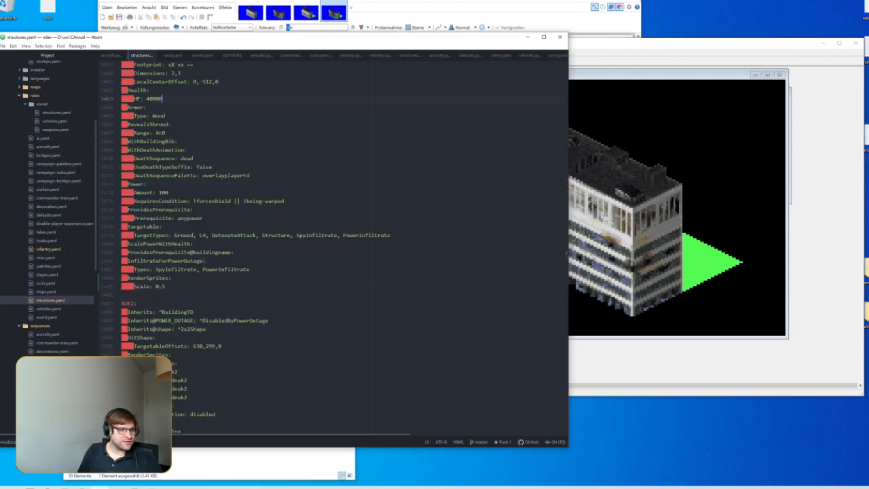
Step: In the sequences structures.yaml, set nodnuke's idle length to 1 and its damaged-idle to sprite yes with start 2 and length 1
{"action": "key", "text": "ctrl+b"}
{"action": "key", "text": "Return"}
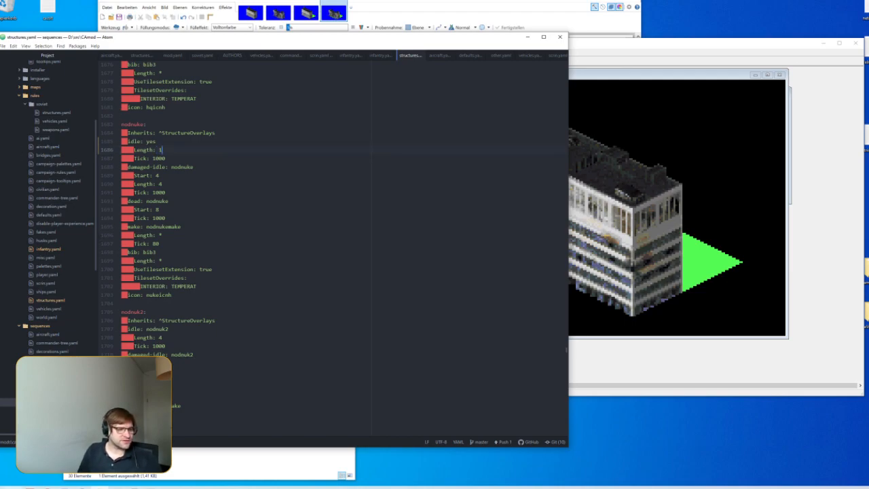
{"action": "double_click", "coordinate": [151, 142]}
{"action": "key", "text": "ctrl+c"}
{"action": "double_click", "coordinate": [182, 167]}
{"action": "key", "text": "ctrl+v"}
{"action": "double_click", "coordinate": [157, 175]}
{"action": "type", "text": "2"}
{"action": "double_click", "coordinate": [159, 184]}
{"action": "type", "text": "1"}
Step: Launch the game again and check the power plant's Scale value in the rules structures.yaml while it loads
{"action": "key", "text": "alt+Tab"}
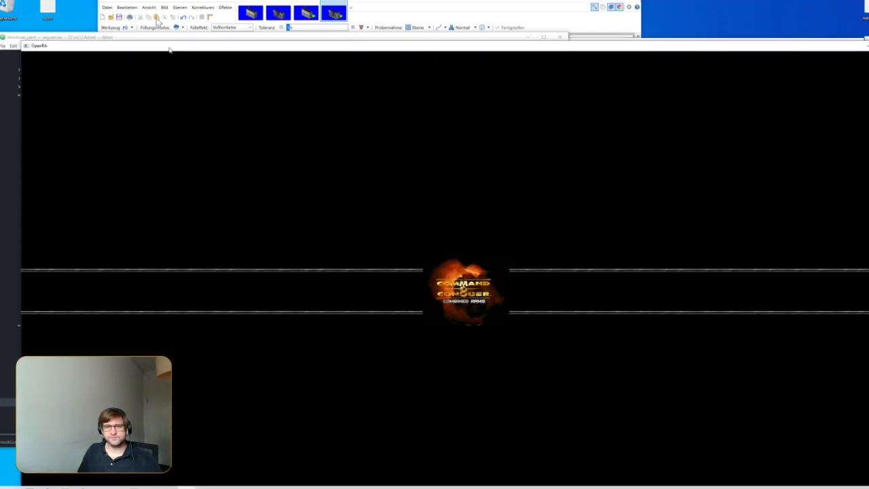
{"action": "left_click_drag", "start_coordinate": [169, 48], "coordinate": [145, 1]}
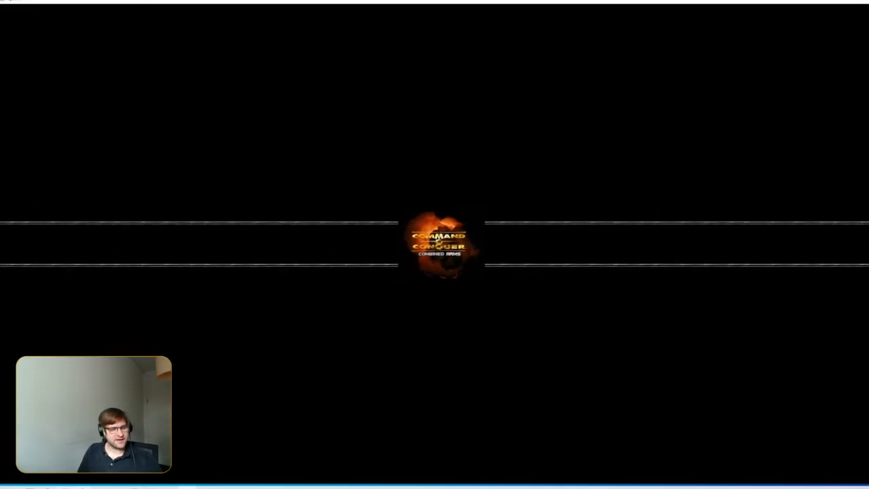
{"action": "key", "text": "alt+Tab"}
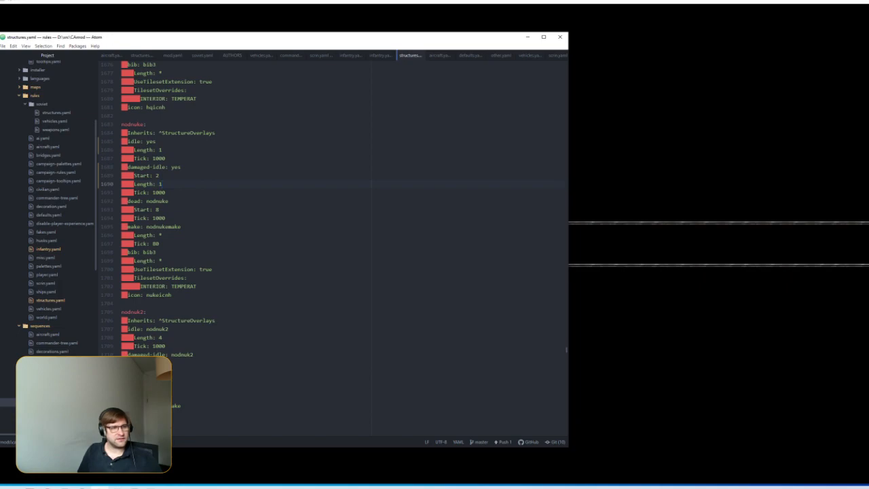
{"action": "left_click", "coordinate": [50, 299]}
{"action": "left_click_drag", "start_coordinate": [155, 286], "coordinate": [165, 286]}
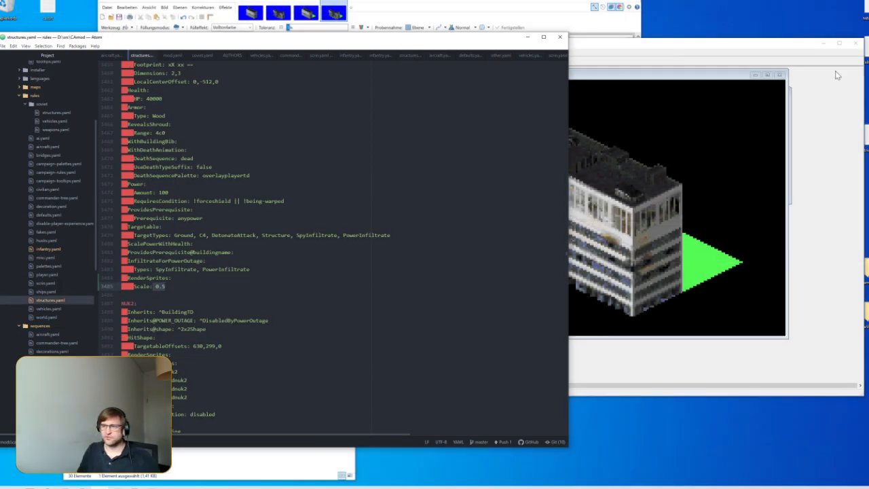
Step: Read the damaged-idle frame exception in the OpenRA console, and close the console
{"action": "scroll", "coordinate": [652, 135], "scroll_direction": "up", "scroll_amount": 9}
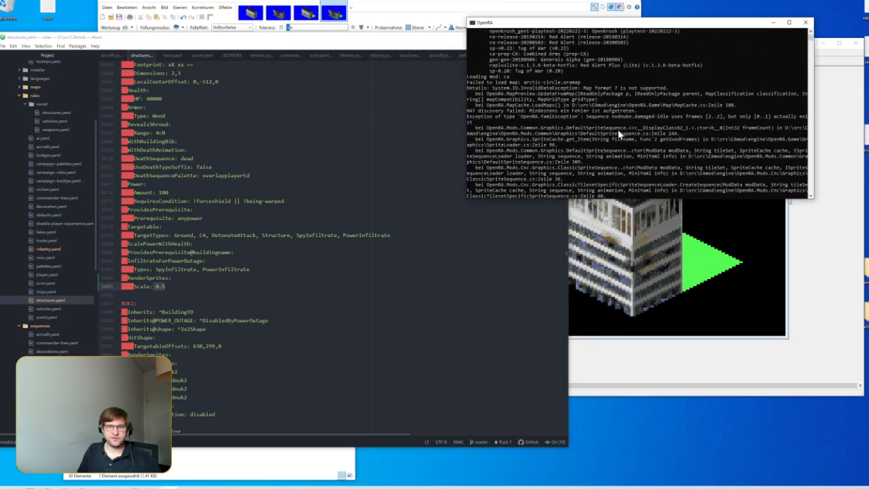
{"action": "scroll", "coordinate": [620, 134], "scroll_direction": "down", "scroll_amount": 1}
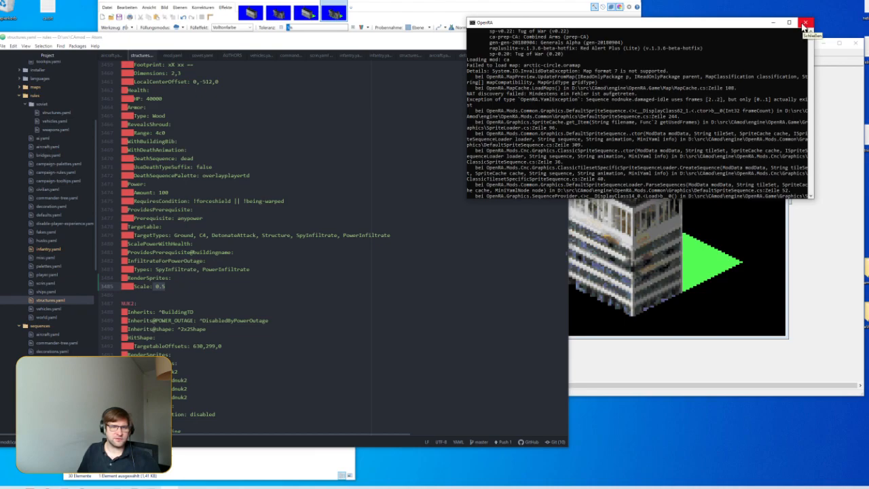
{"action": "scroll", "coordinate": [597, 127], "scroll_direction": "up", "scroll_amount": 5}
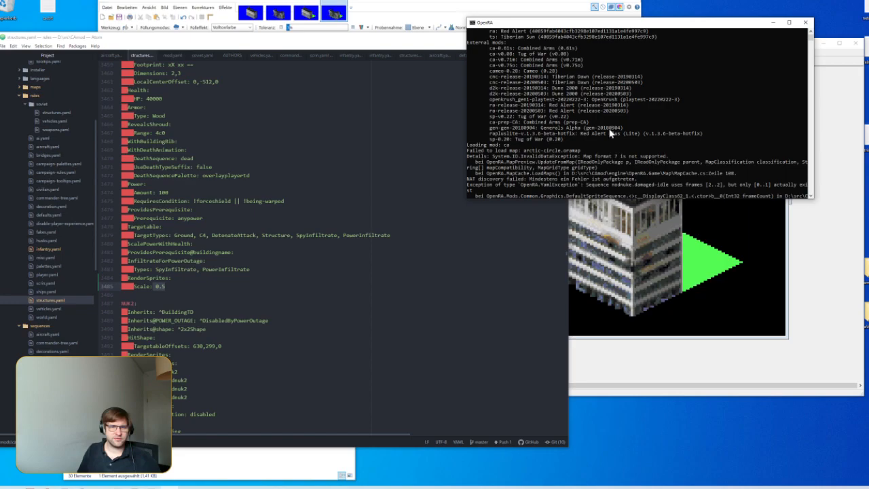
{"action": "scroll", "coordinate": [706, 87], "scroll_direction": "down", "scroll_amount": 3}
{"action": "left_click", "coordinate": [805, 22]}
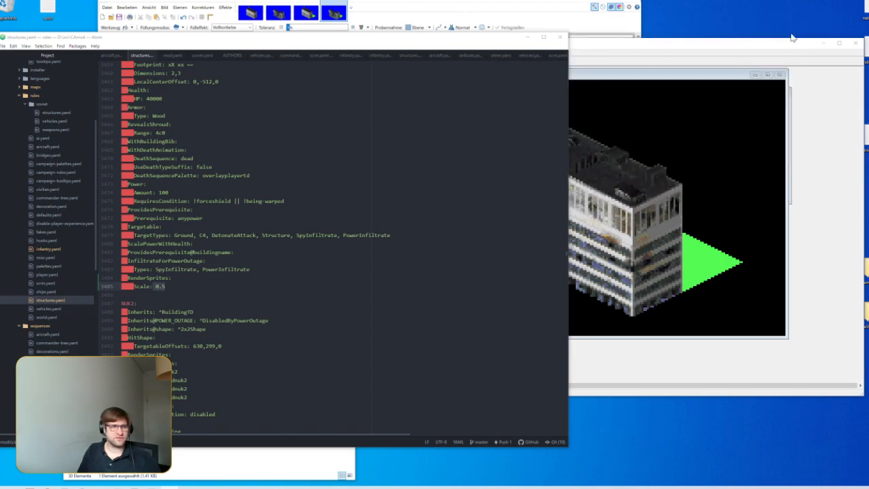
Step: Undo the edits to nodnuke's damaged-idle entry and set its idle length to 2 in the sequences structures.yaml
{"action": "left_click", "coordinate": [207, 473]}
{"action": "key", "text": "alt+Tab"}
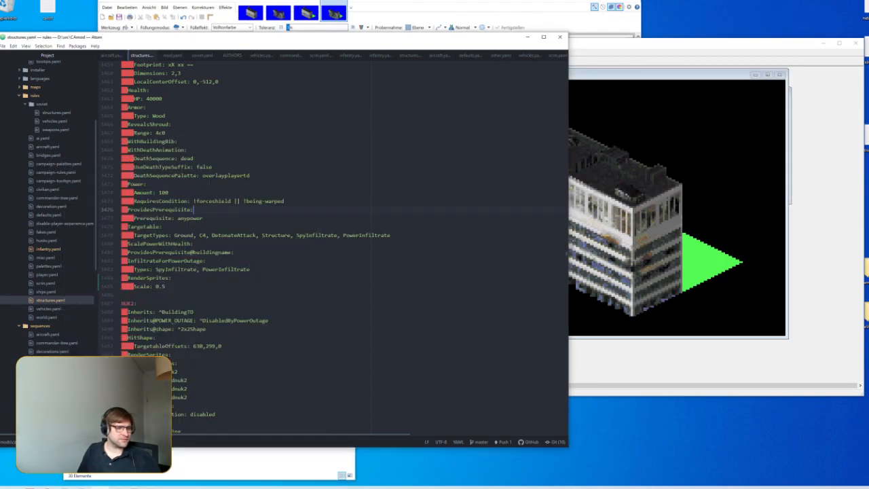
{"action": "key", "text": "ctrl+Tab"}
{"action": "key", "text": "ctrl+p"}
{"action": "key", "text": "Escape"}
{"action": "left_click", "coordinate": [158, 176]}
{"action": "key", "text": "ctrl+z"}
{"action": "key", "text": "ctrl+z"}
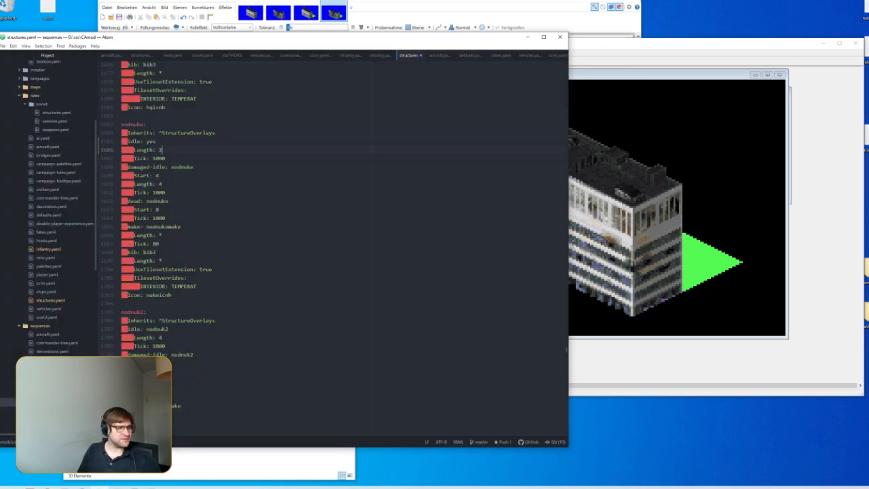
Step: Return to the CAmod folder and launch the game with the reverted sequences
{"action": "left_click", "coordinate": [182, 465]}
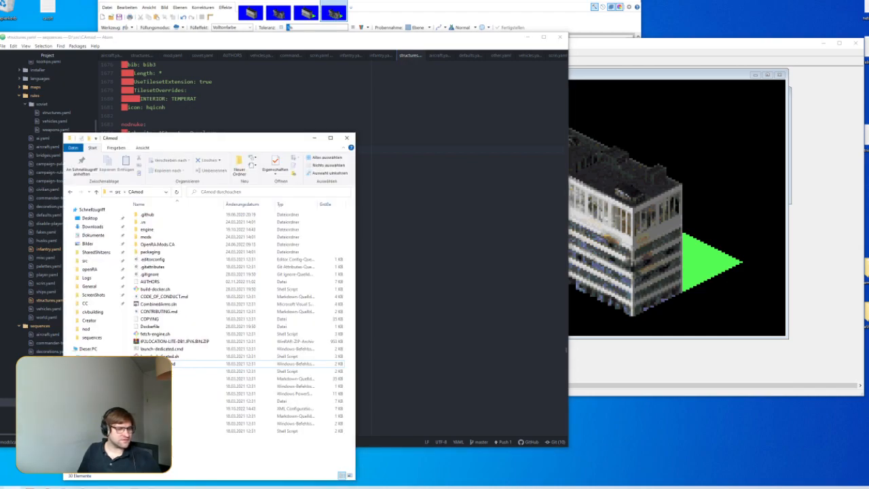
{"action": "left_click", "coordinate": [174, 366]}
{"action": "left_click", "coordinate": [828, 226]}
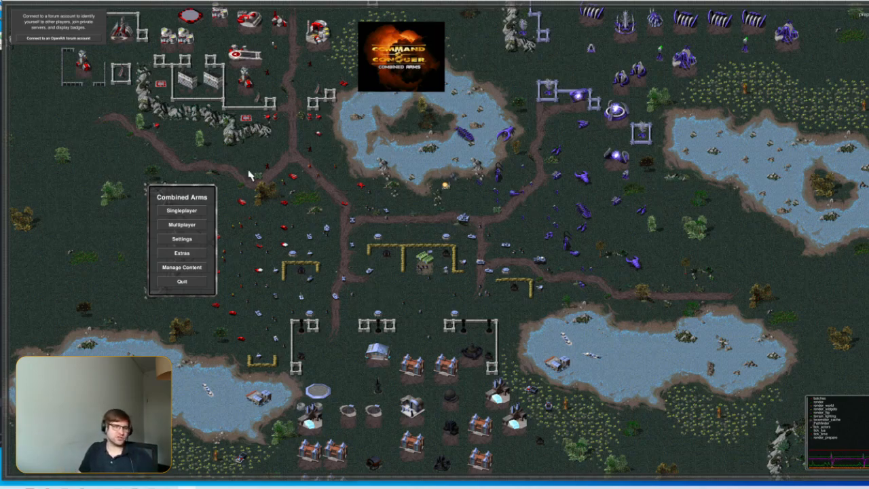
Step: Open a singleplayer skirmish lobby and enable the Debug Menu option
{"action": "left_click", "coordinate": [187, 211]}
{"action": "left_click", "coordinate": [187, 211]}
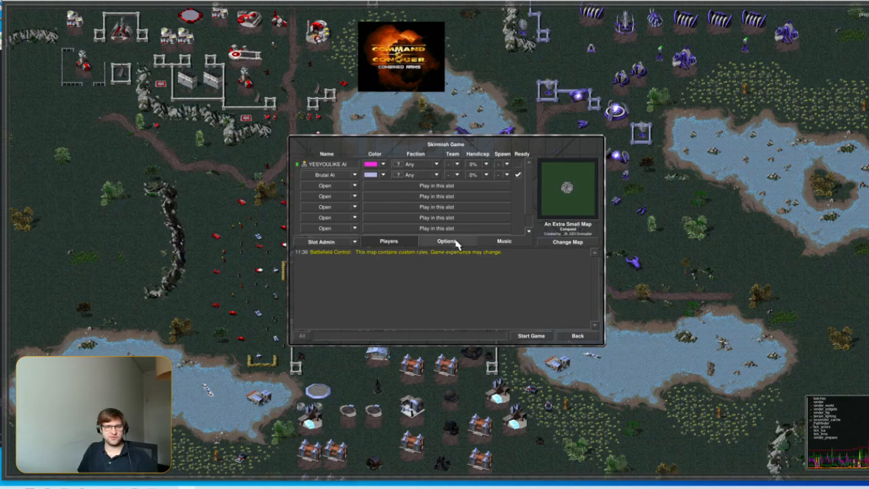
{"action": "left_click", "coordinate": [452, 241]}
{"action": "left_click", "coordinate": [388, 241]}
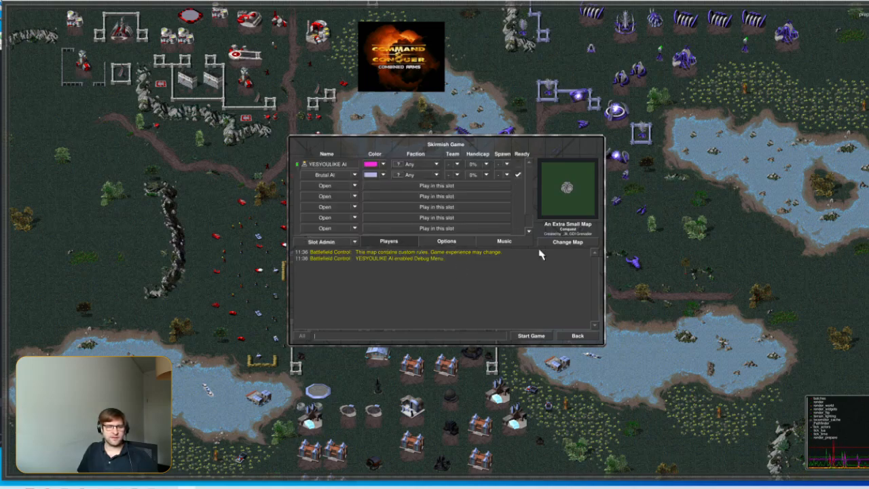
Step: Change the skirmish map to Tainted Peak
{"action": "left_click", "coordinate": [550, 241]}
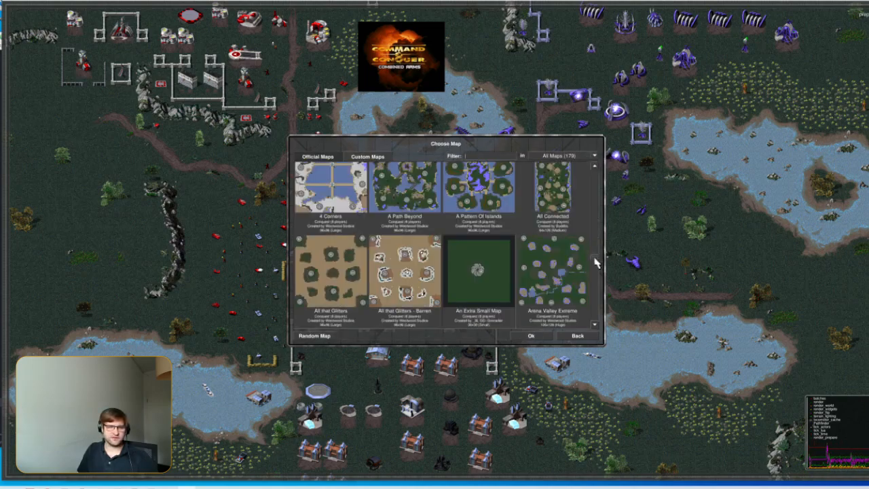
{"action": "scroll", "coordinate": [600, 170], "scroll_direction": "down", "scroll_amount": 5}
{"action": "left_click_drag", "start_coordinate": [595, 175], "coordinate": [608, 328]}
{"action": "scroll", "coordinate": [481, 272], "scroll_direction": "up", "scroll_amount": 1}
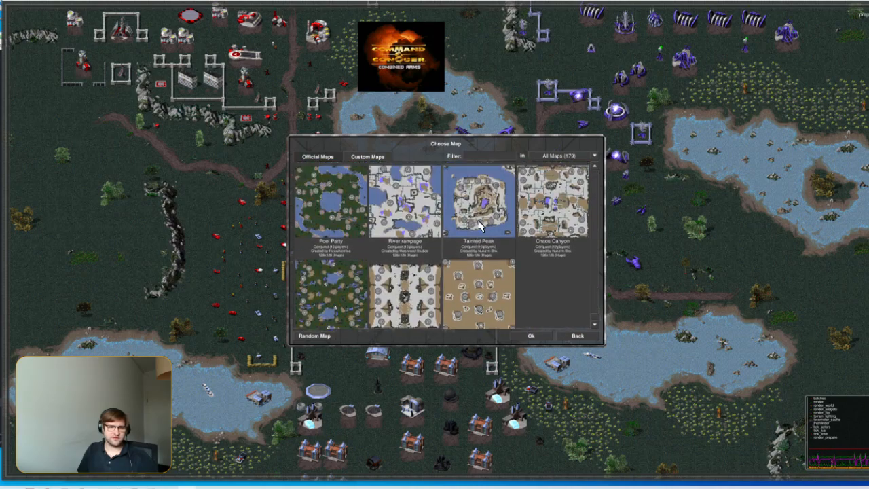
{"action": "double_click", "coordinate": [479, 226]}
Step: Check the map options, choose a Nod faction for the player, and start the skirmish
{"action": "left_click", "coordinate": [435, 243]}
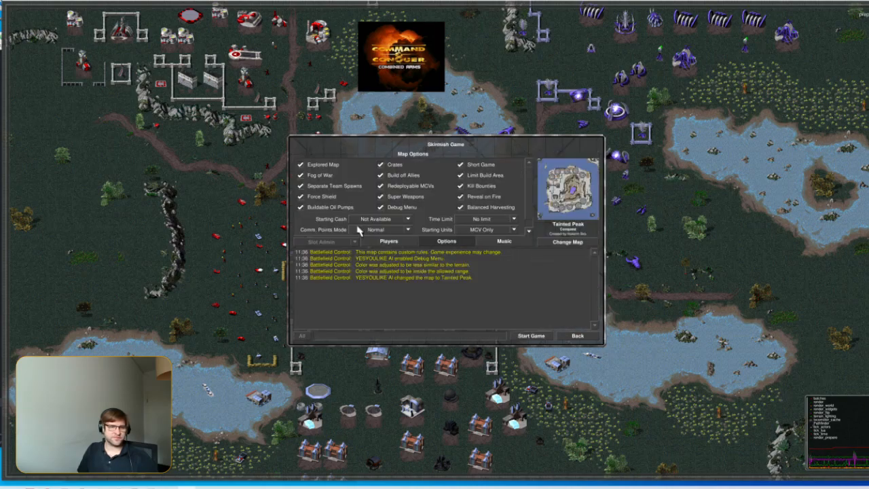
{"action": "left_click", "coordinate": [407, 242]}
{"action": "left_click", "coordinate": [417, 164]}
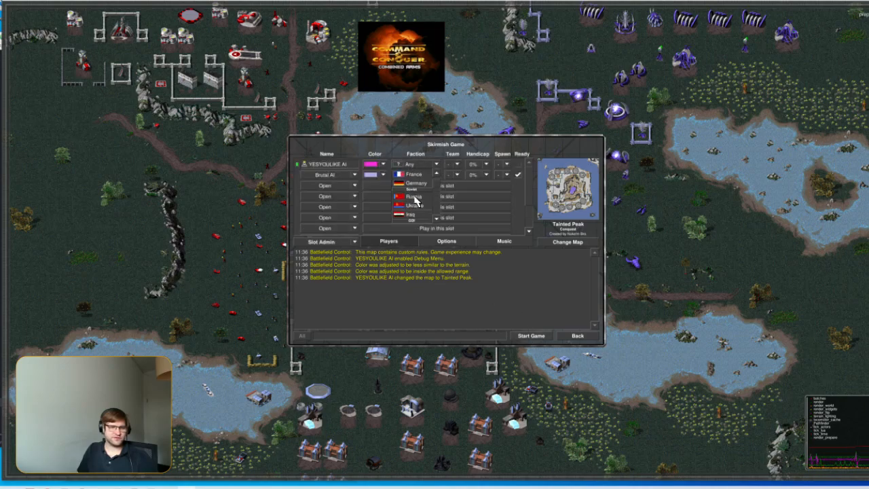
{"action": "left_click", "coordinate": [410, 197]}
{"action": "left_click", "coordinate": [533, 335]}
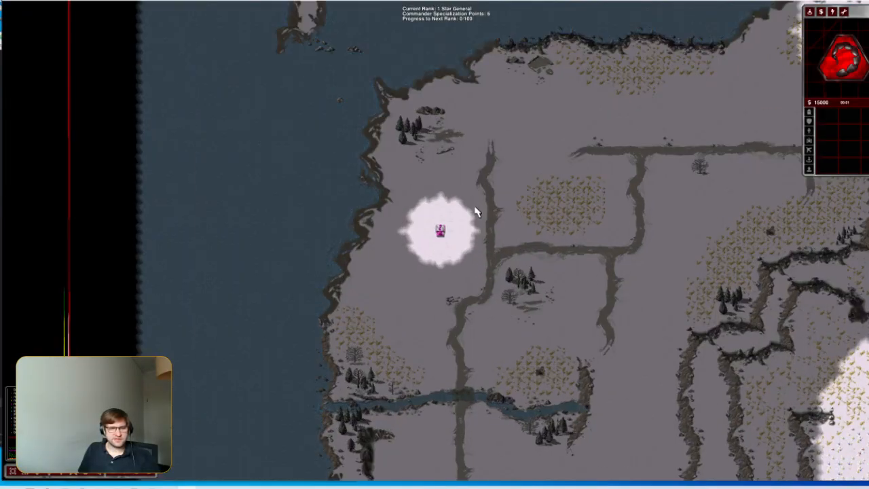
Step: Deploy the MCV, build a Nuclear Power Plant, and place it directly beside the construction yard
{"action": "scroll", "coordinate": [465, 271], "scroll_direction": "up", "scroll_amount": 5}
{"action": "key", "text": "f"}
{"action": "left_click", "coordinate": [830, 118]}
{"action": "key", "text": "e"}
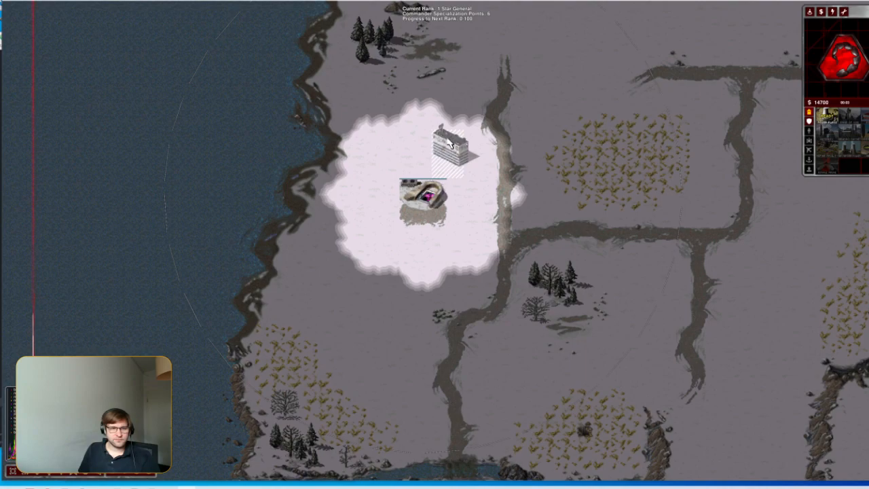
{"action": "left_click", "coordinate": [464, 202]}
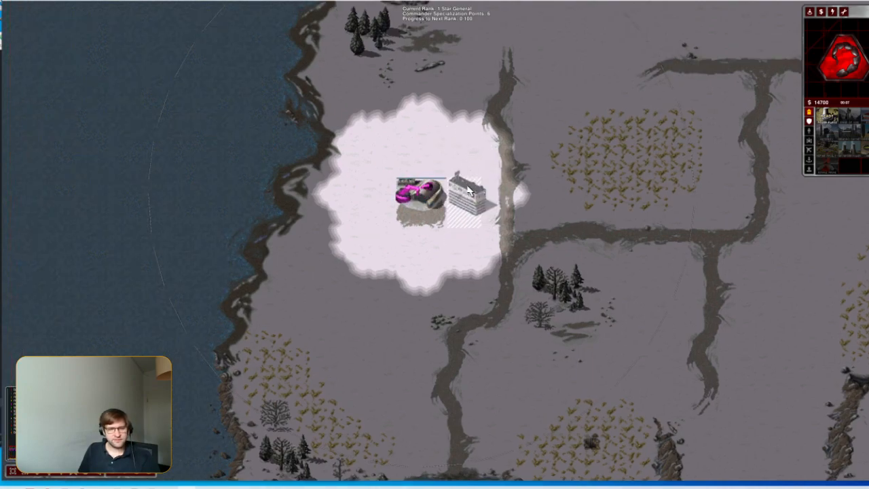
{"action": "left_click", "coordinate": [461, 199]}
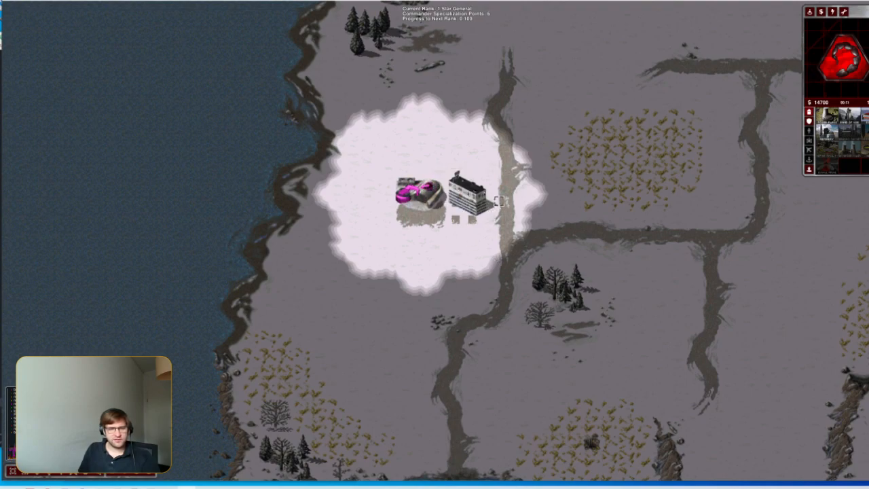
Step: Build a second Nuclear Power Plant and preview its placement beside the first to compare the building's shadow
{"action": "left_click_drag", "start_coordinate": [533, 178], "coordinate": [489, 238]}
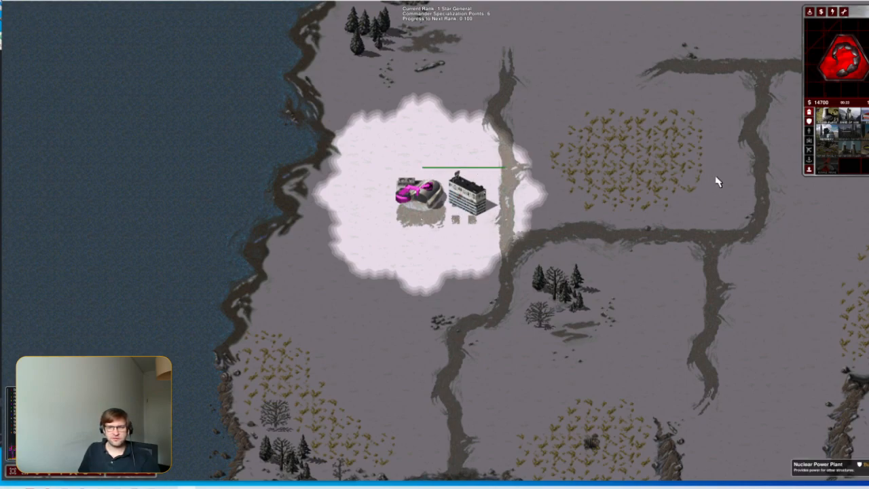
{"action": "left_click", "coordinate": [831, 117]}
{"action": "left_click", "coordinate": [502, 196]}
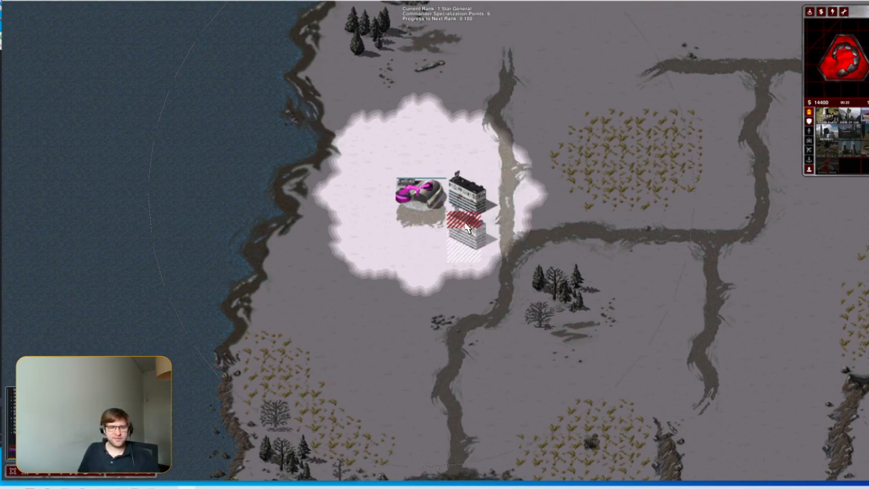
{"action": "left_click", "coordinate": [499, 198]}
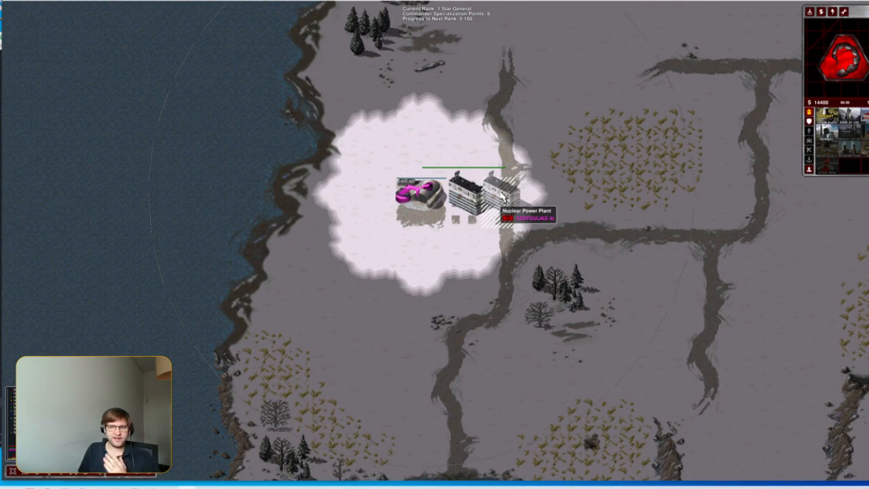
Step: Place the second Nuclear Power Plant directly beside the first, and switch from the game to Open Source SHP Builder
{"action": "left_click", "coordinate": [501, 214]}
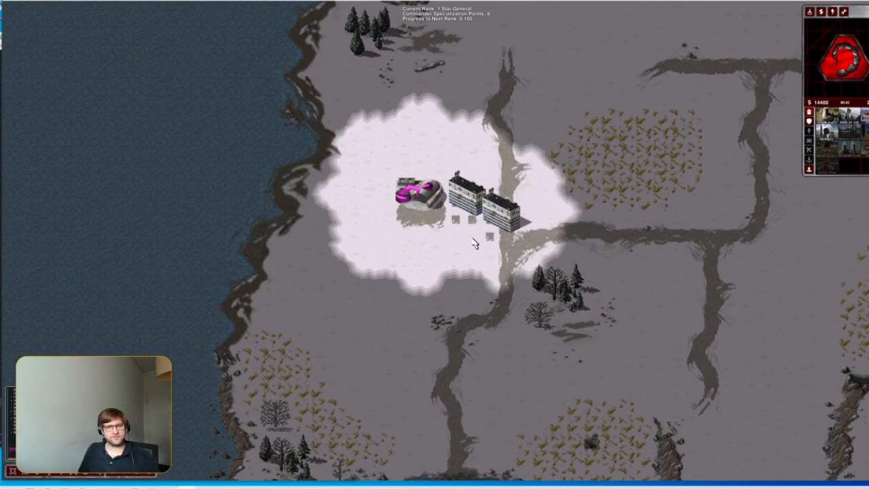
{"action": "key", "text": "alt+Tab"}
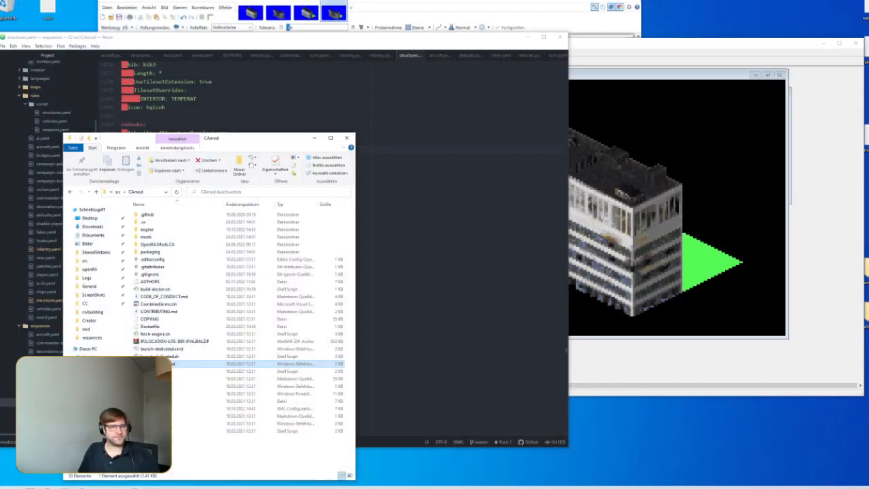
{"action": "left_click", "coordinate": [415, 5]}
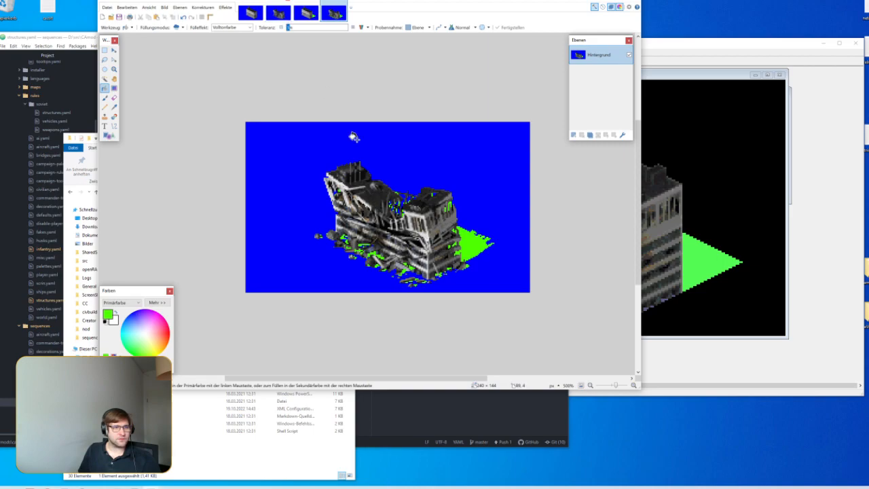
{"action": "left_click", "coordinate": [733, 365]}
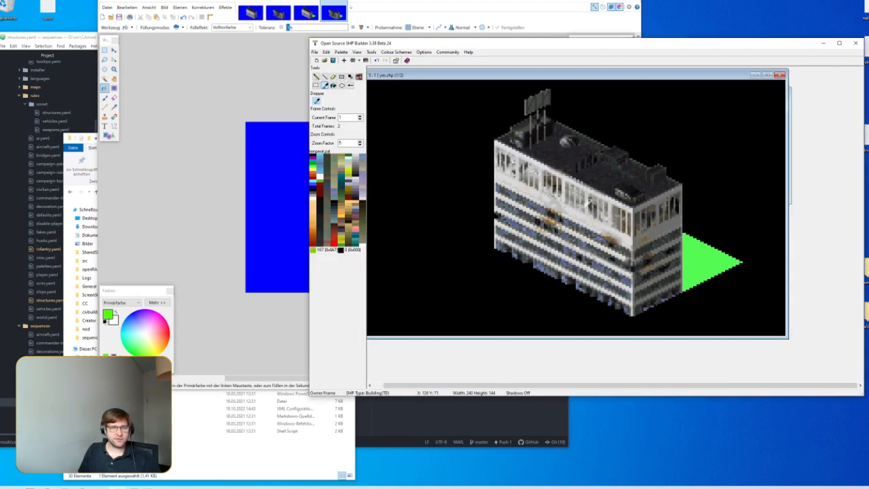
Step: Show the green-shadow building at zoom factor 2 and crop its canvas by 5 at the bottom, 50 on the left and 20 on the right
{"action": "left_click", "coordinate": [361, 146]}
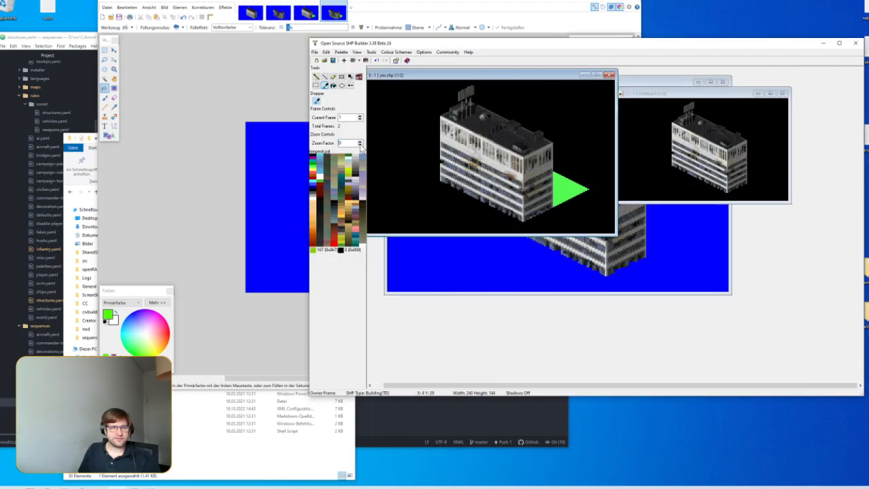
{"action": "left_click", "coordinate": [361, 147]}
{"action": "left_click_drag", "start_coordinate": [509, 87], "coordinate": [504, 85]}
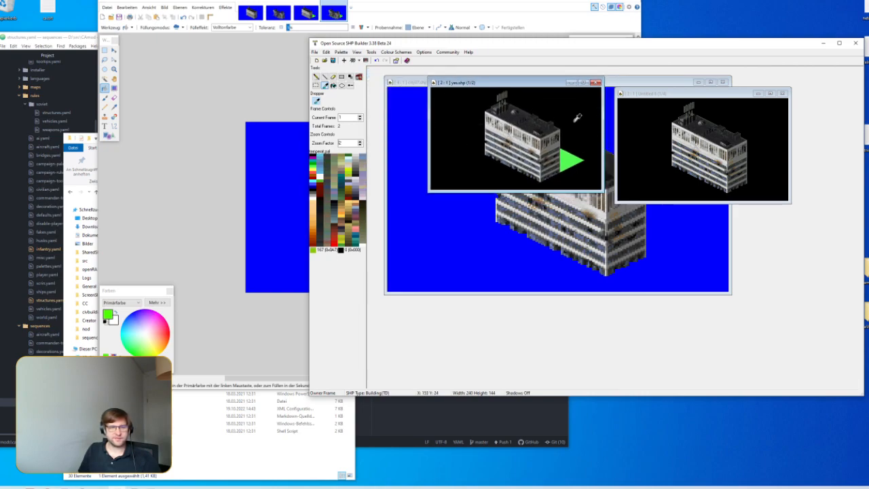
{"action": "left_click", "coordinate": [342, 52]}
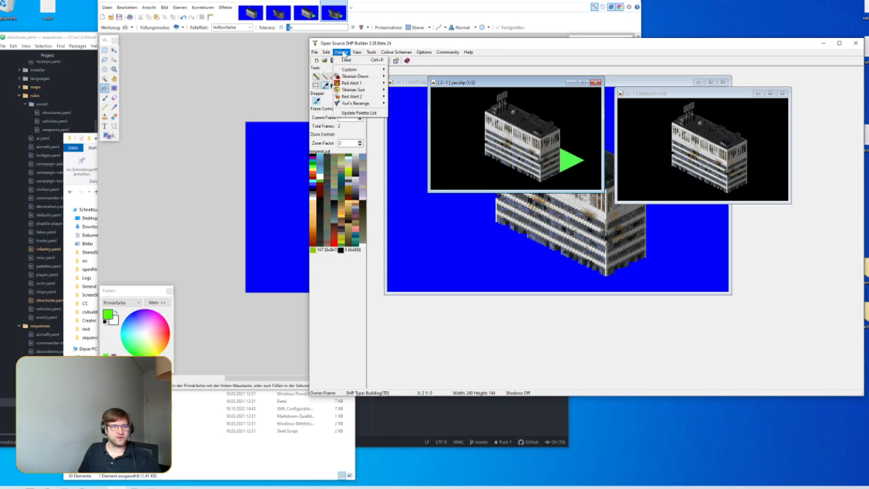
{"action": "left_click", "coordinate": [353, 133]}
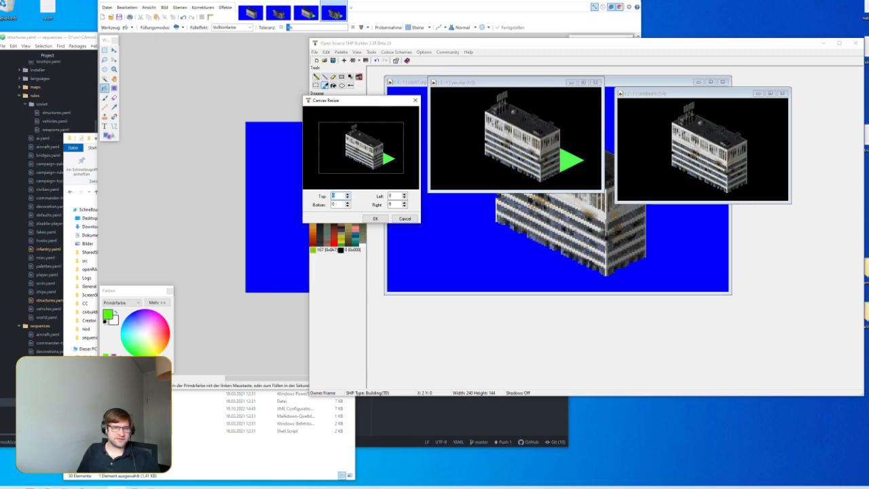
{"action": "type", "text": "0"}
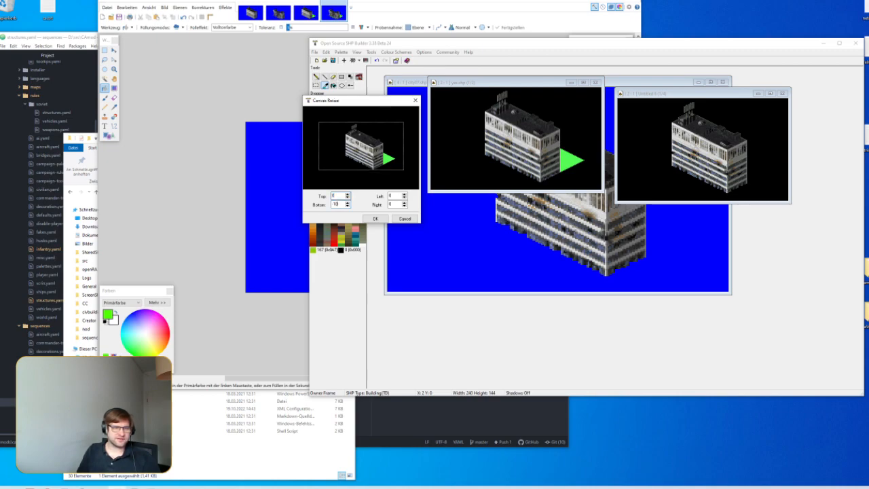
{"action": "key", "text": "BackSpace"}
{"action": "key", "text": "BackSpace"}
{"action": "key", "text": "BackSpace"}
{"action": "type", "text": "5"}
{"action": "key", "text": "Tab"}
{"action": "type", "text": "-50"}
{"action": "key", "text": "Tab"}
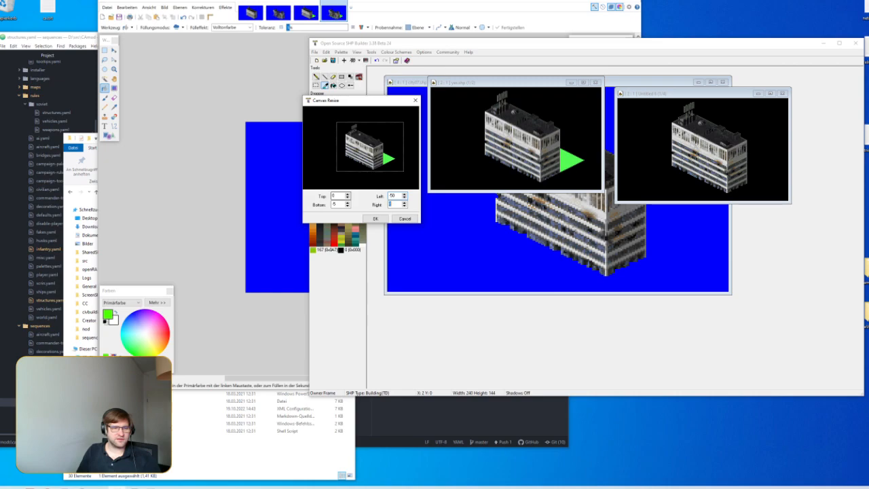
{"action": "type", "text": "-50"}
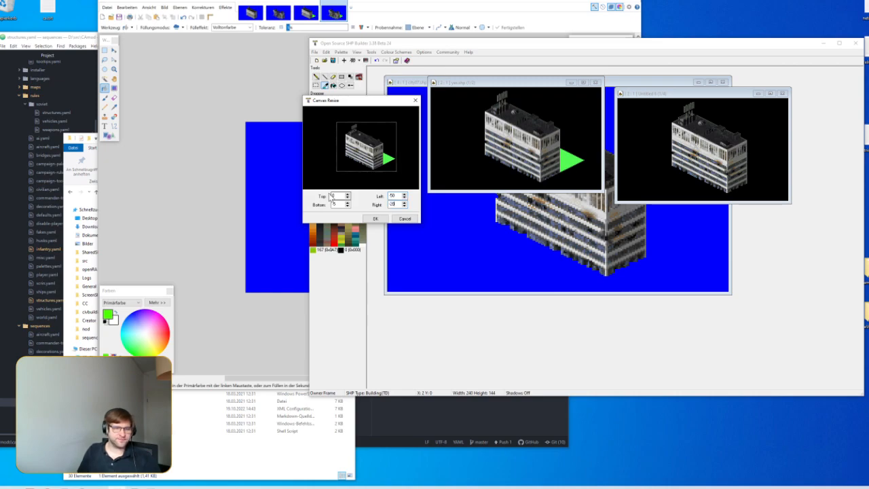
{"action": "left_click", "coordinate": [375, 218]}
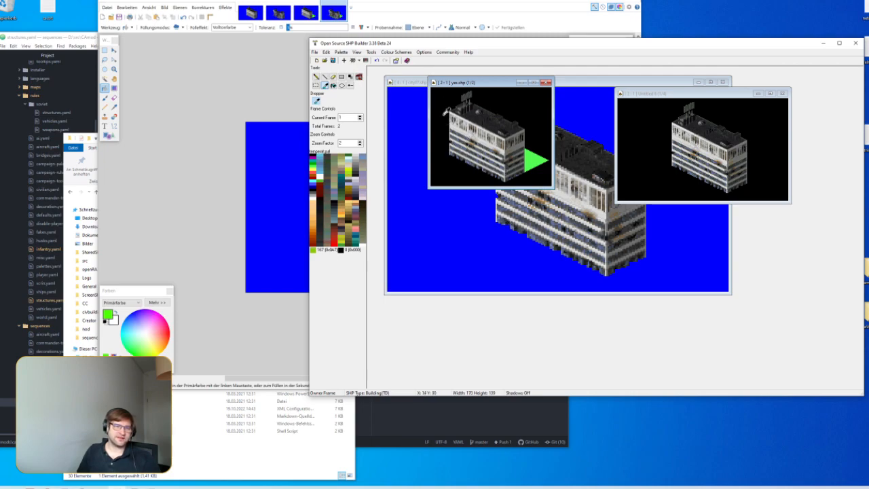
Step: Crop another 20 pixels from the left side of the green-shadow building's canvas
{"action": "left_click", "coordinate": [326, 52]}
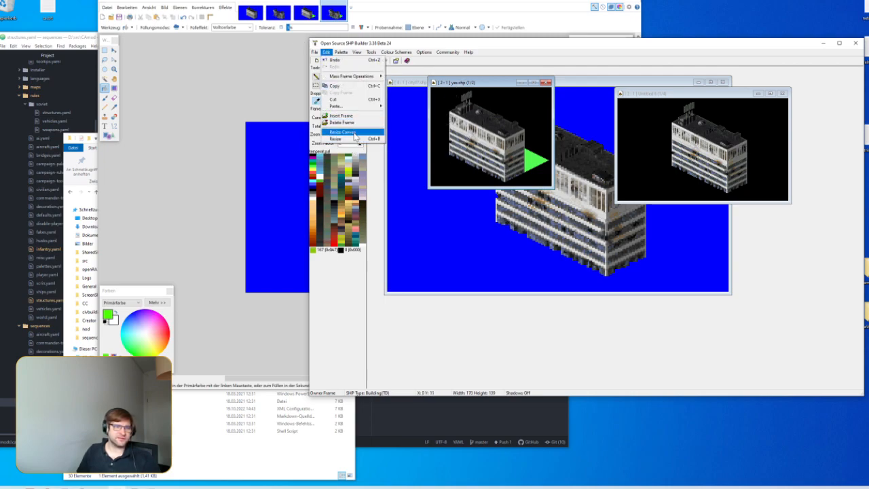
{"action": "left_click", "coordinate": [343, 131]}
{"action": "left_click_drag", "start_coordinate": [187, 112], "coordinate": [188, 112]}
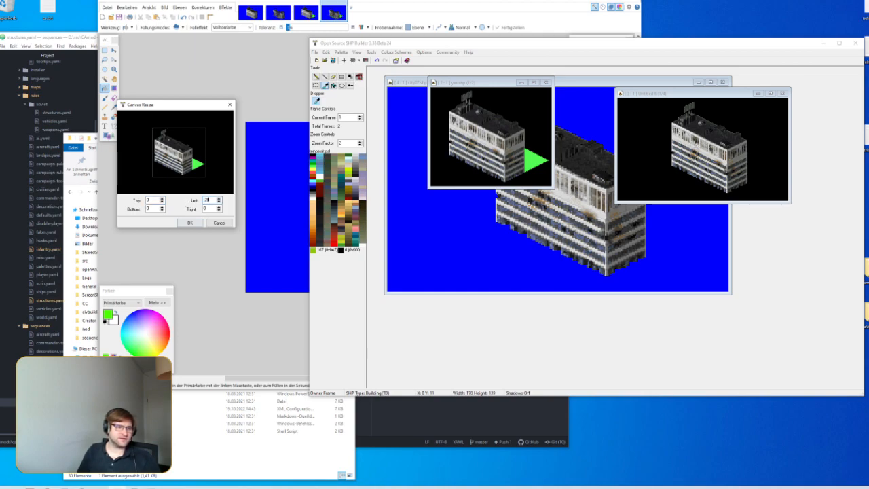
{"action": "left_click", "coordinate": [193, 224]}
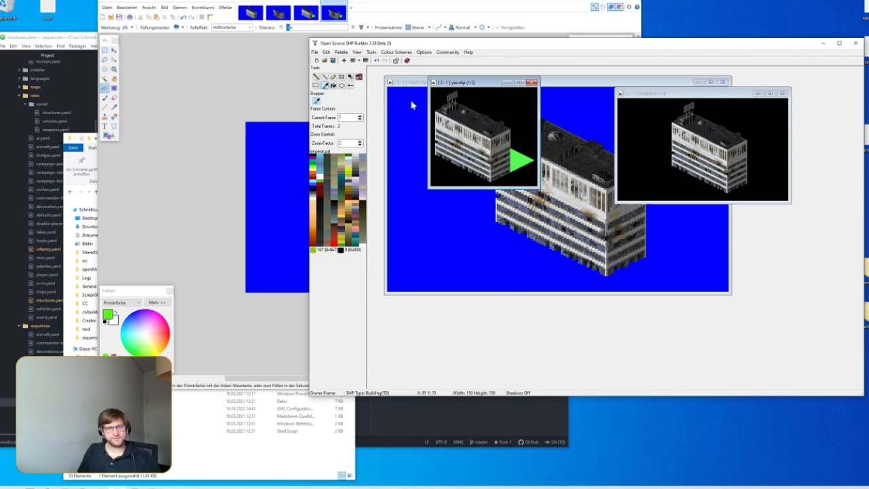
Step: Trim the remaining empty margin by resizing the building's canvas by -5 on the left
{"action": "left_click", "coordinate": [340, 52]}
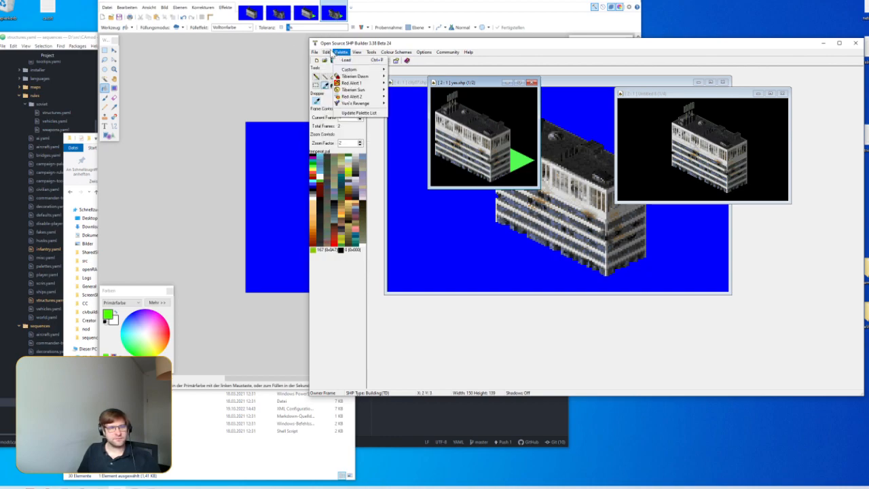
{"action": "mouse_move", "coordinate": [326, 52]}
{"action": "left_click", "coordinate": [358, 117]}
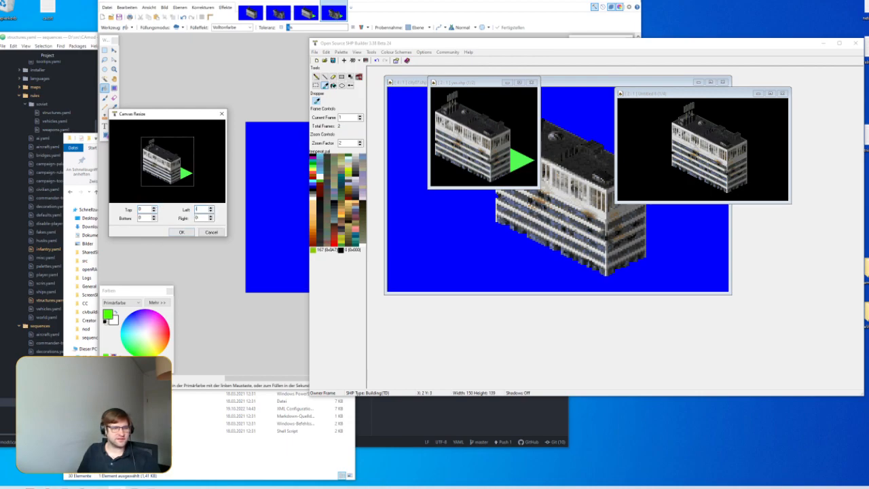
{"action": "key", "text": "BackSpace"}
{"action": "type", "text": "8"}
{"action": "type", "text": "-"}
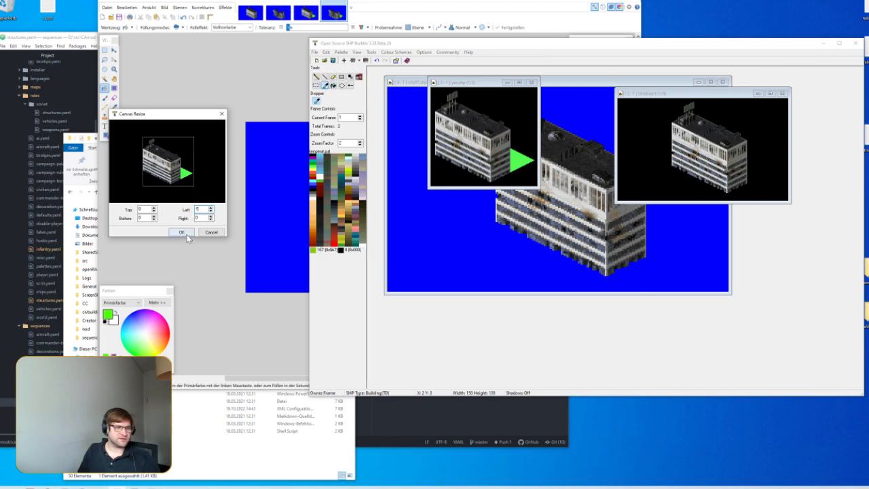
{"action": "left_click", "coordinate": [182, 232]}
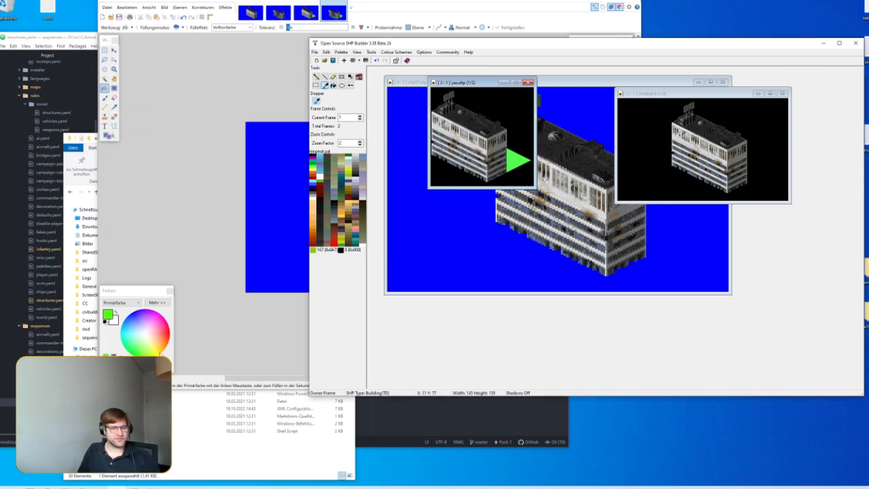
Step: Launch the Combined Arms mod from the CAmod folder and check the cropped building in SHP Builder
{"action": "left_click", "coordinate": [13, 487]}
{"action": "double_click", "coordinate": [193, 364]}
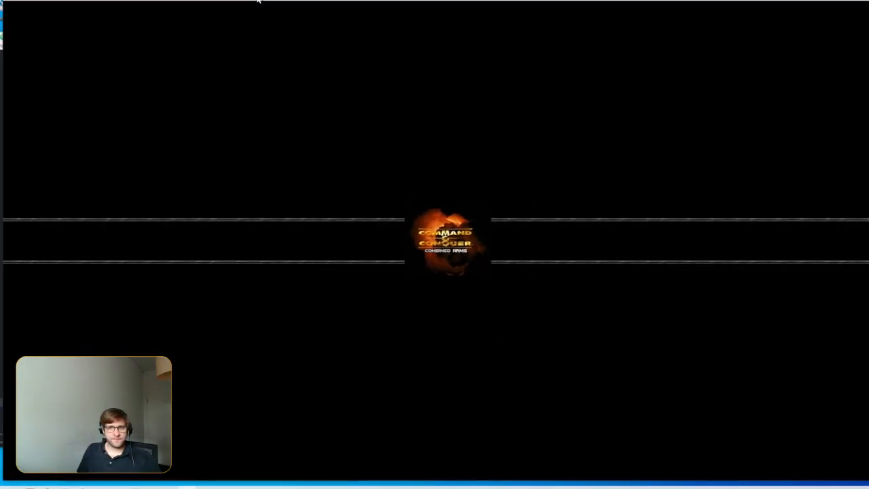
{"action": "left_click", "coordinate": [119, 487]}
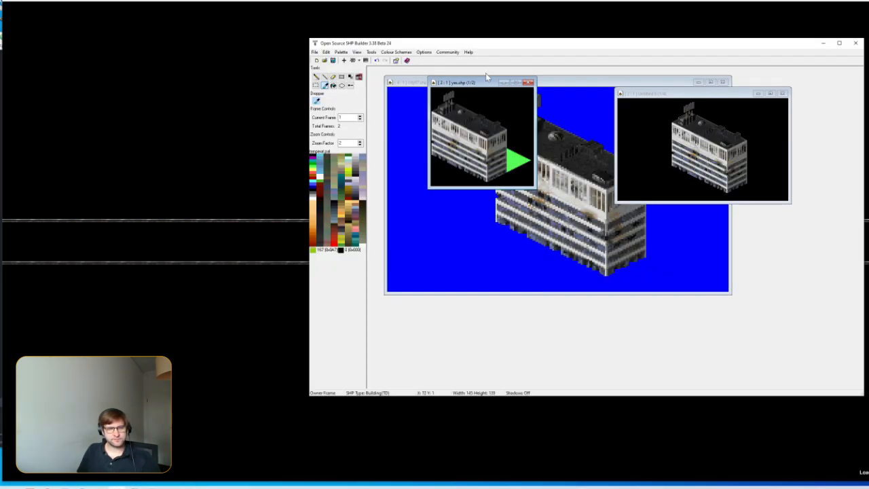
{"action": "left_click_drag", "start_coordinate": [477, 86], "coordinate": [505, 78]}
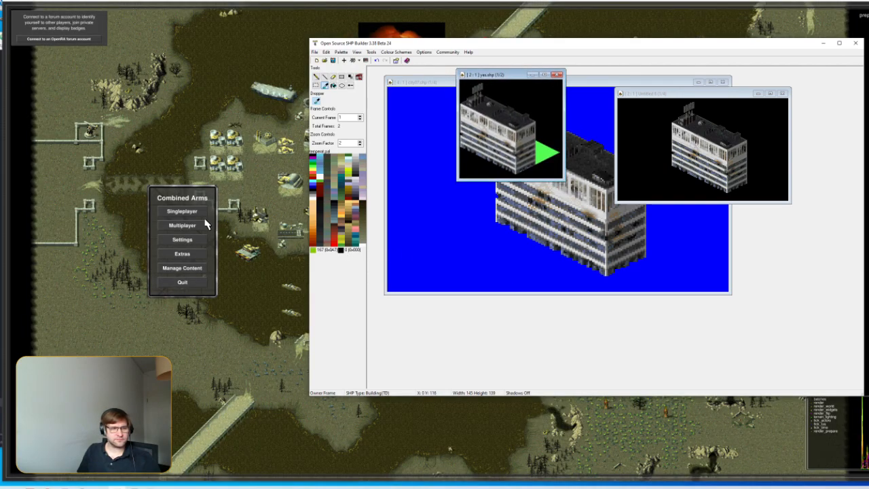
Step: Open a single-player skirmish on Tainted Peak, set the player's faction to Russia, and start the game
{"action": "left_click", "coordinate": [190, 211]}
{"action": "left_click", "coordinate": [190, 212]}
{"action": "left_click", "coordinate": [190, 212]}
{"action": "left_click", "coordinate": [447, 242]}
{"action": "left_click", "coordinate": [386, 208]}
{"action": "left_click", "coordinate": [389, 242]}
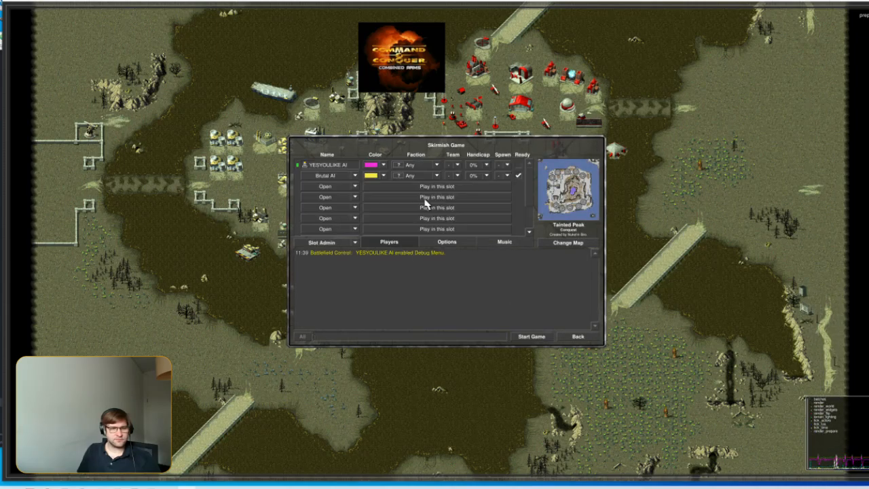
{"action": "scroll", "coordinate": [422, 194], "scroll_direction": "down", "scroll_amount": 3}
{"action": "scroll", "coordinate": [421, 190], "scroll_direction": "up", "scroll_amount": 3}
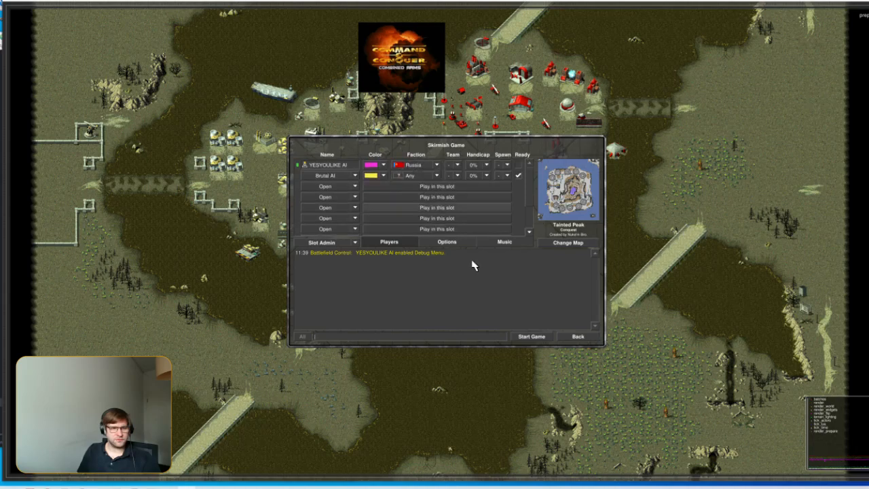
{"action": "left_click", "coordinate": [524, 335]}
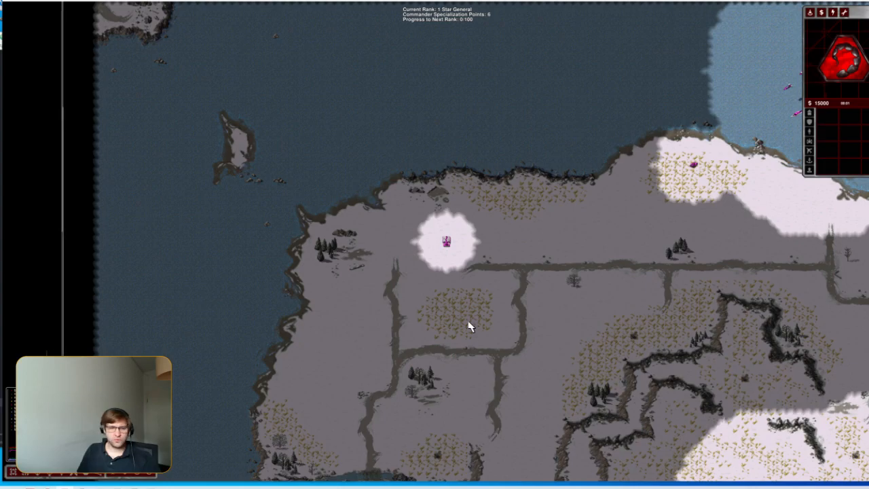
Step: Deploy the MCV, build a Nuclear Power Plant, and place it against the construction yard
{"action": "left_click_drag", "start_coordinate": [367, 226], "coordinate": [497, 286]}
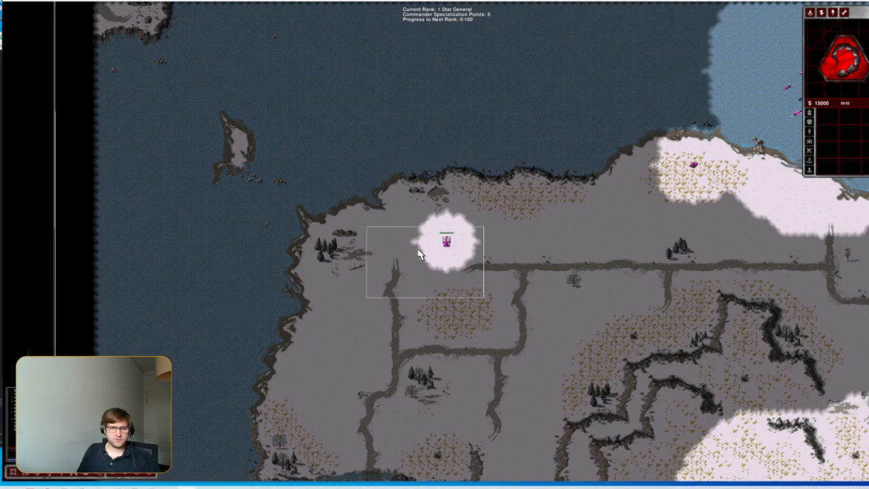
{"action": "left_click_drag", "start_coordinate": [450, 273], "coordinate": [450, 273]}
{"action": "scroll", "coordinate": [450, 274], "scroll_direction": "up", "scroll_amount": 5}
{"action": "left_click", "coordinate": [446, 241]}
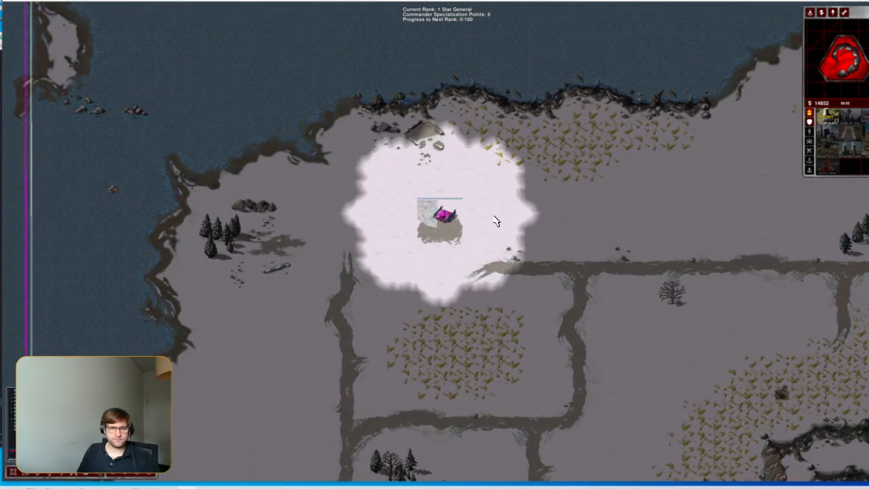
{"action": "scroll", "coordinate": [490, 212], "scroll_direction": "up", "scroll_amount": 1}
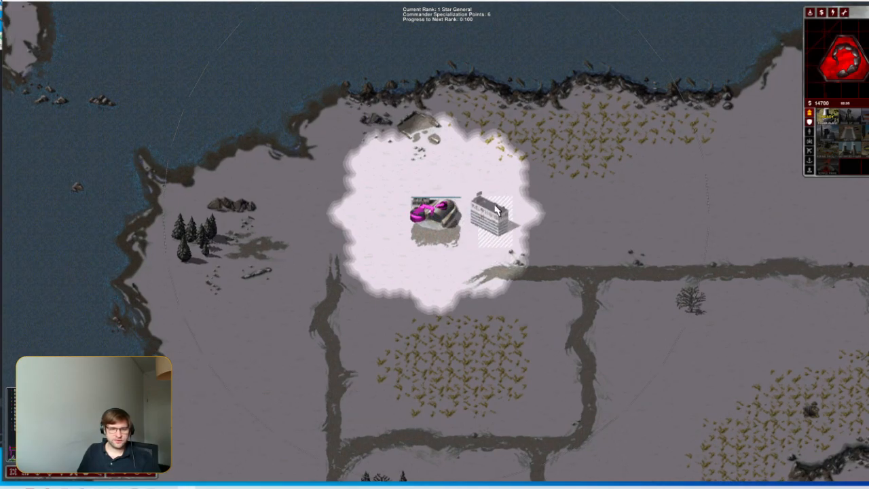
{"action": "left_click", "coordinate": [473, 213]}
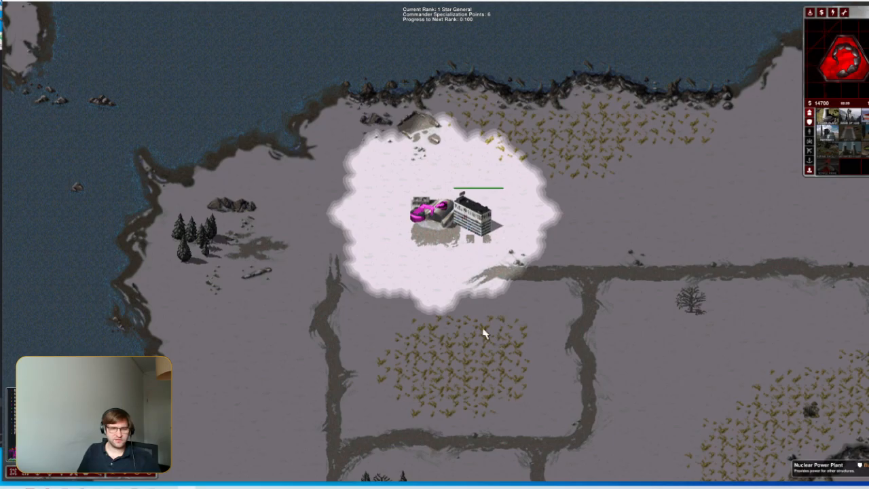
Step: Build another Nuclear Power Plant, compare its placement footprint over and beside the first one, and cancel the placement
{"action": "left_click", "coordinate": [829, 117]}
{"action": "left_click", "coordinate": [831, 118]}
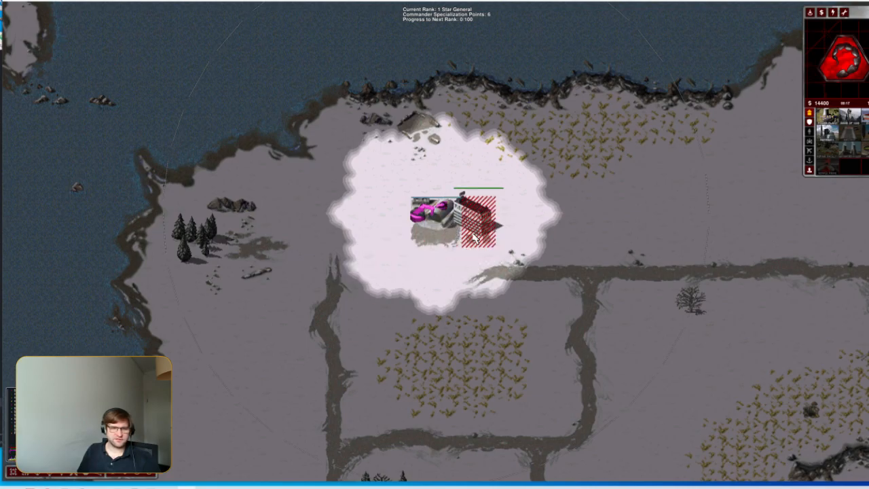
{"action": "left_click", "coordinate": [471, 266]}
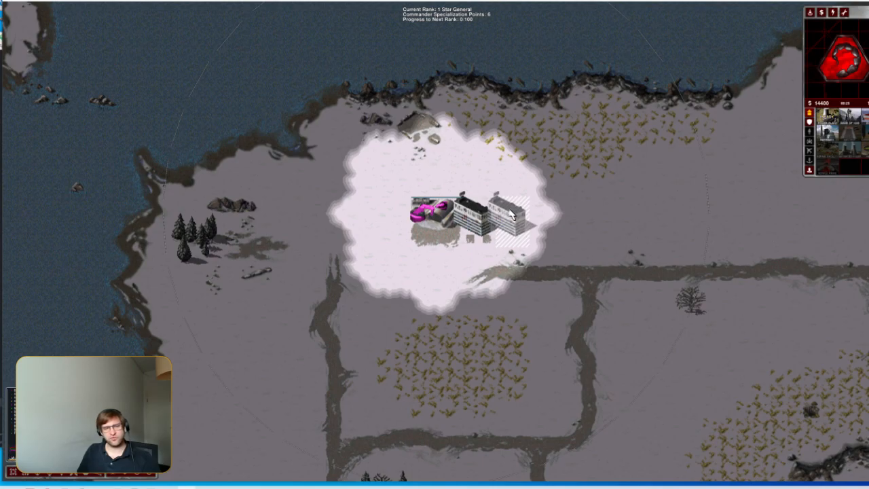
{"action": "right_click", "coordinate": [509, 216]}
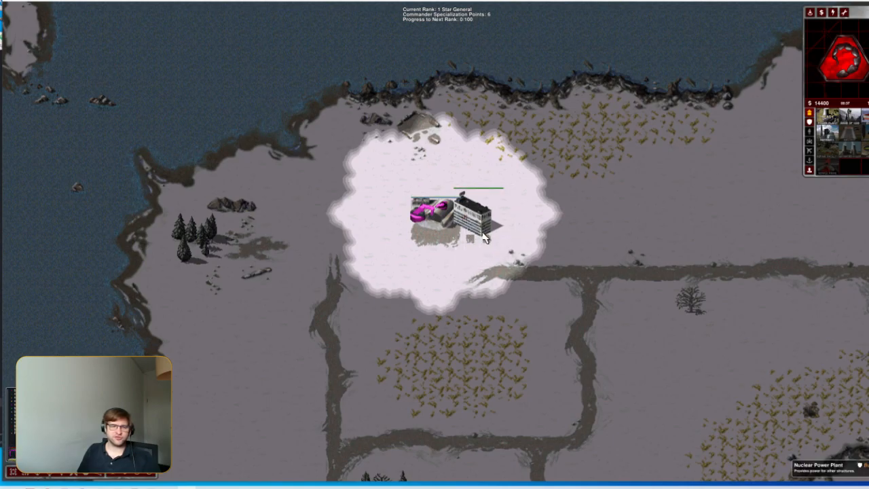
Step: Place the second Nuclear Power Plant directly below the first and box-select the buildings to inspect them
{"action": "left_click", "coordinate": [827, 117]}
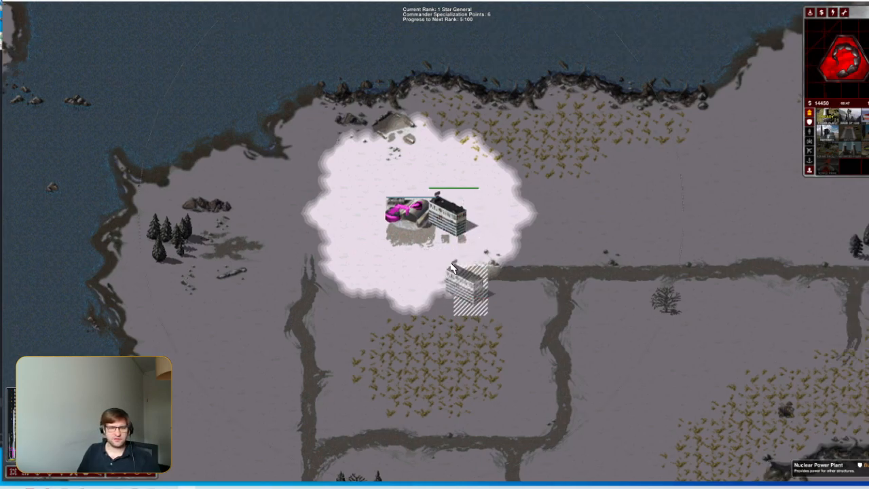
{"action": "left_click", "coordinate": [448, 255]}
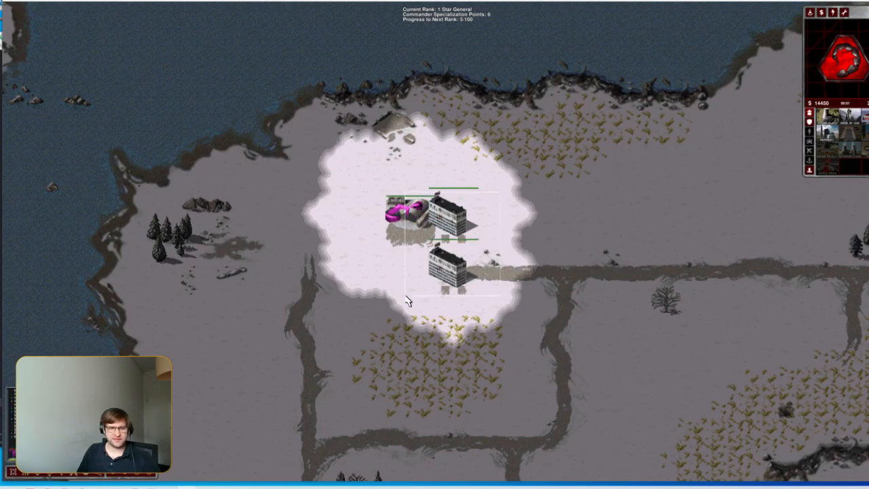
{"action": "left_click_drag", "start_coordinate": [374, 270], "coordinate": [488, 179]}
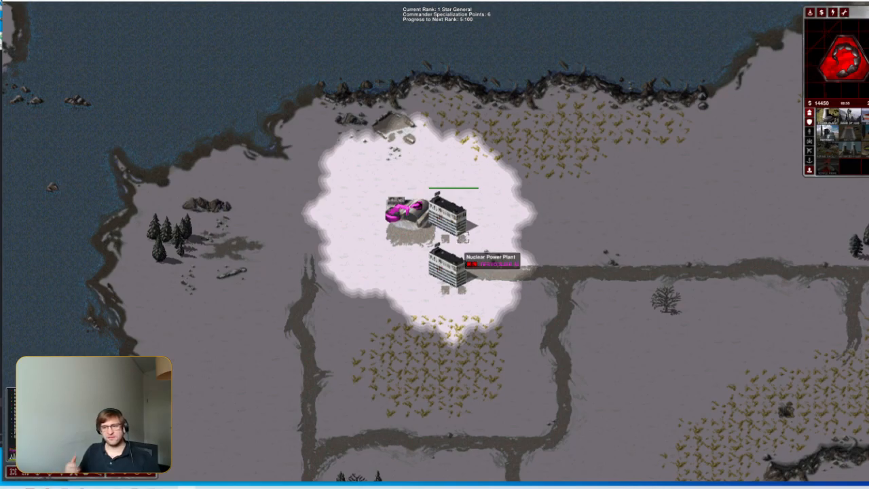
Step: Switch from the game to paint.net and close all open building images without saving the changes
{"action": "key", "text": "alt+Tab"}
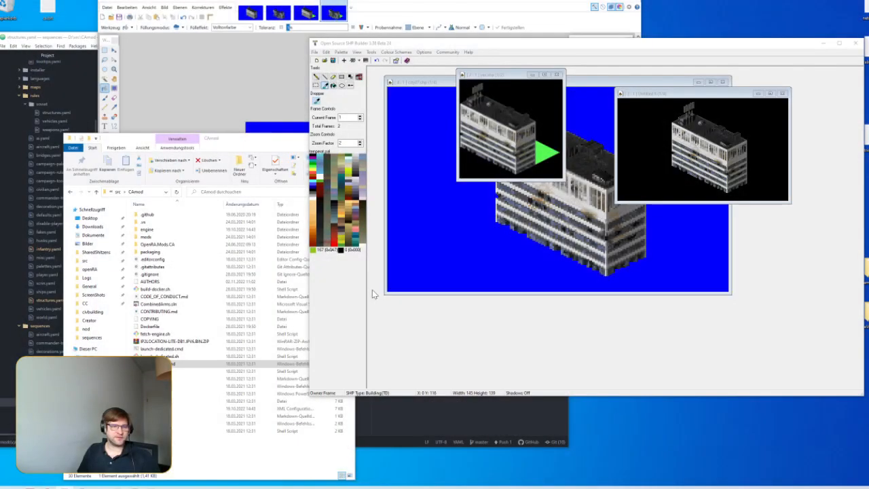
{"action": "left_click", "coordinate": [229, 95]}
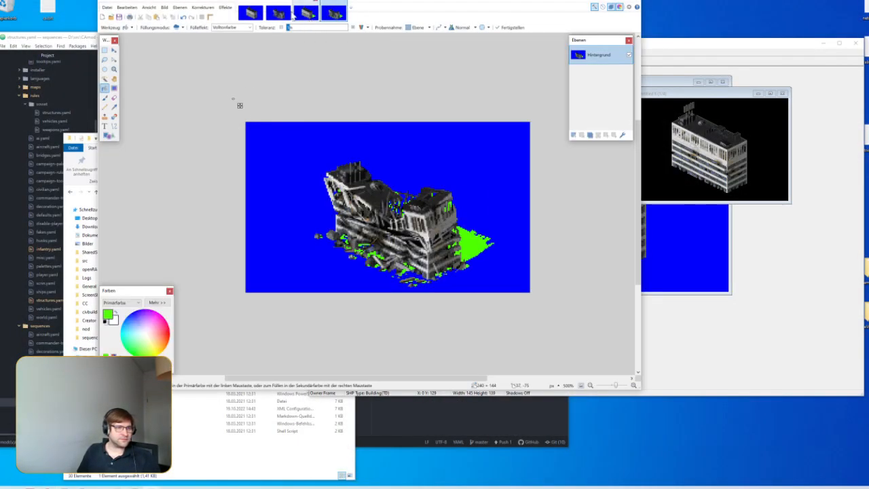
{"action": "left_click", "coordinate": [279, 13]}
{"action": "left_click", "coordinate": [299, 16]}
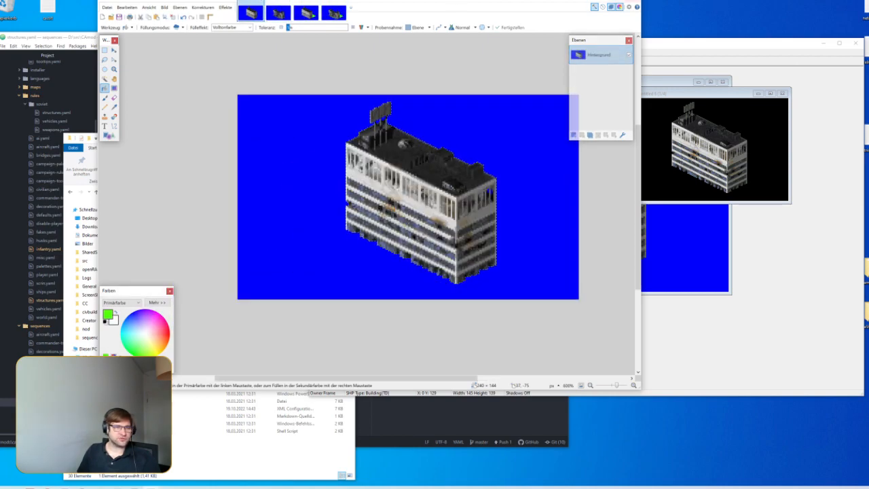
{"action": "left_click", "coordinate": [261, 2]}
{"action": "left_click", "coordinate": [262, 3]}
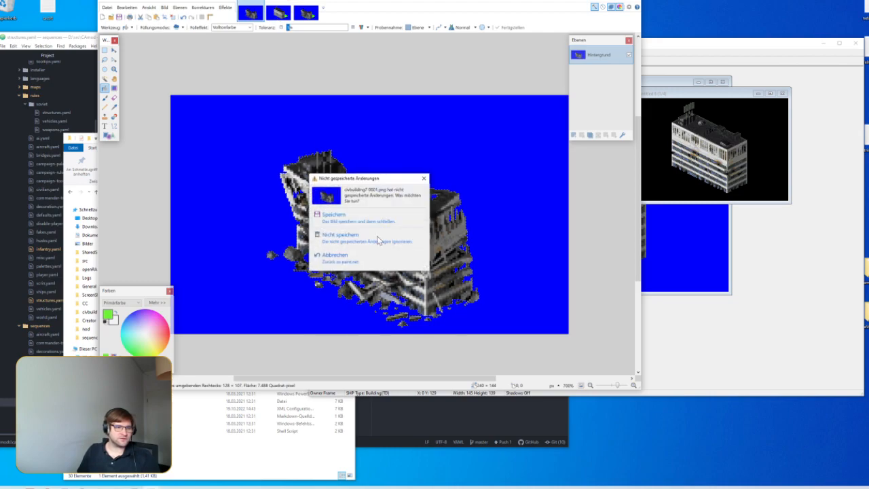
{"action": "left_click", "coordinate": [378, 239]}
{"action": "key", "text": "ctrl+w"}
{"action": "left_click", "coordinate": [355, 240]}
Step: Open the desktop's civbuilding folder in a new Explorer window and load the intact and ruined building images with green shadows into paint.net
{"action": "key", "text": "alt+Tab"}
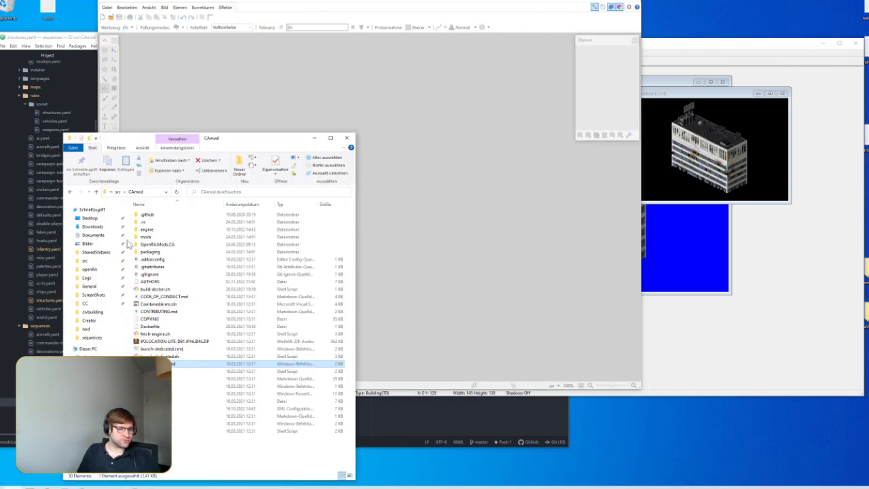
{"action": "left_click", "coordinate": [90, 218]}
{"action": "key", "text": "alt+Left"}
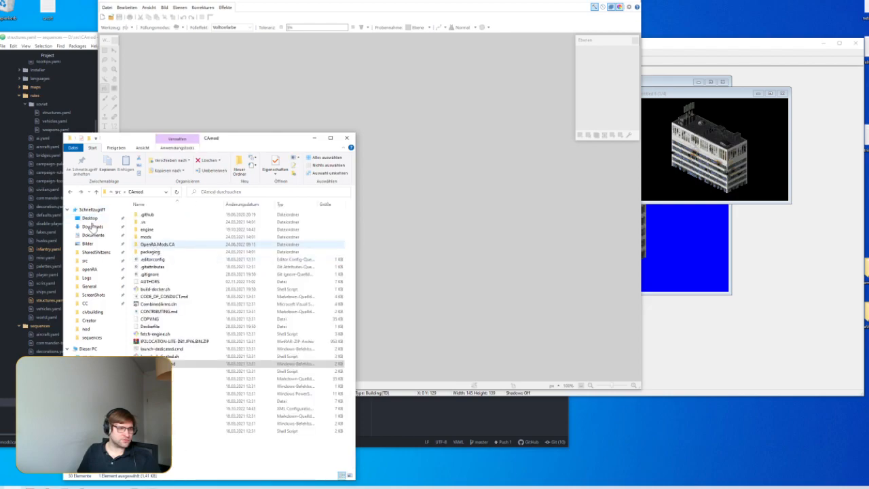
{"action": "right_click", "coordinate": [95, 218]}
{"action": "left_click", "coordinate": [126, 224]}
{"action": "left_click", "coordinate": [203, 170]}
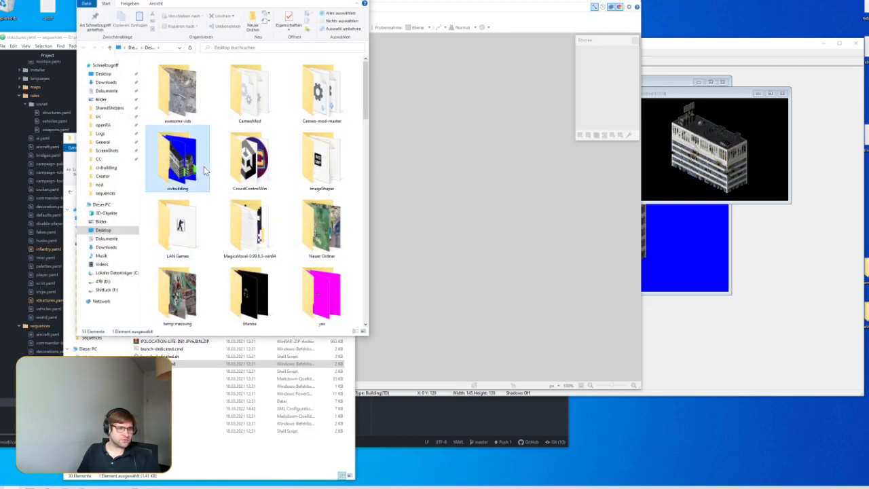
{"action": "double_click", "coordinate": [178, 163]}
{"action": "left_click", "coordinate": [188, 100]}
{"action": "mouse_move", "coordinate": [188, 100]}
{"action": "left_mouse_down"}
{"action": "mouse_move", "coordinate": [429, 136]}
{"action": "mouse_move", "coordinate": [421, 163]}
{"action": "left_mouse_up"}
{"action": "left_click", "coordinate": [376, 202]}
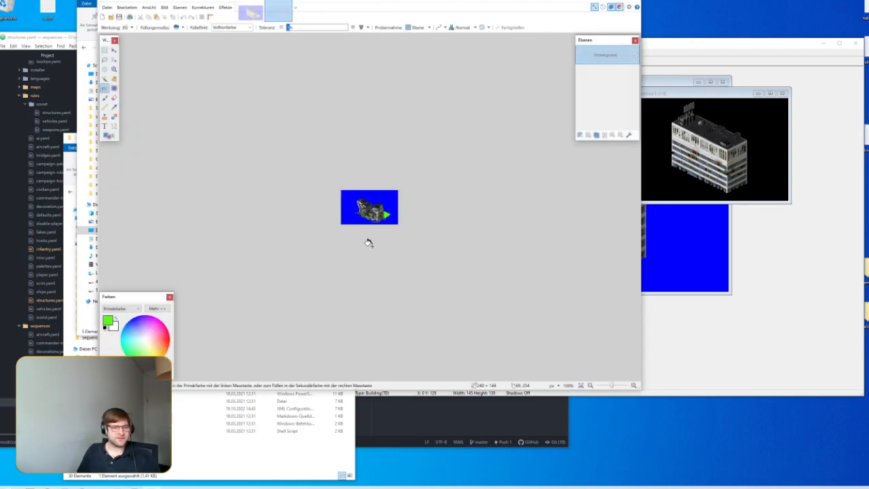
Step: Compare the building frames in SHP Builder with the ruined and intact building images in paint.net
{"action": "left_click_drag", "start_coordinate": [693, 47], "coordinate": [702, 72]}
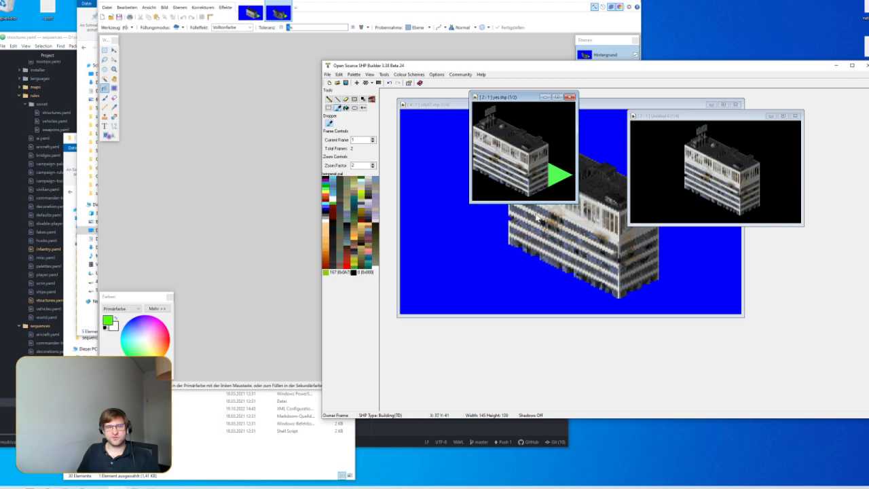
{"action": "left_click", "coordinate": [462, 14]}
{"action": "scroll", "coordinate": [353, 211], "scroll_direction": "up", "scroll_amount": 5}
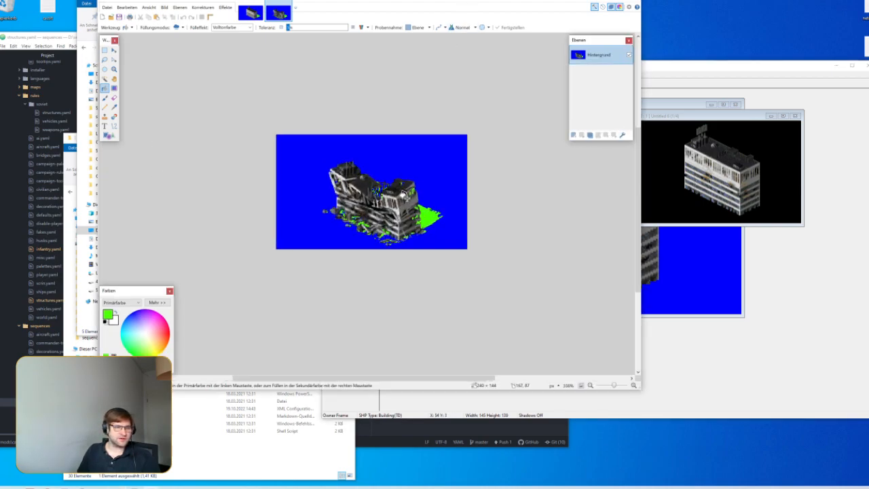
{"action": "scroll", "coordinate": [306, 190], "scroll_direction": "up", "scroll_amount": 3}
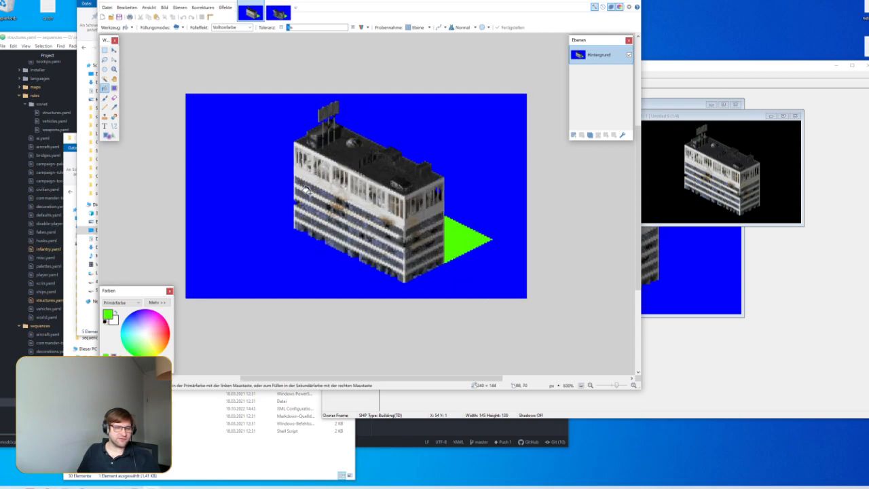
{"action": "left_click_drag", "start_coordinate": [323, 378], "coordinate": [317, 378]}
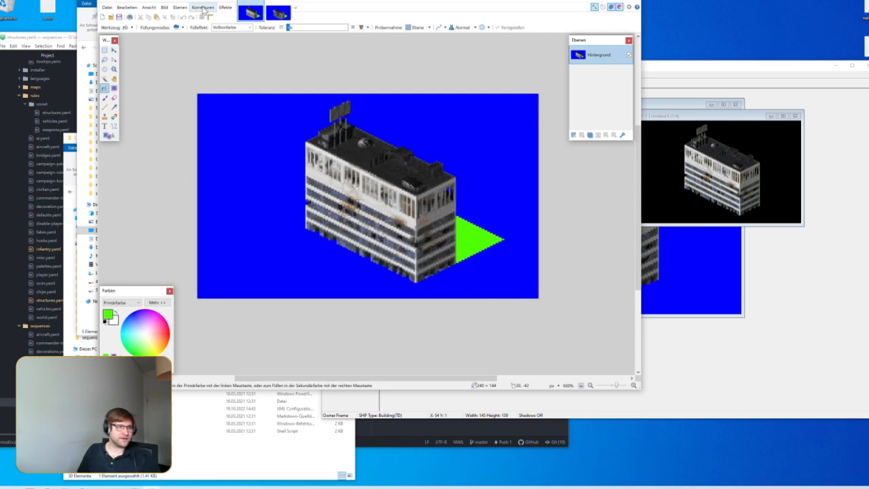
{"action": "key", "text": "ctrl+r"}
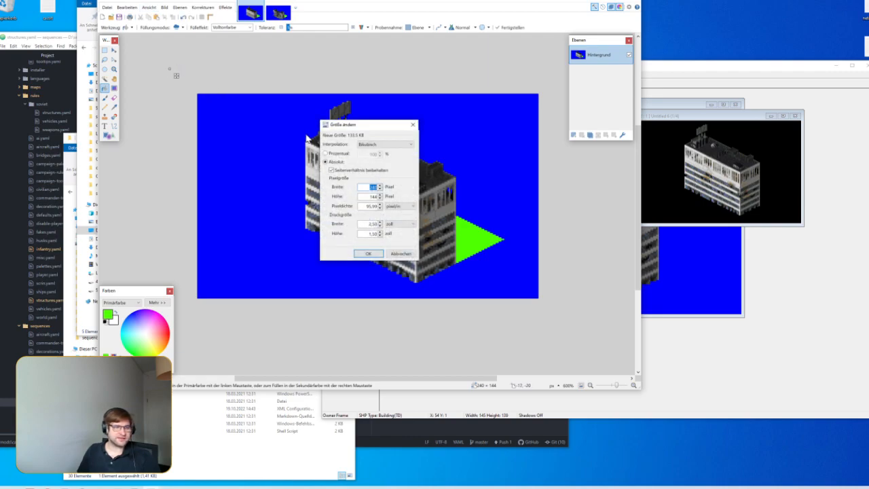
{"action": "key", "text": "Escape"}
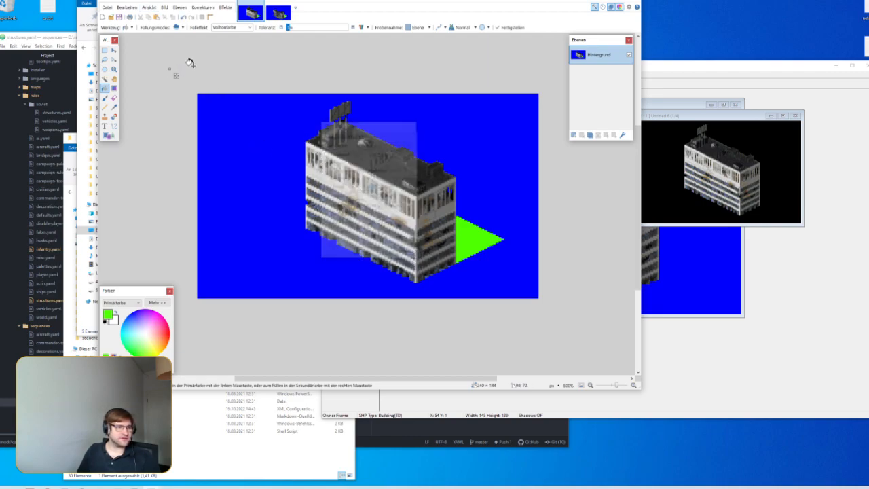
{"action": "left_click", "coordinate": [133, 8]}
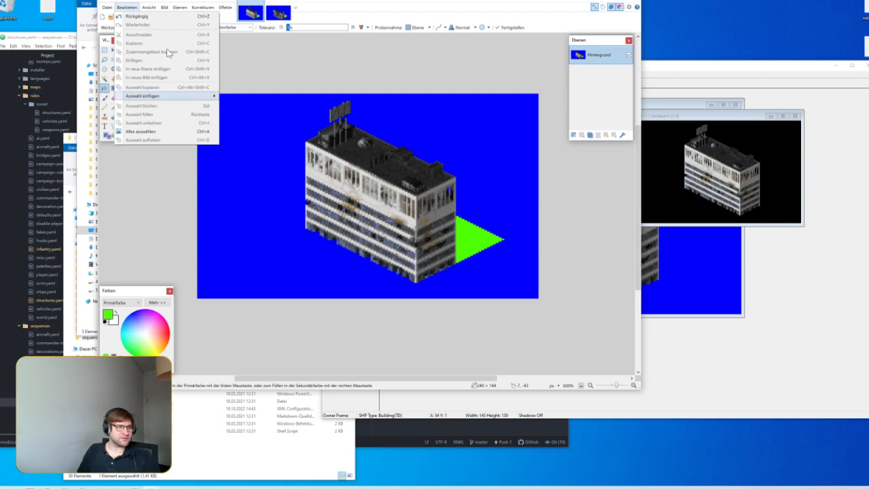
{"action": "left_click", "coordinate": [152, 10]}
{"action": "left_click", "coordinate": [107, 7]}
{"action": "left_click", "coordinate": [106, 6]}
{"action": "left_click", "coordinate": [149, 7]}
Step: Start resizing the intact building image by percentage, with the scale set to 50 %
{"action": "left_click", "coordinate": [165, 8]}
{"action": "left_click", "coordinate": [164, 8]}
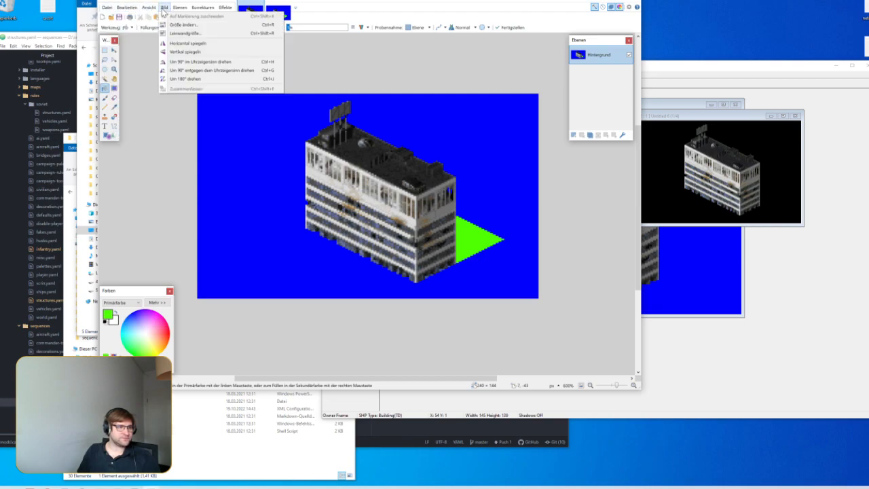
{"action": "left_click", "coordinate": [178, 26]}
{"action": "left_click_drag", "start_coordinate": [367, 136], "coordinate": [547, 156]}
{"action": "left_click", "coordinate": [520, 174]}
{"action": "type", "text": "50"}
{"action": "left_click", "coordinate": [515, 183]}
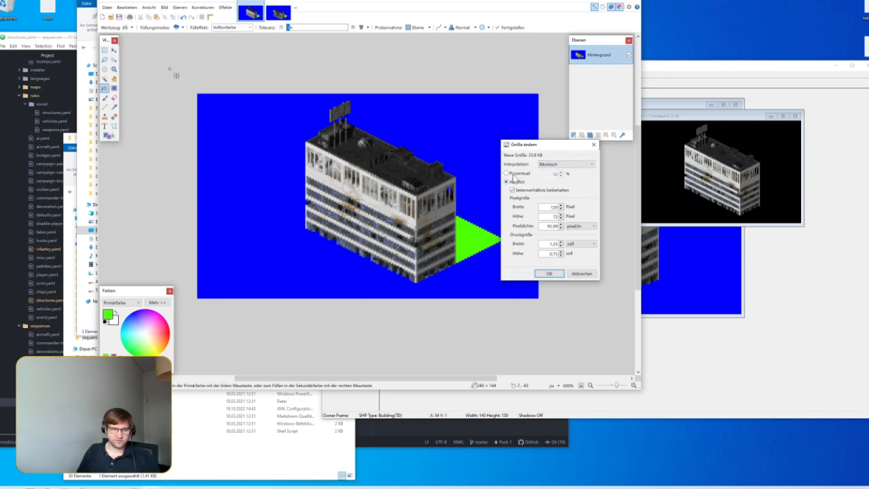
{"action": "left_click", "coordinate": [514, 175]}
Step: Choose Best Quality (Beste Qualität) interpolation and apply the 50 % resize to the intact building image
{"action": "left_click", "coordinate": [563, 165]}
{"action": "left_click", "coordinate": [563, 165]}
{"action": "left_click", "coordinate": [563, 165]}
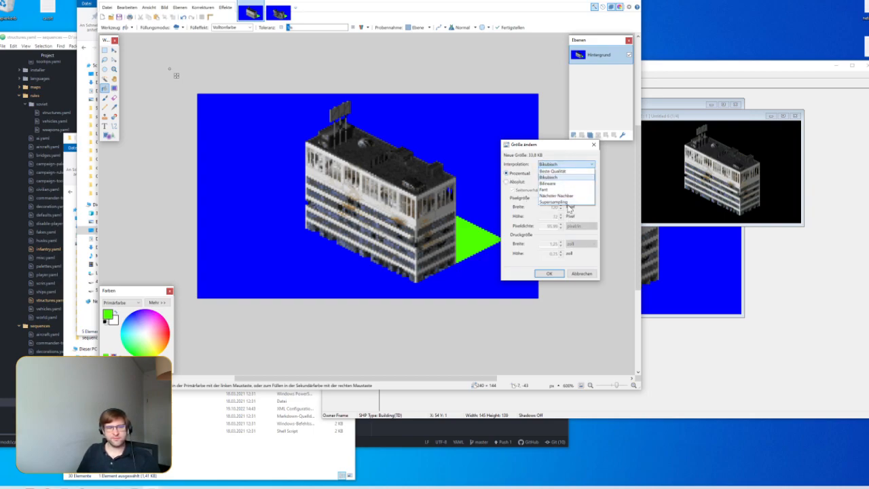
{"action": "left_click", "coordinate": [543, 176]}
{"action": "left_click_drag", "start_coordinate": [550, 150], "coordinate": [578, 153]}
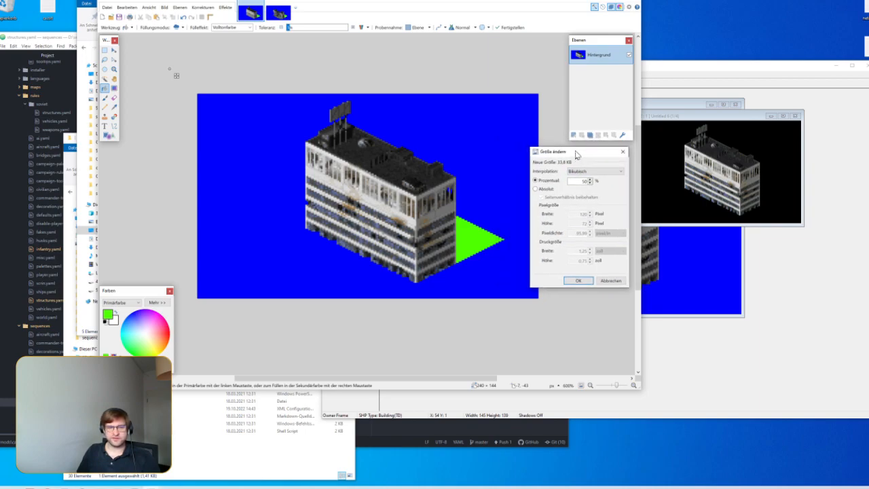
{"action": "left_click", "coordinate": [588, 168]}
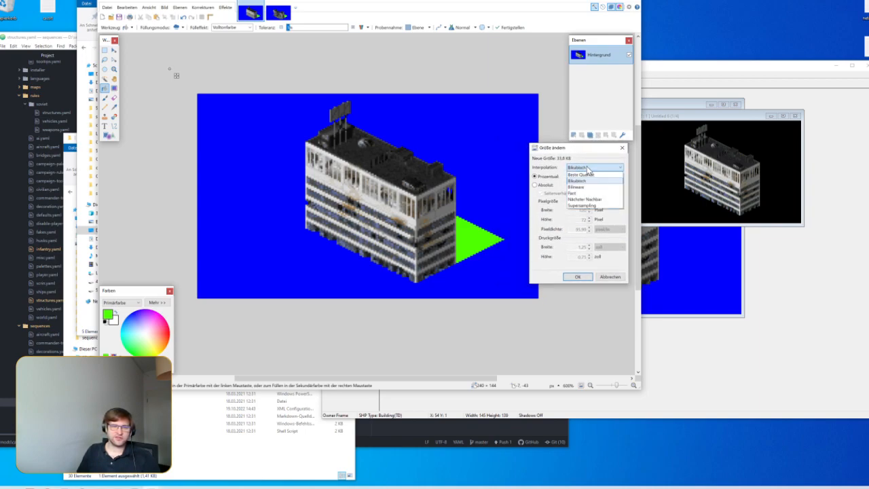
{"action": "left_click", "coordinate": [582, 175]}
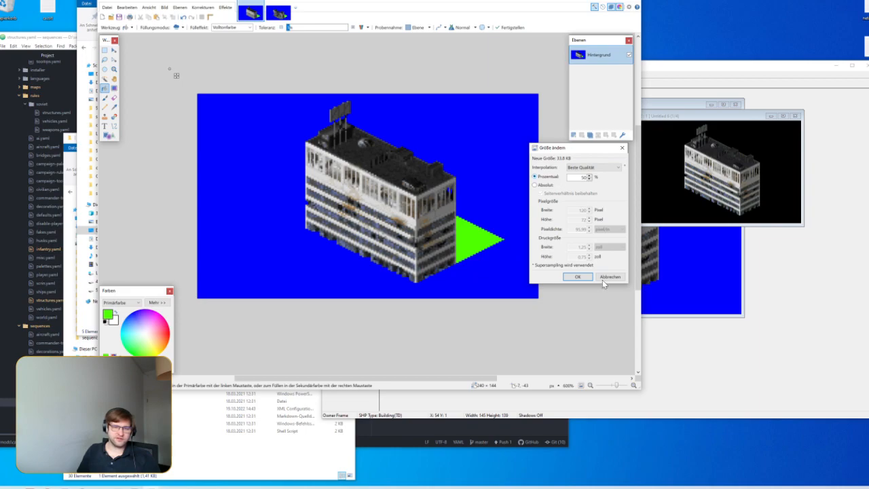
{"action": "left_click", "coordinate": [578, 277]}
Step: Examine the pixel detail of the reduced building image and undo the Best Quality resize
{"action": "scroll", "coordinate": [315, 156], "scroll_direction": "up", "scroll_amount": 4}
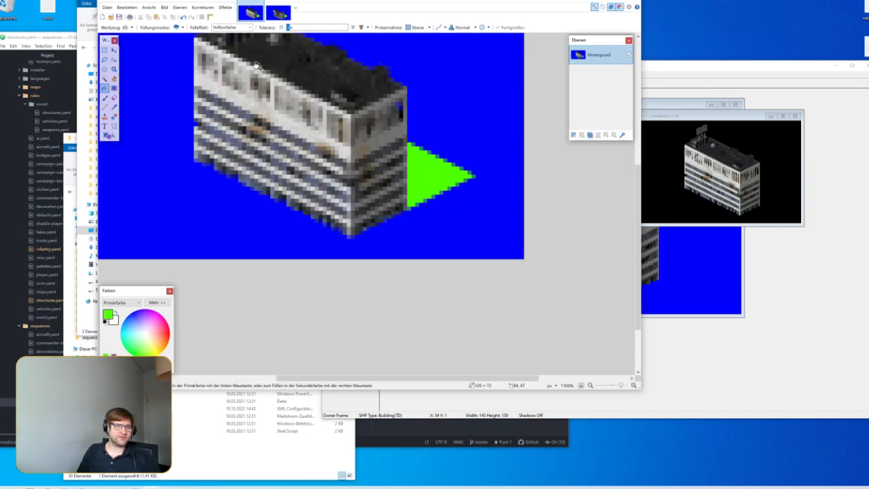
{"action": "scroll", "coordinate": [315, 156], "scroll_direction": "down", "scroll_amount": 4}
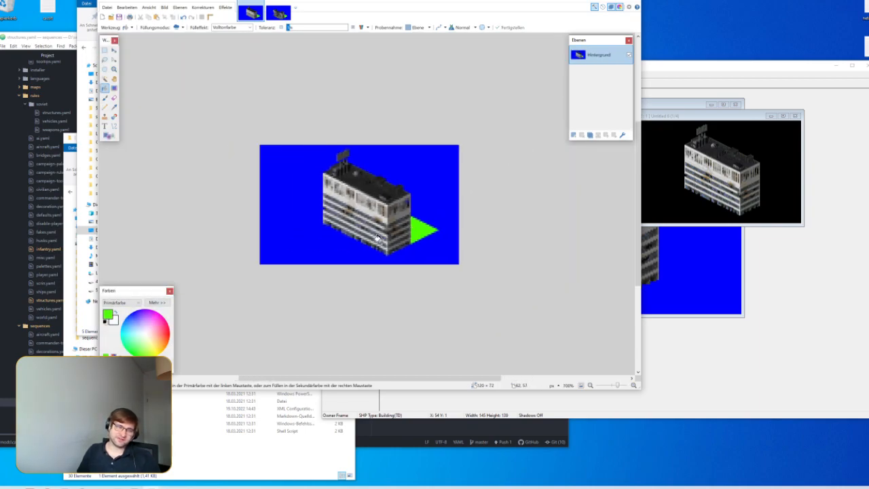
{"action": "scroll", "coordinate": [309, 211], "scroll_direction": "up", "scroll_amount": 3}
{"action": "scroll", "coordinate": [309, 211], "scroll_direction": "up", "scroll_amount": 1}
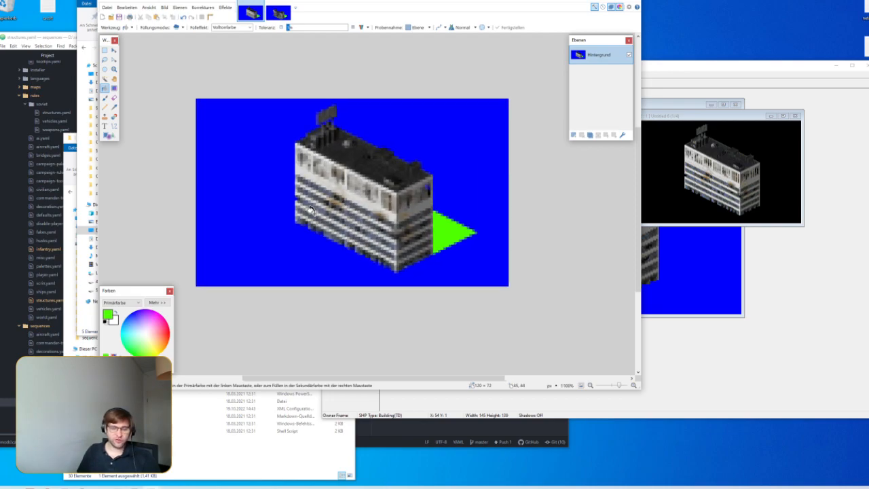
{"action": "key", "text": "ctrl+r"}
{"action": "left_click", "coordinate": [403, 246]}
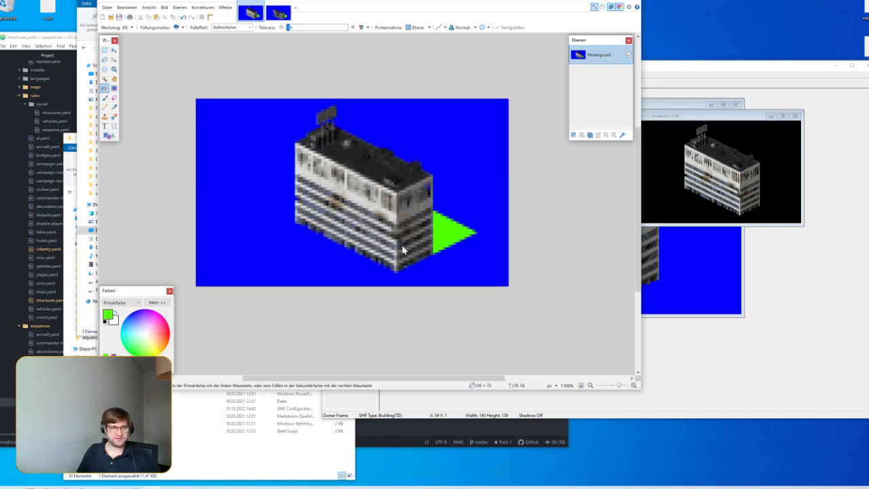
{"action": "scroll", "coordinate": [428, 244], "scroll_direction": "down", "scroll_amount": 6}
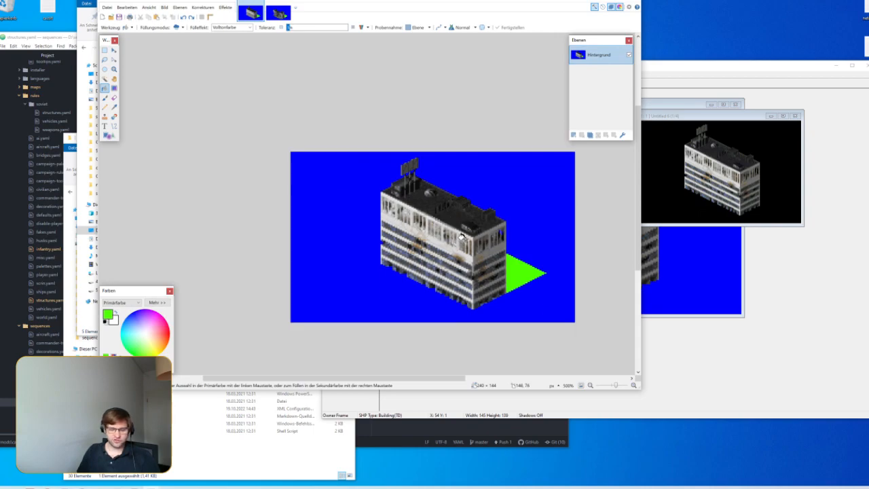
{"action": "key", "text": "ctrl+r"}
{"action": "left_click_drag", "start_coordinate": [367, 122], "coordinate": [273, 76]}
{"action": "left_click", "coordinate": [288, 98]}
{"action": "left_click", "coordinate": [294, 111]}
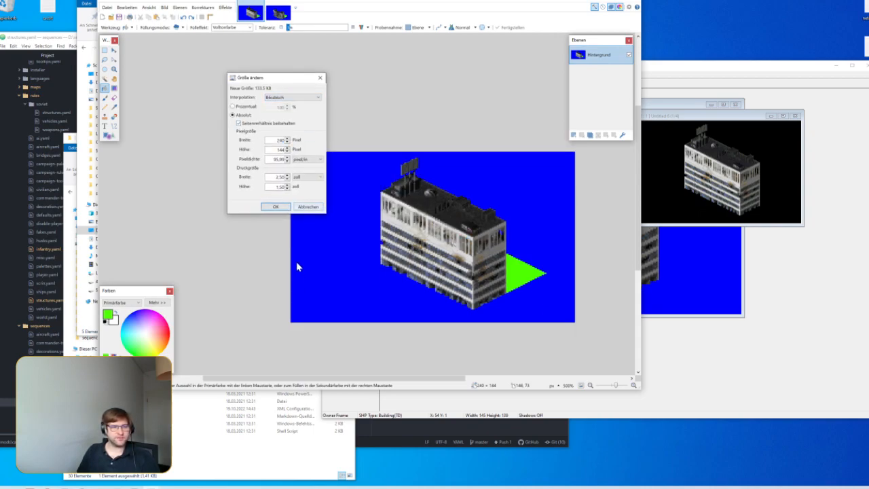
{"action": "left_click", "coordinate": [275, 207]}
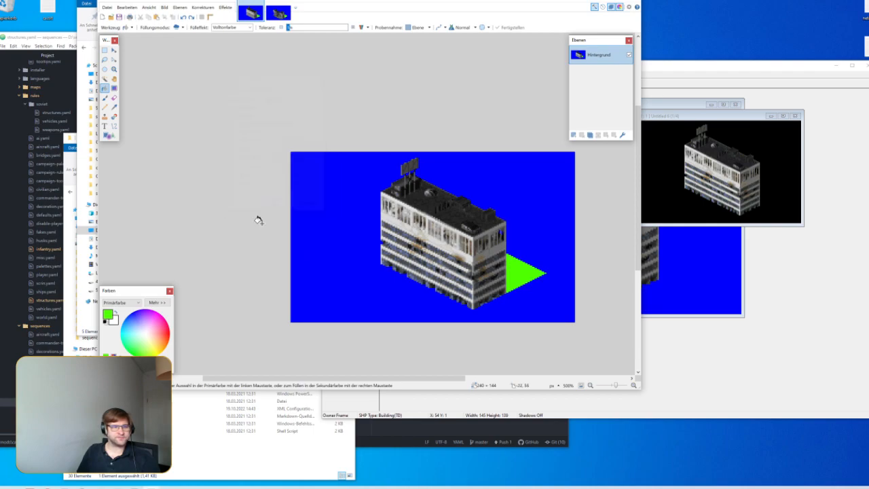
{"action": "key", "text": "ctrl+shift+r"}
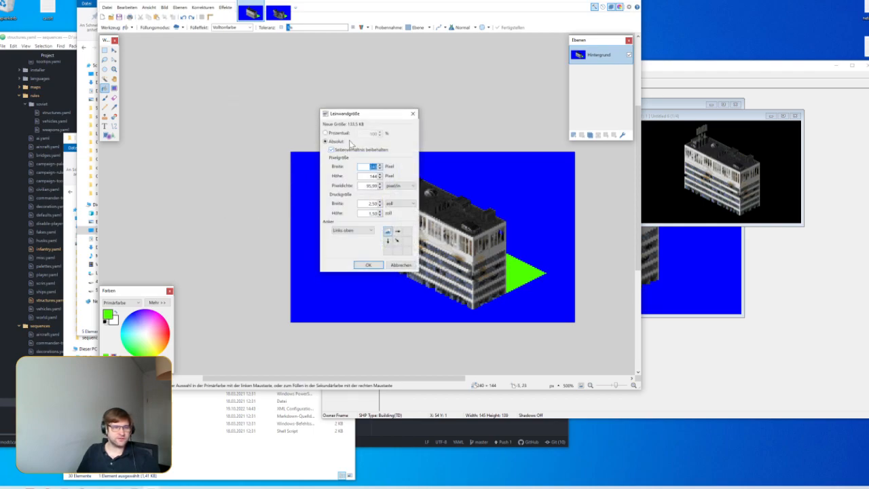
{"action": "left_click", "coordinate": [348, 134]}
{"action": "key", "text": "Escape"}
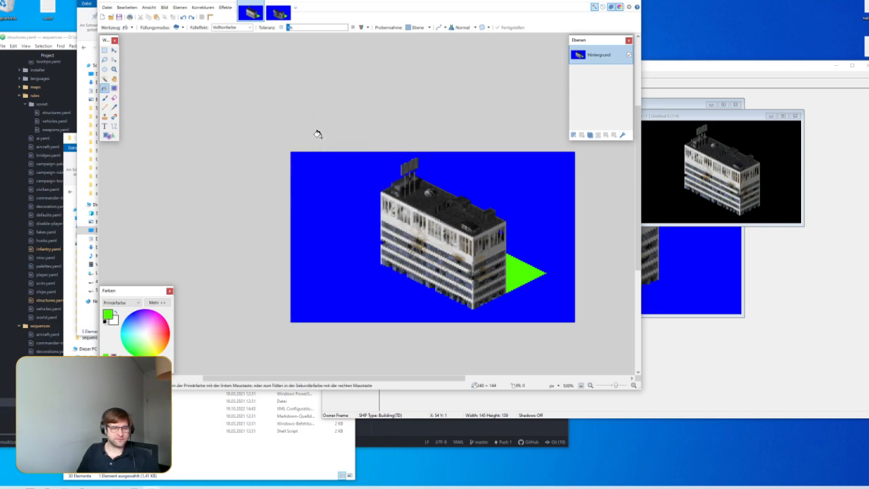
Step: Try the 50 % resize of the intact building image once more, examine the result, and undo it
{"action": "key", "text": "ctrl+r"}
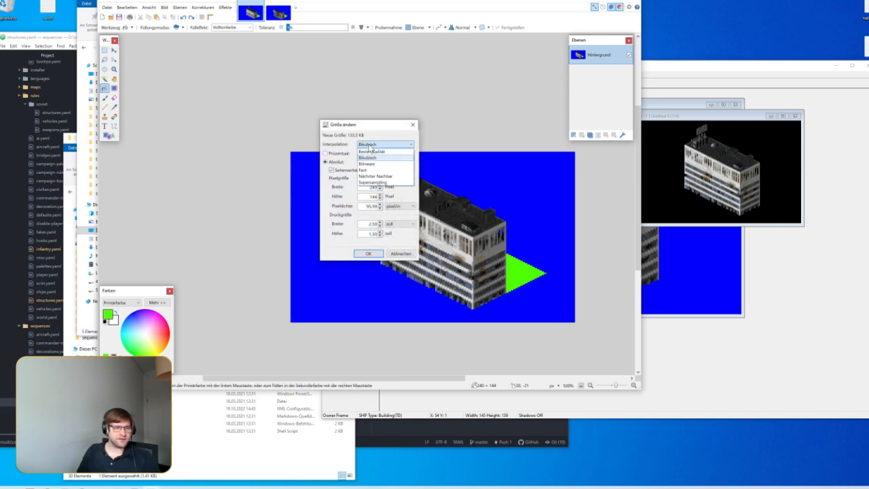
{"action": "left_click", "coordinate": [338, 156]}
{"action": "type", "text": "50"}
{"action": "left_click", "coordinate": [368, 253]}
{"action": "scroll", "coordinate": [301, 210], "scroll_direction": "up", "scroll_amount": 5}
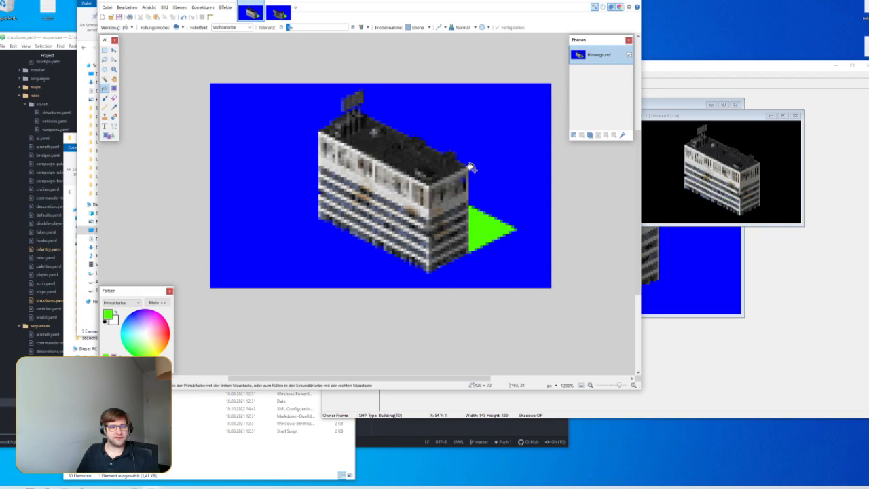
{"action": "scroll", "coordinate": [460, 236], "scroll_direction": "up", "scroll_amount": 3}
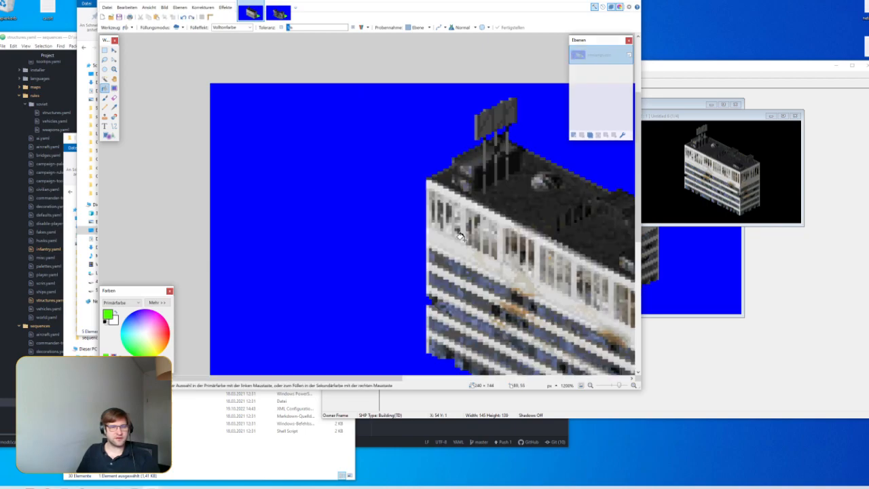
{"action": "scroll", "coordinate": [451, 236], "scroll_direction": "down", "scroll_amount": 2}
{"action": "scroll", "coordinate": [451, 235], "scroll_direction": "down", "scroll_amount": 4}
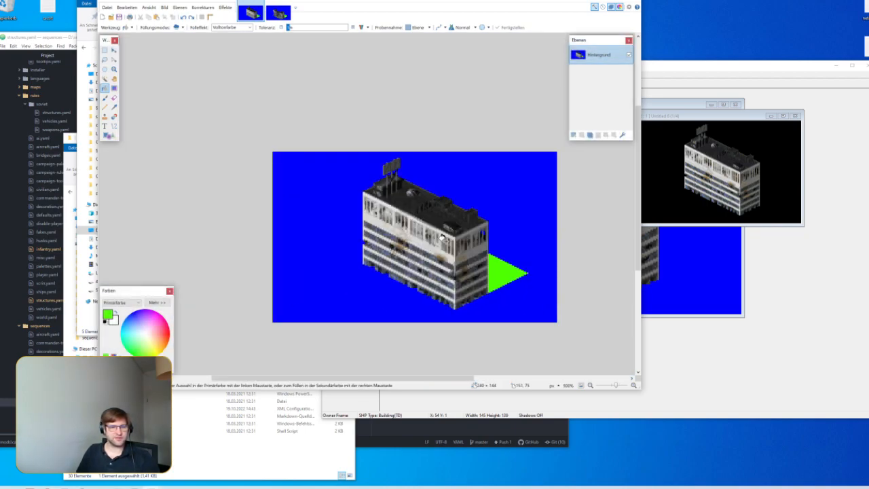
Step: Close both old building images without saving them, and close the original city07.shp in SHP Builder
{"action": "left_click", "coordinate": [254, 456]}
{"action": "left_click", "coordinate": [776, 286]}
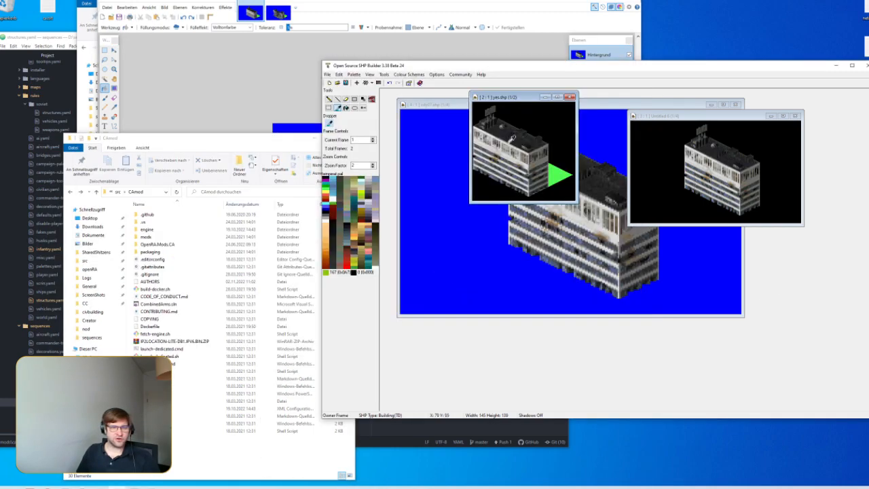
{"action": "left_click_drag", "start_coordinate": [501, 98], "coordinate": [533, 137]}
{"action": "left_click", "coordinate": [265, 22]}
{"action": "key", "text": "ctrl+w"}
{"action": "left_click", "coordinate": [358, 236]}
{"action": "key", "text": "ctrl+w"}
{"action": "left_click", "coordinate": [699, 308]}
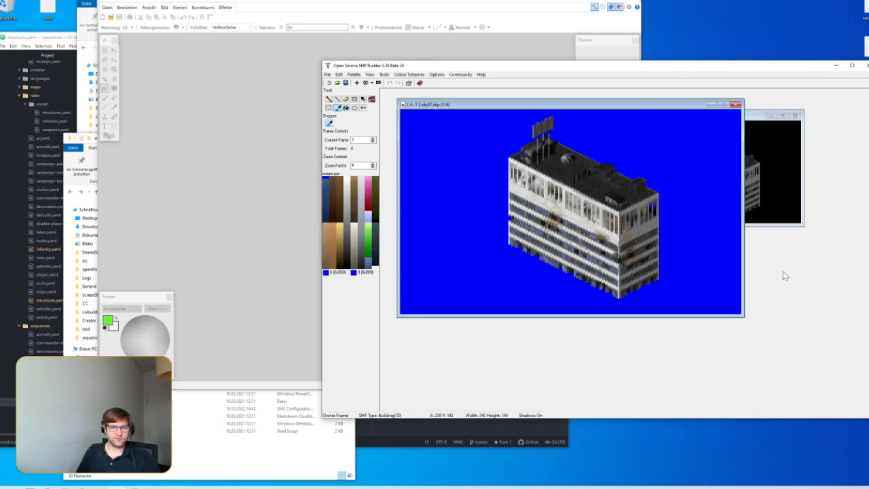
{"action": "left_click", "coordinate": [736, 104]}
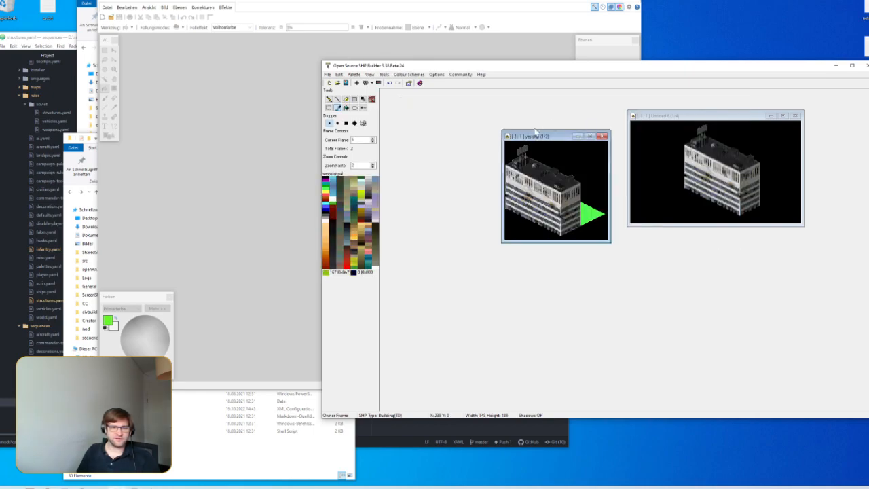
Step: Export the frames of yes.shp as PNG images named civbuilding7.png in the civbuilding folder, overwriting the existing files
{"action": "left_click", "coordinate": [326, 74]}
{"action": "mouse_move", "coordinate": [353, 165]}
{"action": "left_click", "coordinate": [407, 166]}
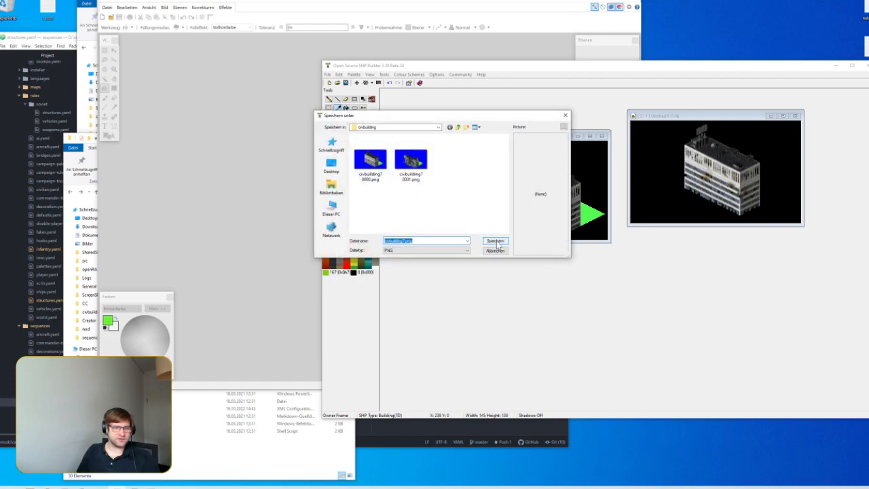
{"action": "left_click", "coordinate": [497, 242]}
{"action": "left_click", "coordinate": [445, 264]}
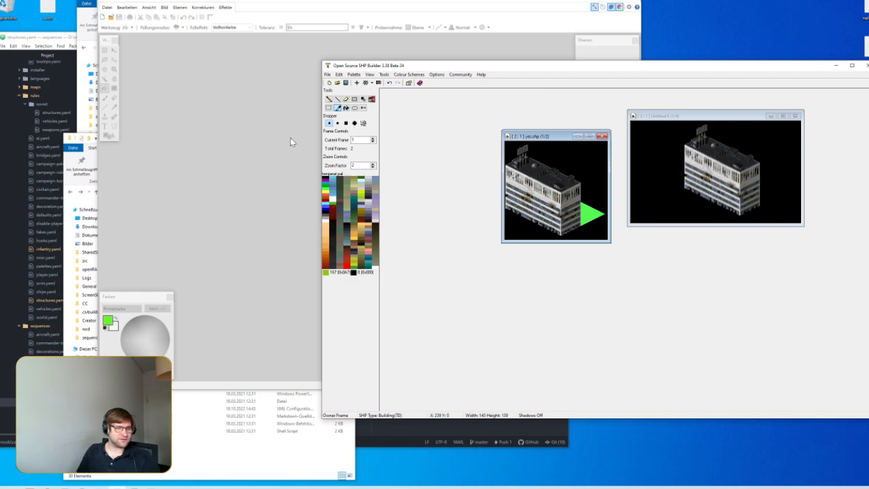
Step: Open the exported civbuilding7 0000.png and civbuilding7 0001.png together in Paint.NET
{"action": "key", "text": "alt+Tab"}
{"action": "key", "text": "alt+Tab"}
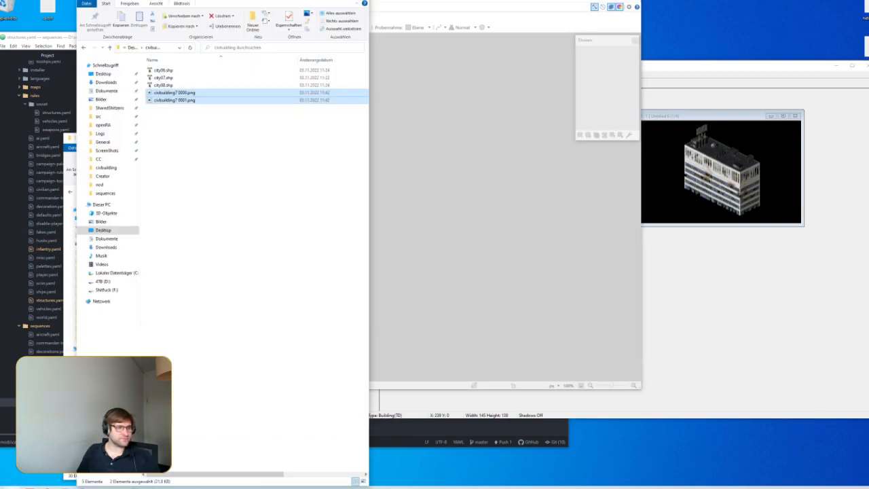
{"action": "mouse_move", "coordinate": [227, 133]}
{"action": "left_mouse_down"}
{"action": "mouse_move", "coordinate": [207, 97]}
{"action": "mouse_move", "coordinate": [481, 190]}
{"action": "left_mouse_up"}
{"action": "left_click", "coordinate": [379, 207]}
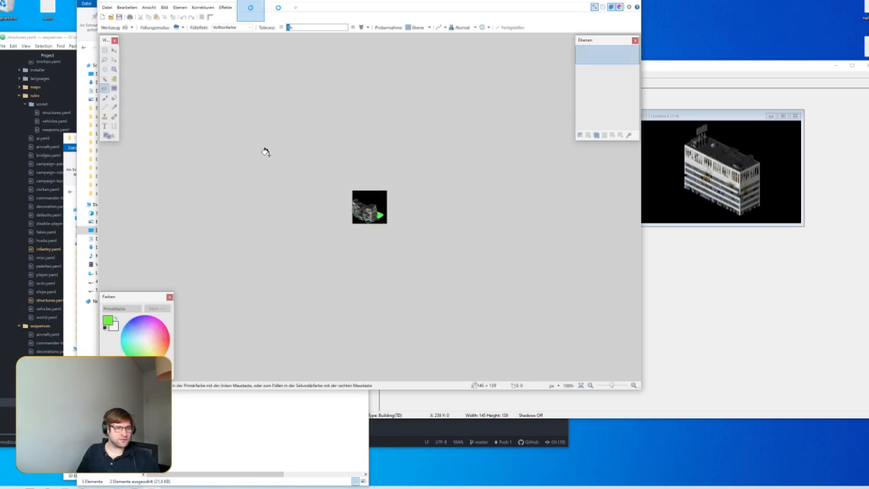
{"action": "scroll", "coordinate": [360, 214], "scroll_direction": "up", "scroll_amount": 5}
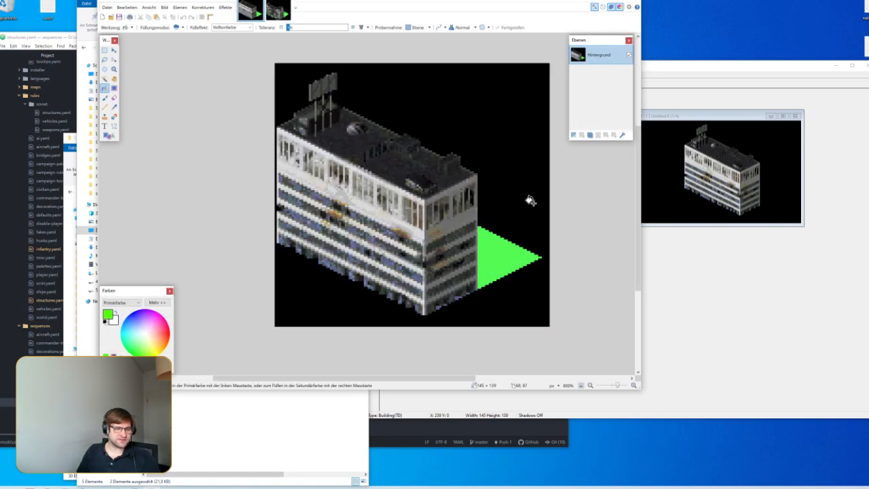
{"action": "scroll", "coordinate": [572, 256], "scroll_direction": "down", "scroll_amount": 3}
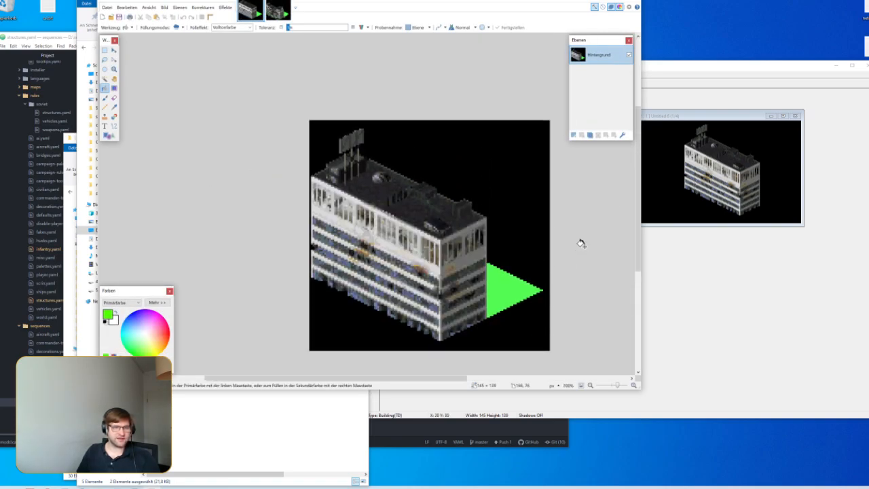
Step: Start resizing the intact building image by percentage, with the scale at 66 % and Bicubic (Bikubisch) interpolation
{"action": "key", "text": "ctrl+r"}
{"action": "left_click_drag", "start_coordinate": [363, 117], "coordinate": [252, 107]}
{"action": "left_click", "coordinate": [230, 140]}
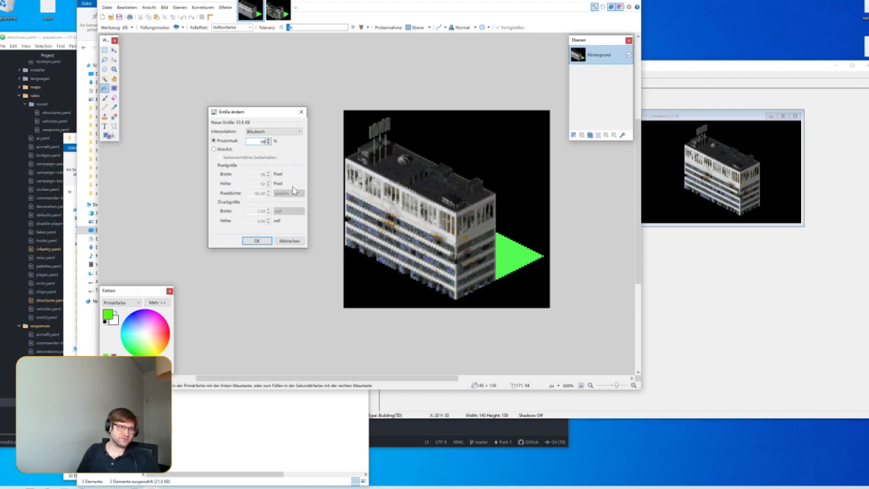
{"action": "left_click", "coordinate": [292, 132]}
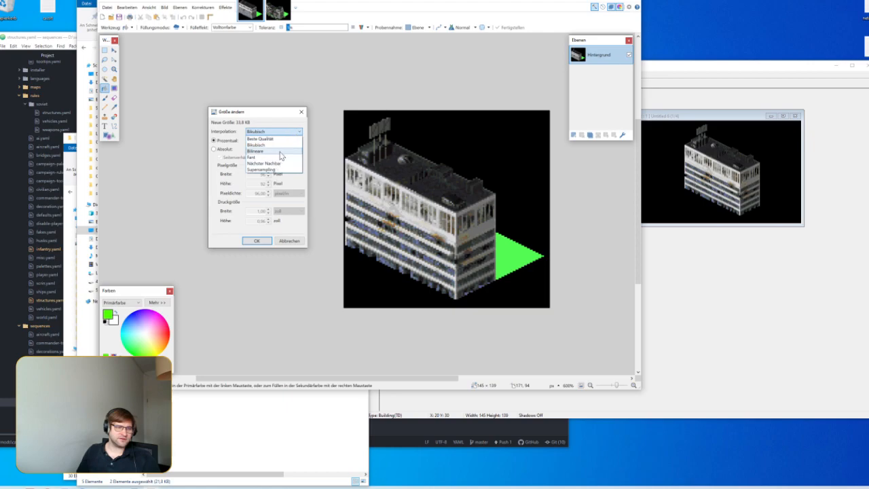
{"action": "left_click", "coordinate": [282, 151]}
{"action": "left_click", "coordinate": [290, 132]}
{"action": "left_click", "coordinate": [281, 151]}
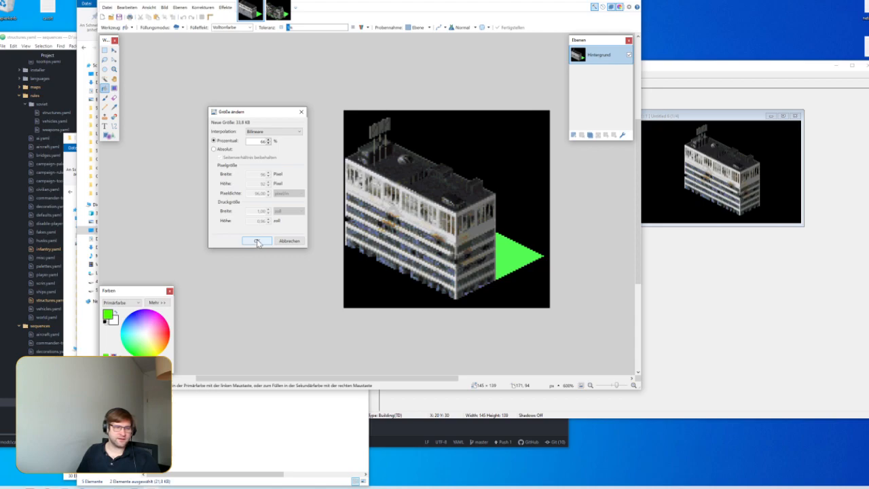
{"action": "left_click", "coordinate": [272, 132]}
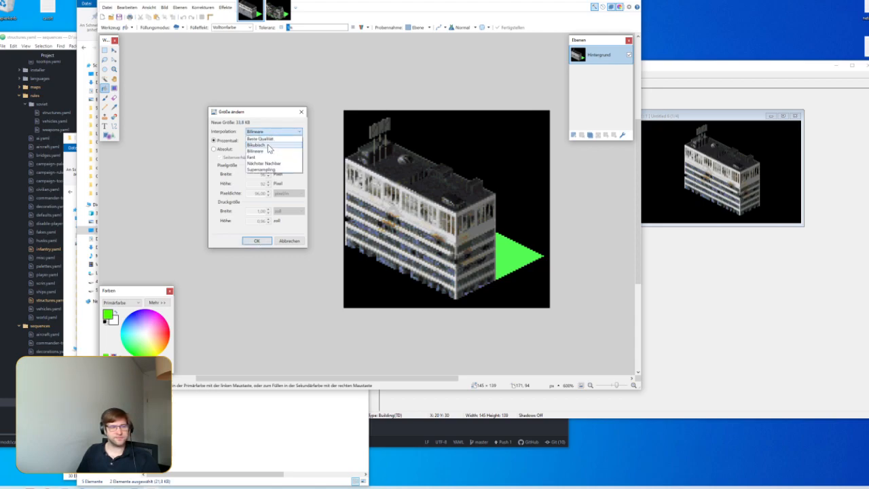
{"action": "left_click", "coordinate": [269, 145]}
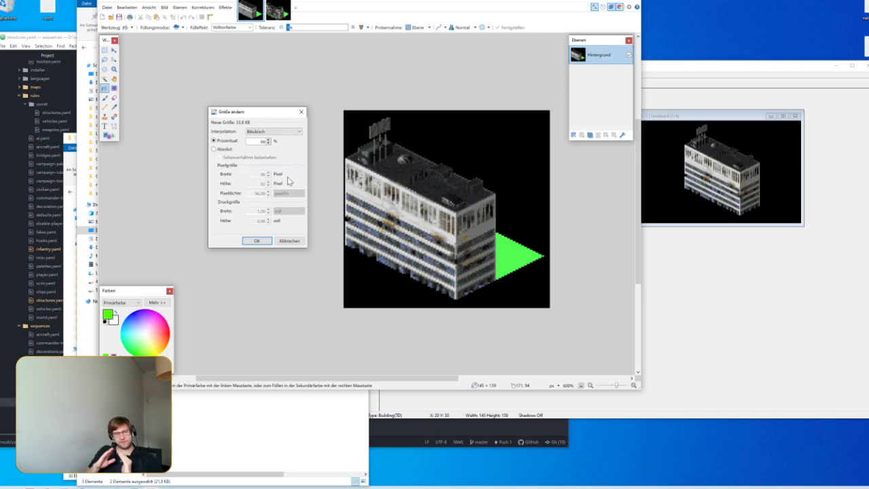
Step: Try the 66 % resize of the intact building image with Bilinear interpolation, then undo it
{"action": "left_click", "coordinate": [292, 131]}
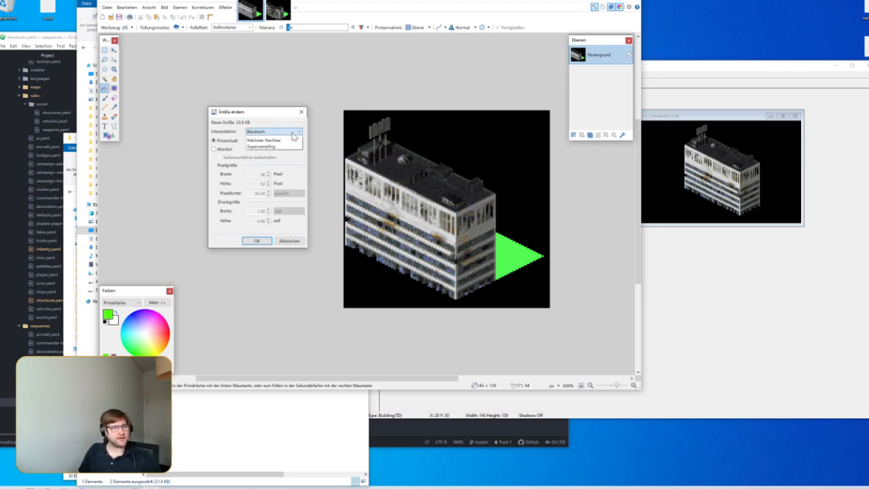
{"action": "left_click", "coordinate": [270, 153]}
{"action": "left_click", "coordinate": [253, 242]}
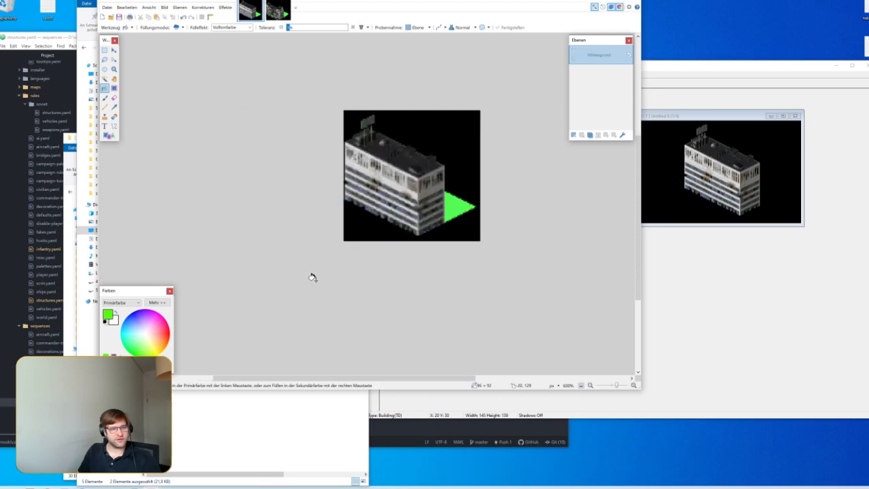
{"action": "scroll", "coordinate": [405, 180], "scroll_direction": "up", "scroll_amount": 4}
{"action": "scroll", "coordinate": [405, 180], "scroll_direction": "down", "scroll_amount": 2}
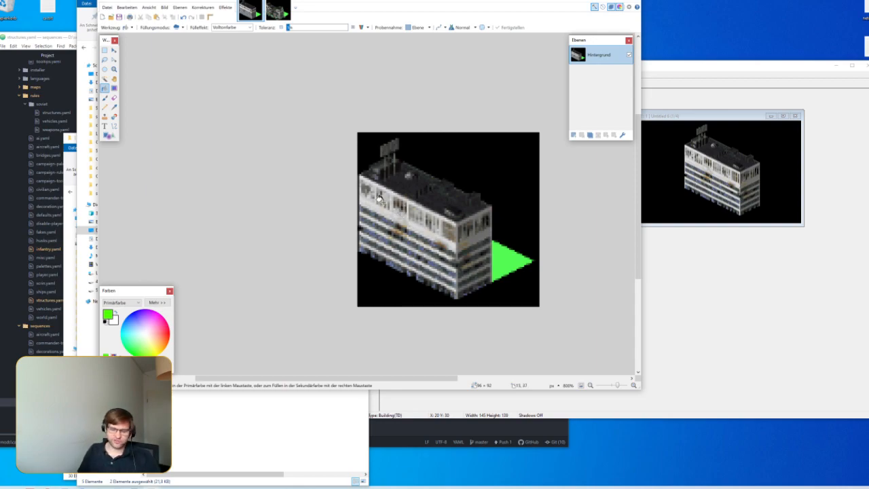
{"action": "key", "text": "ctrl+z"}
Step: Resize the intact building image to 66 % with Nearest Neighbor (Nächster Nachbar) interpolation
{"action": "scroll", "coordinate": [377, 203], "scroll_direction": "down", "scroll_amount": 3}
{"action": "scroll", "coordinate": [377, 207], "scroll_direction": "right", "scroll_amount": 3}
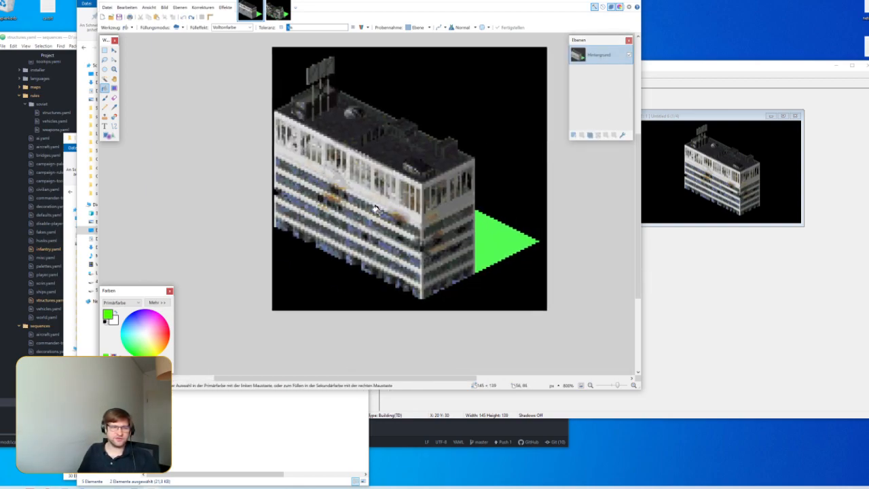
{"action": "scroll", "coordinate": [375, 208], "scroll_direction": "right", "scroll_amount": 2}
{"action": "scroll", "coordinate": [379, 215], "scroll_direction": "up", "scroll_amount": 2}
{"action": "key", "text": "ctrl+r"}
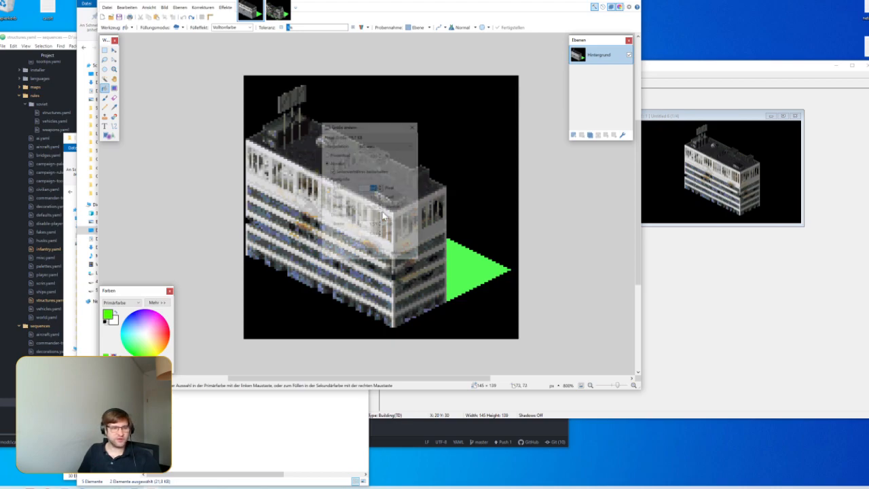
{"action": "left_click", "coordinate": [401, 145]}
{"action": "left_click", "coordinate": [380, 176]}
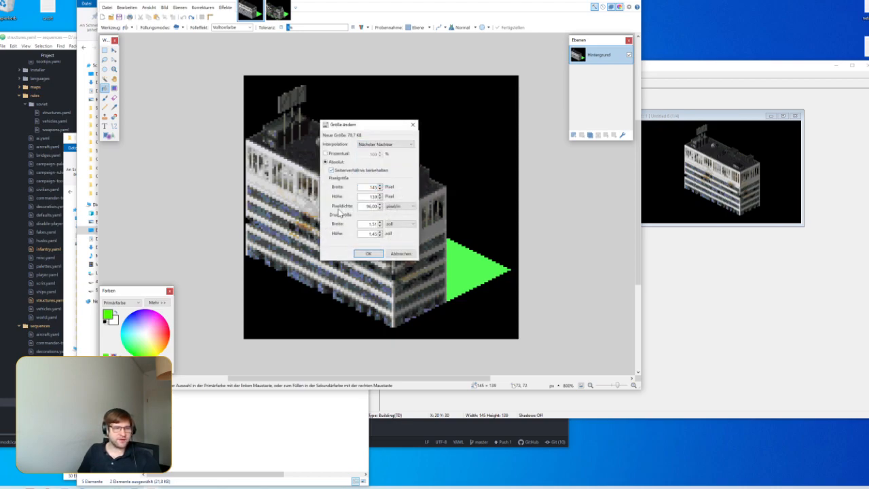
{"action": "left_click", "coordinate": [326, 153]}
{"action": "type", "text": "66"}
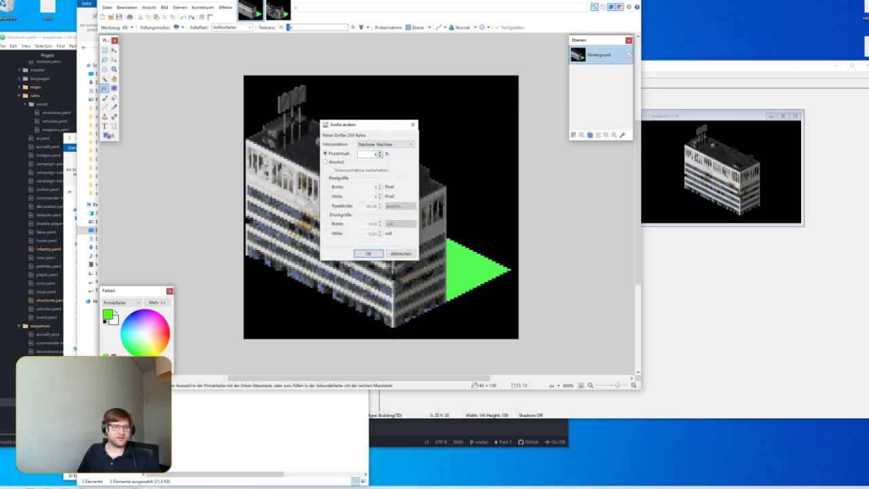
{"action": "left_click", "coordinate": [363, 255]}
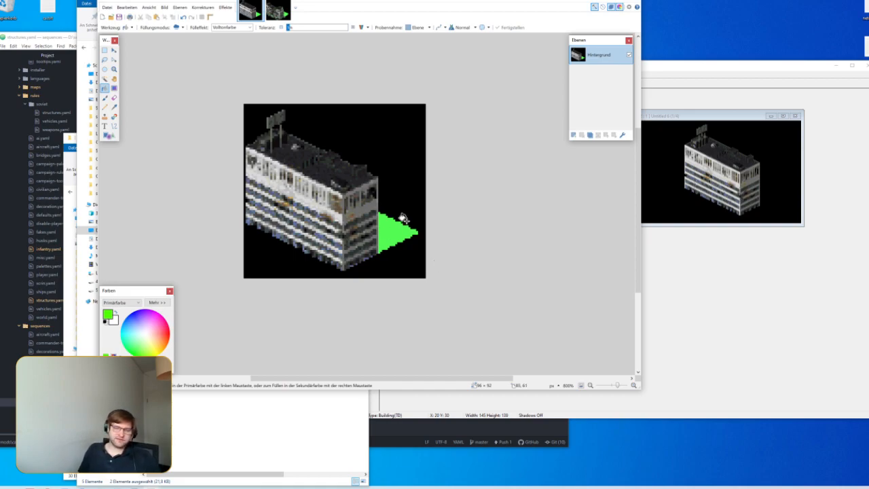
{"action": "key", "text": "ctrl+r"}
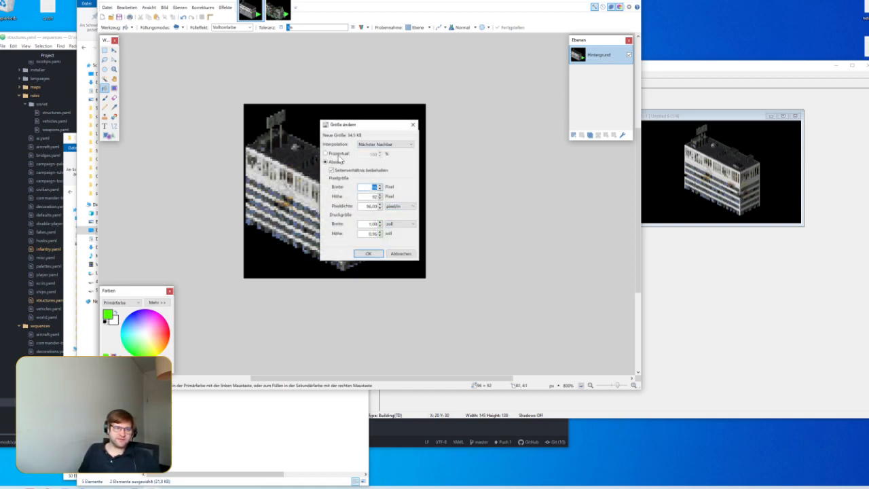
{"action": "left_click", "coordinate": [384, 145]}
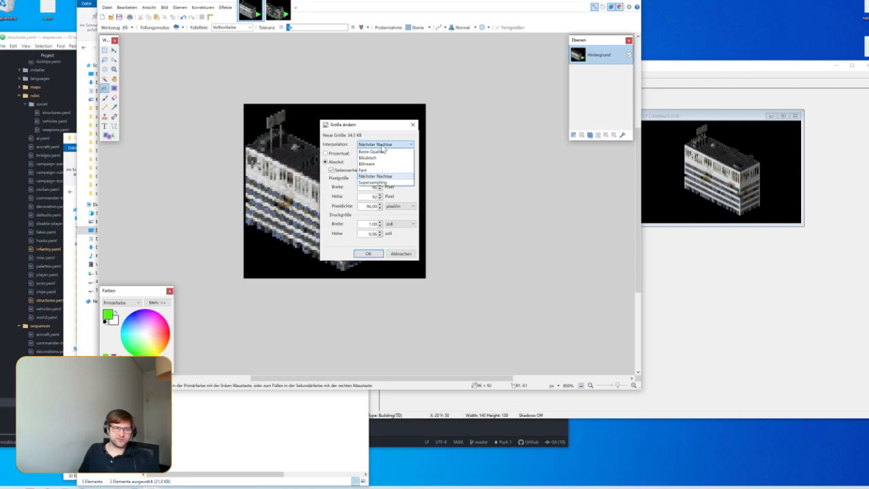
{"action": "left_click", "coordinate": [389, 182]}
{"action": "left_click", "coordinate": [407, 254]}
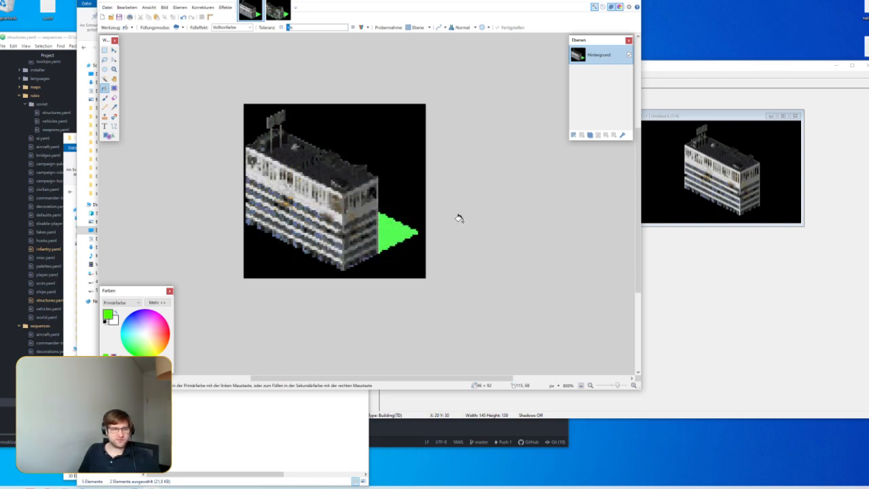
Step: Undo the Nearest Neighbor resize and reduce the intact building image to 50 % with Supersampling interpolation
{"action": "key", "text": "ctrl+z"}
{"action": "key", "text": "ctrl+r"}
{"action": "left_click", "coordinate": [385, 144]}
{"action": "left_click", "coordinate": [392, 182]}
{"action": "left_click", "coordinate": [325, 154]}
{"action": "double_click", "coordinate": [359, 155]}
{"action": "type", "text": "50"}
{"action": "left_click", "coordinate": [372, 257]}
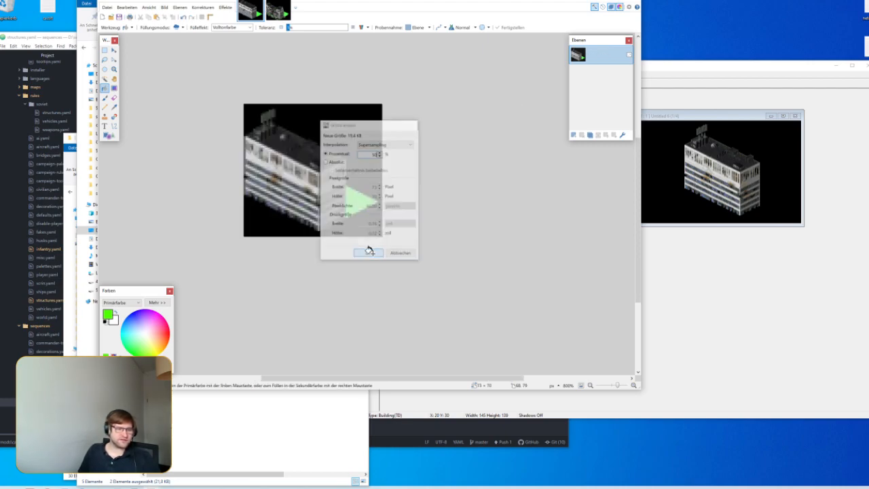
Step: Examine the pixel detail of the supersampled building image and undo the Supersampling resize
{"action": "scroll", "coordinate": [235, 139], "scroll_direction": "up", "scroll_amount": 2}
{"action": "scroll", "coordinate": [238, 153], "scroll_direction": "up", "scroll_amount": 1}
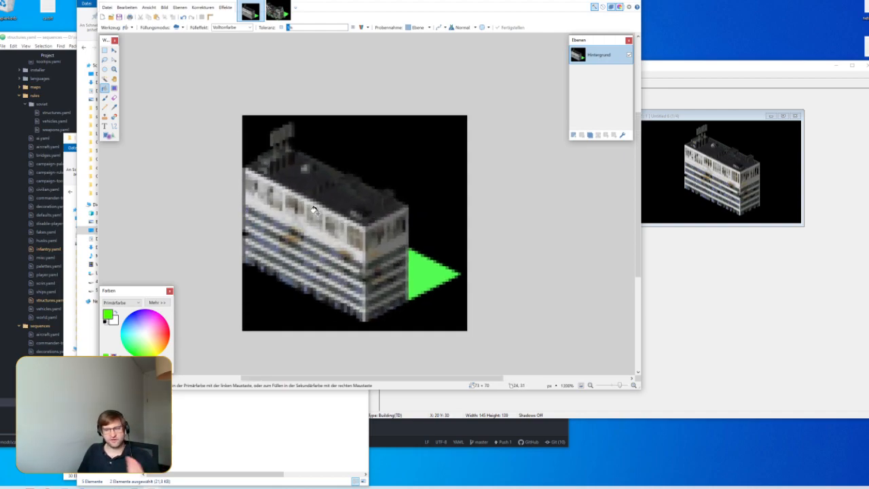
{"action": "key", "text": "ctrl+z"}
Step: Resize both the intact and the destroyed building images to 50 % with Bicubic (Bikubisch) interpolation
{"action": "scroll", "coordinate": [315, 210], "scroll_direction": "down", "scroll_amount": 1}
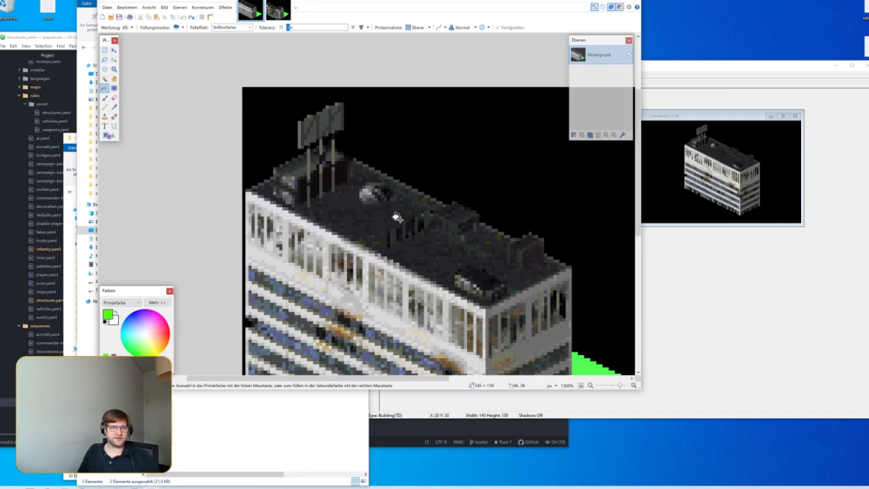
{"action": "scroll", "coordinate": [456, 215], "scroll_direction": "down", "scroll_amount": 3}
{"action": "key", "text": "ctrl+r"}
{"action": "left_click", "coordinate": [385, 144]}
{"action": "left_click", "coordinate": [387, 160]}
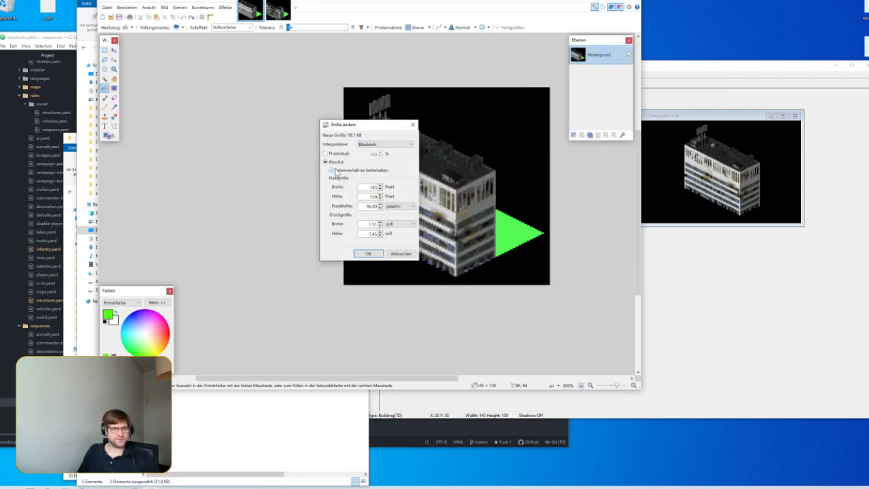
{"action": "left_click", "coordinate": [337, 156]}
{"action": "type", "text": "50"}
{"action": "key", "text": "Return"}
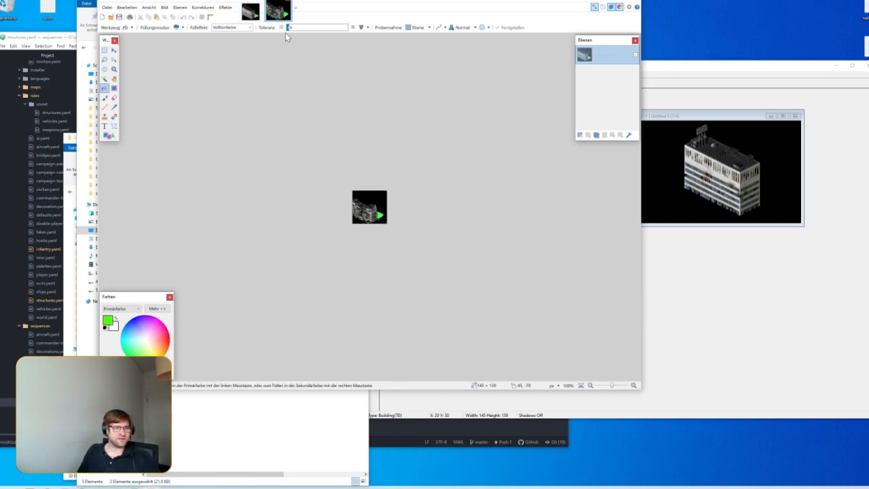
{"action": "key", "text": "ctrl+r"}
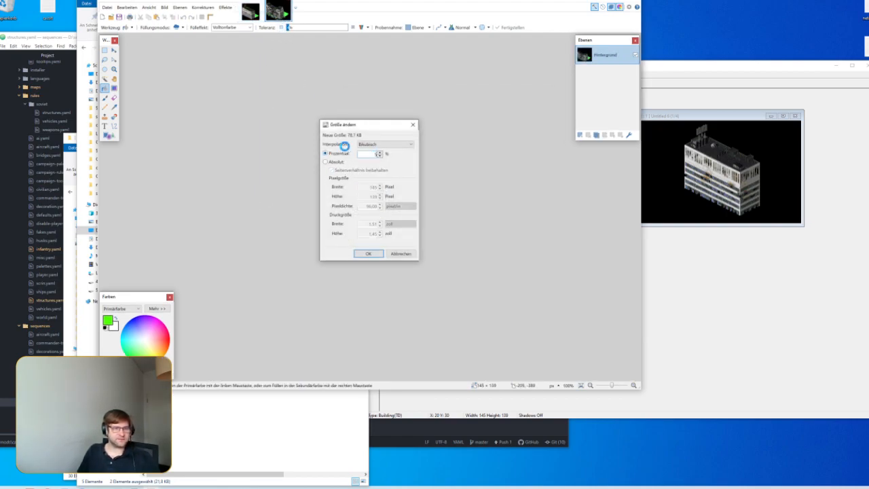
{"action": "scroll", "coordinate": [329, 173], "scroll_direction": "up", "scroll_amount": 5}
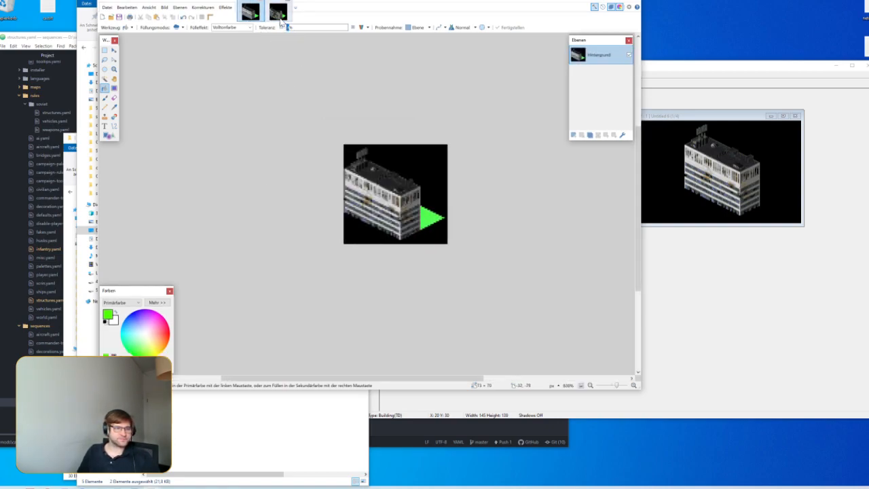
Step: Save both reduced building images as PNG files with the offered save settings
{"action": "key", "text": "ctrl+s"}
{"action": "left_click", "coordinate": [397, 297]}
{"action": "key", "text": "ctrl+s"}
{"action": "left_click", "coordinate": [397, 297]}
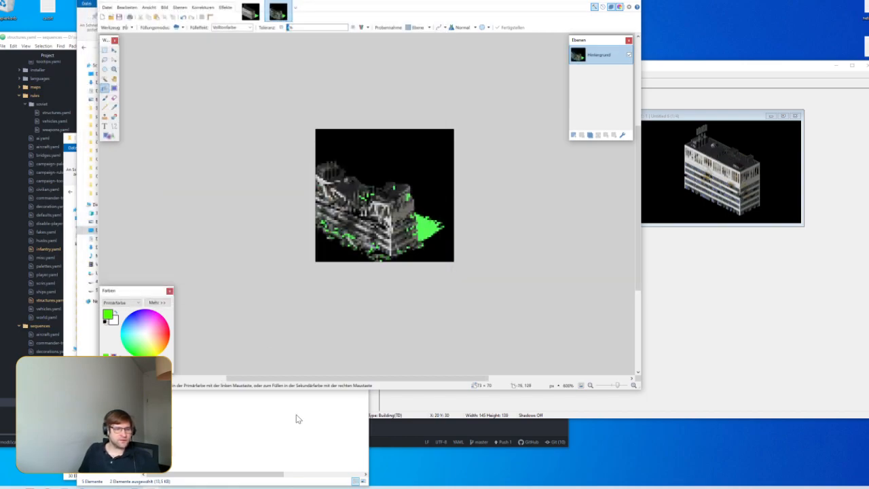
Step: Return to SHP Builder and load the first reduced building PNG as the source for importing images as SHP
{"action": "left_click", "coordinate": [292, 429]}
{"action": "left_click", "coordinate": [738, 285]}
{"action": "left_click", "coordinate": [328, 74]}
{"action": "mouse_move", "coordinate": [348, 161]}
{"action": "left_click", "coordinate": [403, 161]}
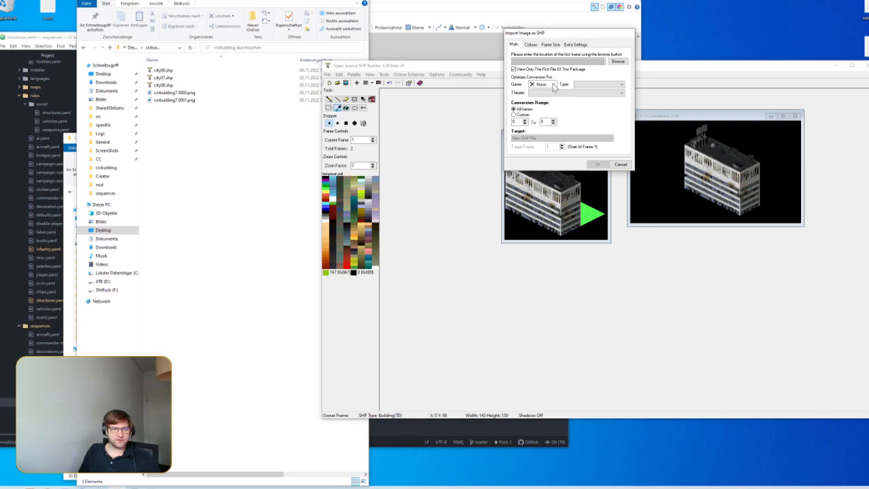
{"action": "left_click_drag", "start_coordinate": [546, 33], "coordinate": [534, 32]}
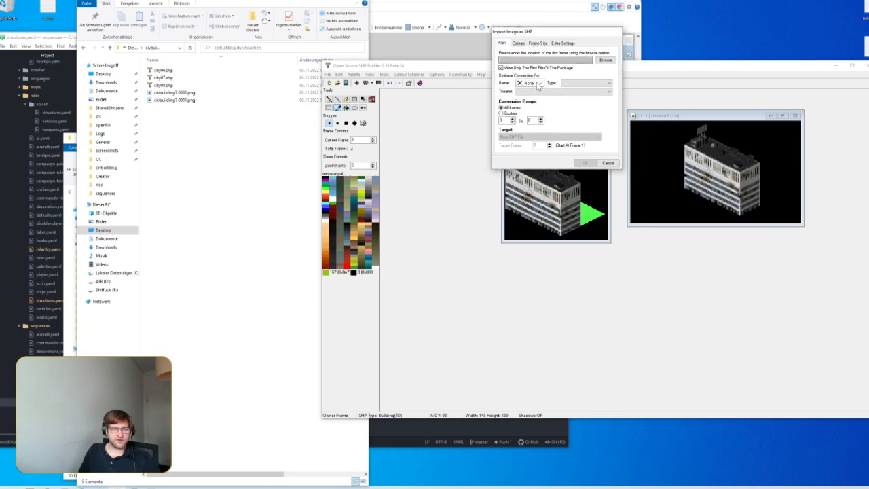
{"action": "left_click", "coordinate": [611, 61]}
{"action": "double_click", "coordinate": [369, 156]}
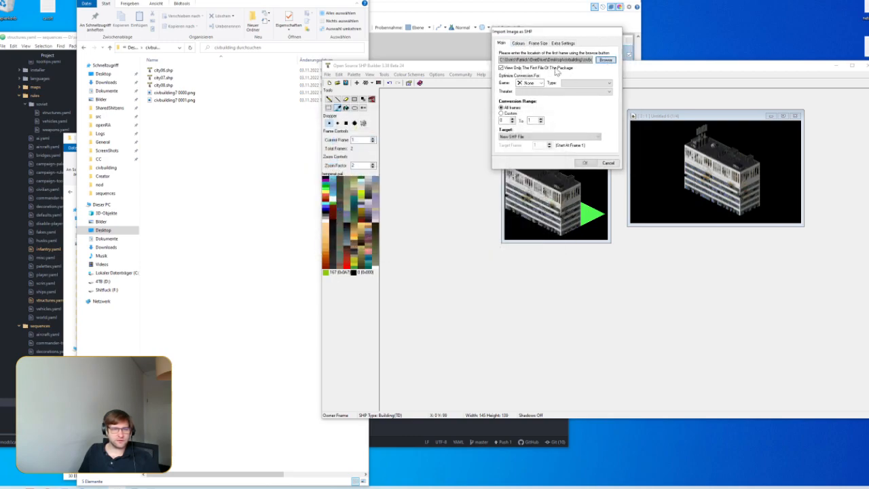
Step: Optimize the conversion for game TD and type Building, then import the two reduced frames as a new SHP
{"action": "left_click", "coordinate": [541, 83]}
{"action": "left_click", "coordinate": [538, 95]}
{"action": "left_click", "coordinate": [577, 83]}
{"action": "left_click", "coordinate": [573, 95]}
{"action": "left_click", "coordinate": [562, 43]}
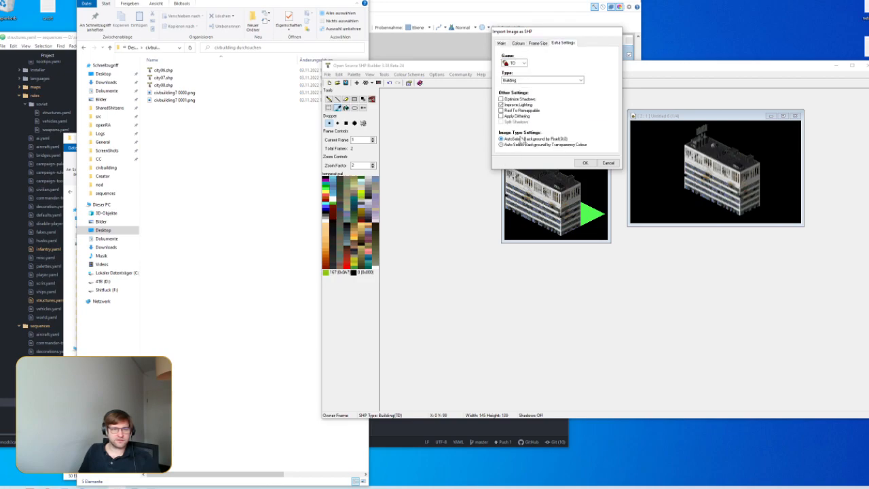
{"action": "left_click", "coordinate": [586, 163]}
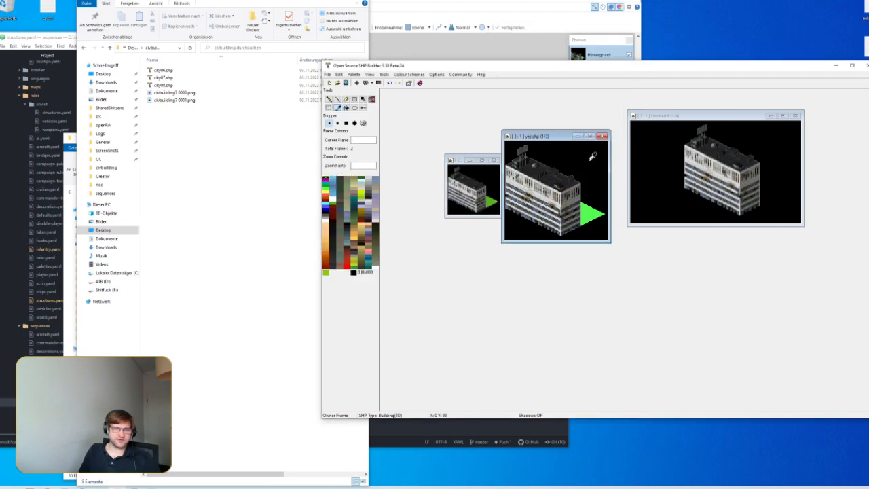
Step: Save the newly imported reduced building as SHP (TD) over yes.shp in the nod folder
{"action": "left_click", "coordinate": [462, 161]}
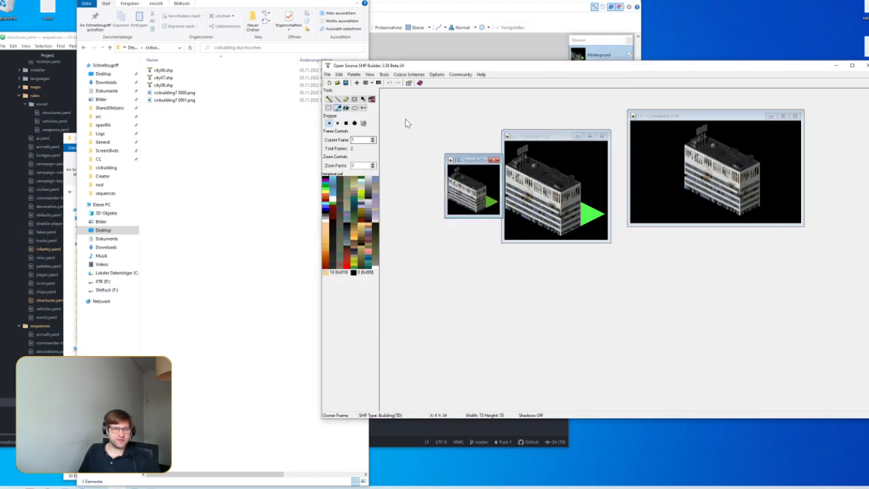
{"action": "key", "text": "ctrl+s"}
{"action": "left_click", "coordinate": [449, 186]}
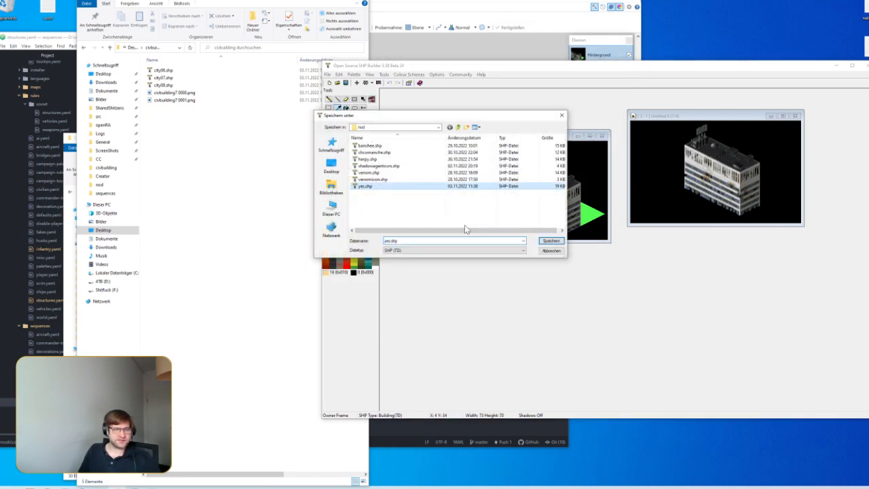
{"action": "left_click", "coordinate": [551, 241]}
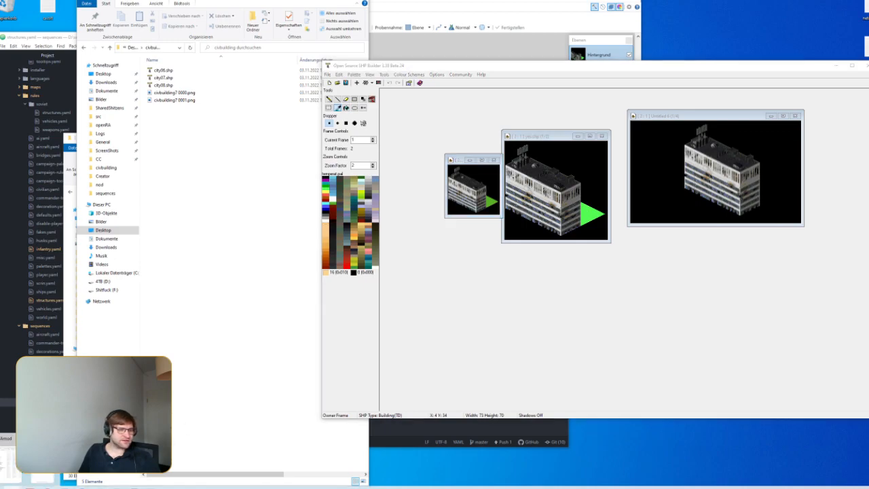
Step: Launch Combined Arms and create a skirmish with the Debug Menu enabled and Comm. Points Mode set to No Starting Points
{"action": "left_click", "coordinate": [7, 455]}
{"action": "left_click", "coordinate": [187, 364]}
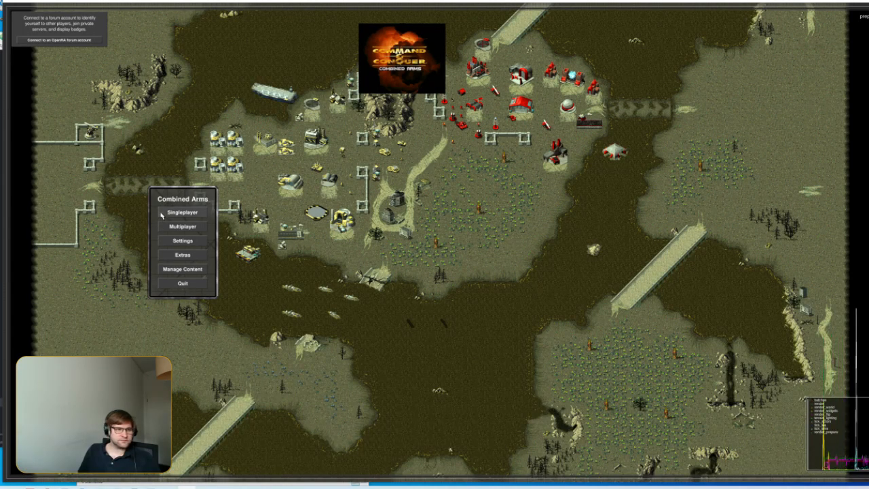
{"action": "left_click", "coordinate": [168, 212]}
{"action": "left_click", "coordinate": [167, 213]}
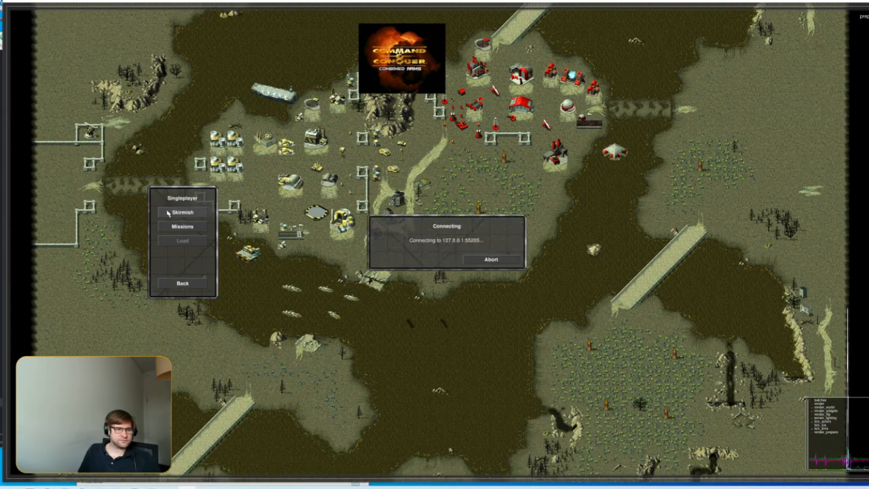
{"action": "left_click", "coordinate": [446, 242]}
{"action": "left_click", "coordinate": [380, 230]}
{"action": "left_click", "coordinate": [377, 265]}
{"action": "left_click", "coordinate": [389, 242]}
Step: Choose the Black Hand faction and start the skirmish on the Tainted Peak map
{"action": "left_click", "coordinate": [426, 166]}
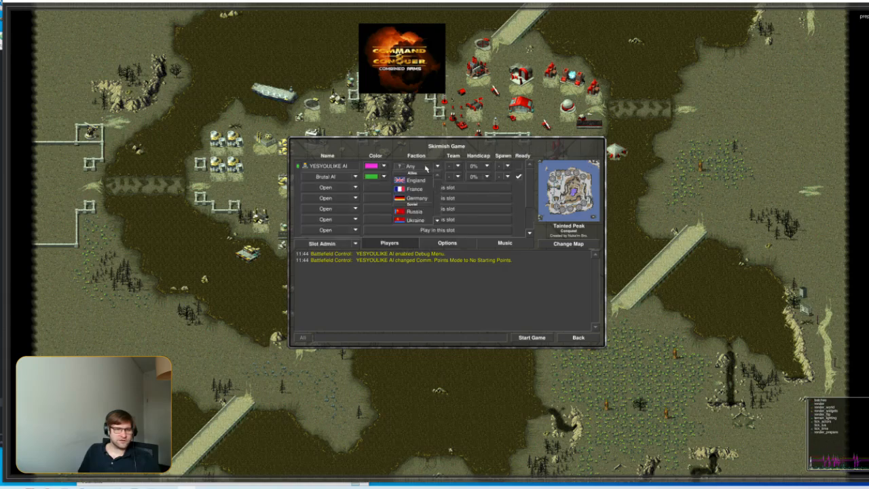
{"action": "scroll", "coordinate": [414, 200], "scroll_direction": "down", "scroll_amount": 5}
{"action": "left_click", "coordinate": [415, 215]}
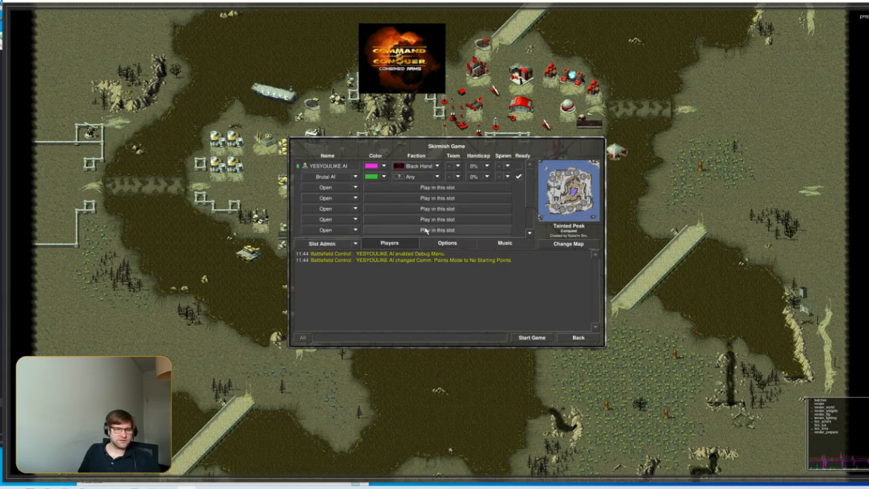
{"action": "left_click", "coordinate": [534, 338]}
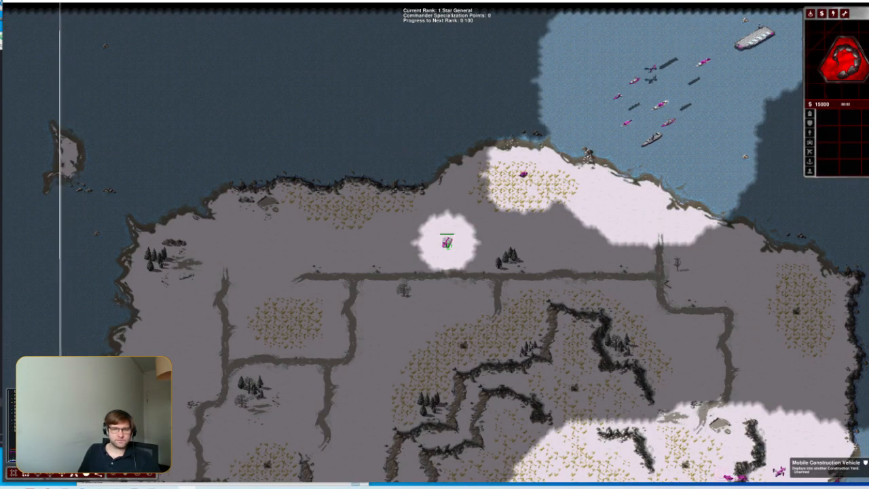
Step: Deploy the Mobile Construction Vehicle and place Nuclear Power Plants next to the construction yard to test the reduced building
{"action": "scroll", "coordinate": [446, 286], "scroll_direction": "up", "scroll_amount": 2}
{"action": "key", "text": "f"}
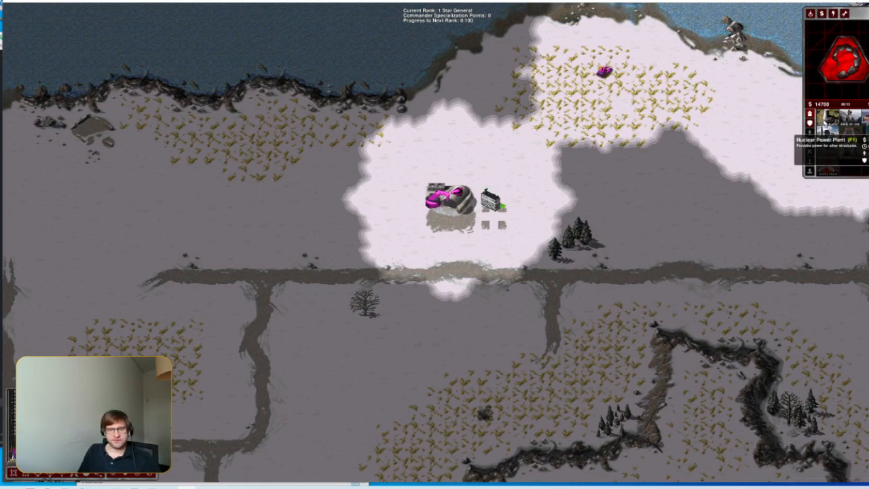
{"action": "left_click", "coordinate": [827, 120]}
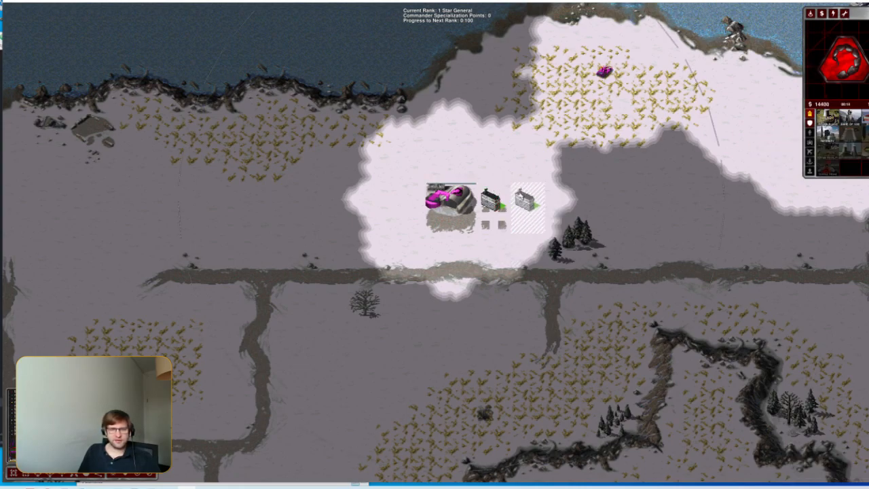
{"action": "left_click", "coordinate": [529, 207]}
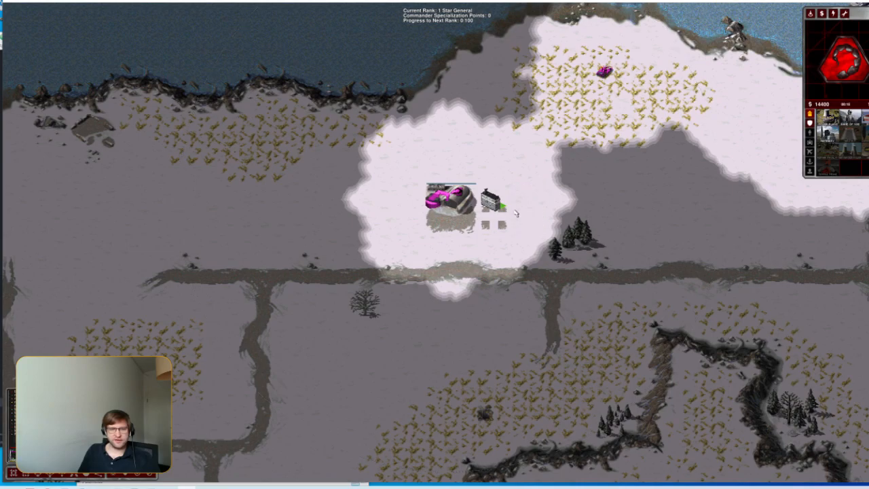
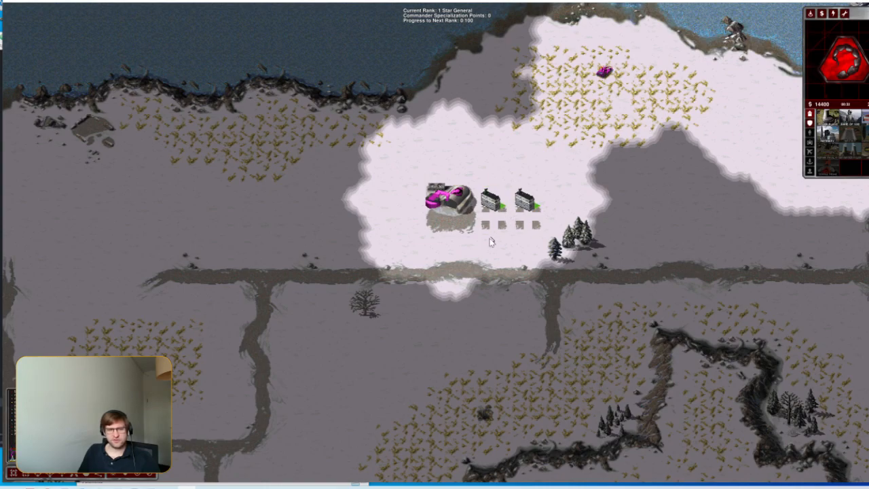
Step: Back in SHP Builder, replace shadow colour 41 with colour 4 in the reduced building's yes.shp
{"action": "key", "text": "alt+Tab"}
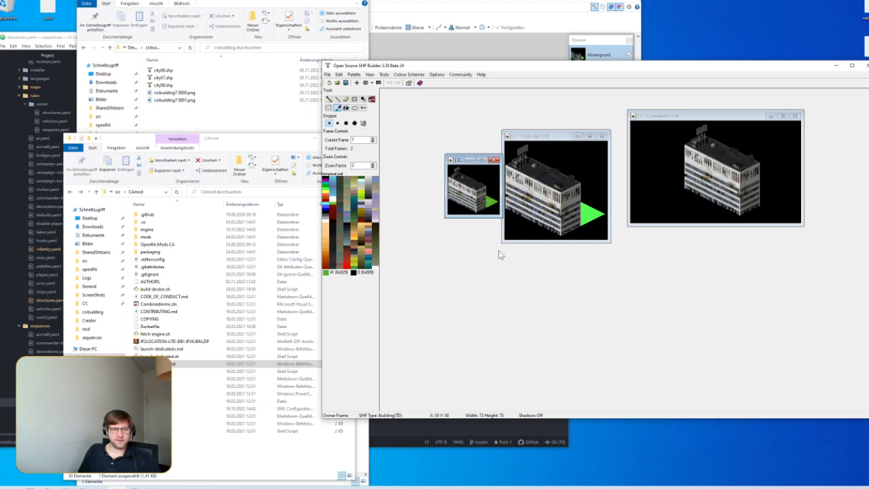
{"action": "left_click_drag", "start_coordinate": [459, 160], "coordinate": [440, 154]}
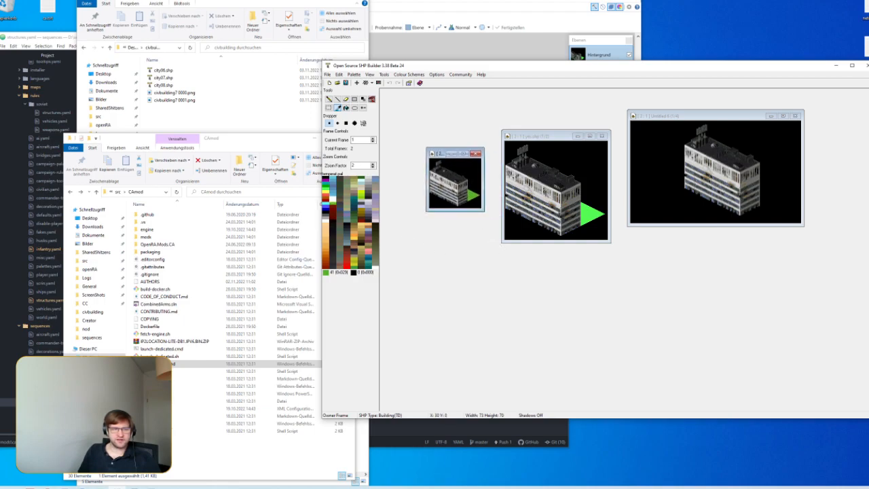
{"action": "left_click", "coordinate": [373, 165]}
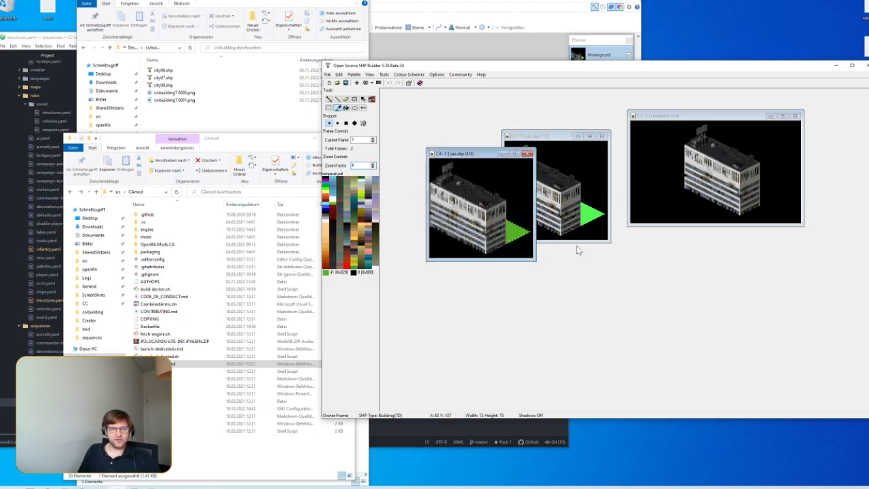
{"action": "key", "text": "ctrl+r"}
{"action": "left_click", "coordinate": [376, 175]}
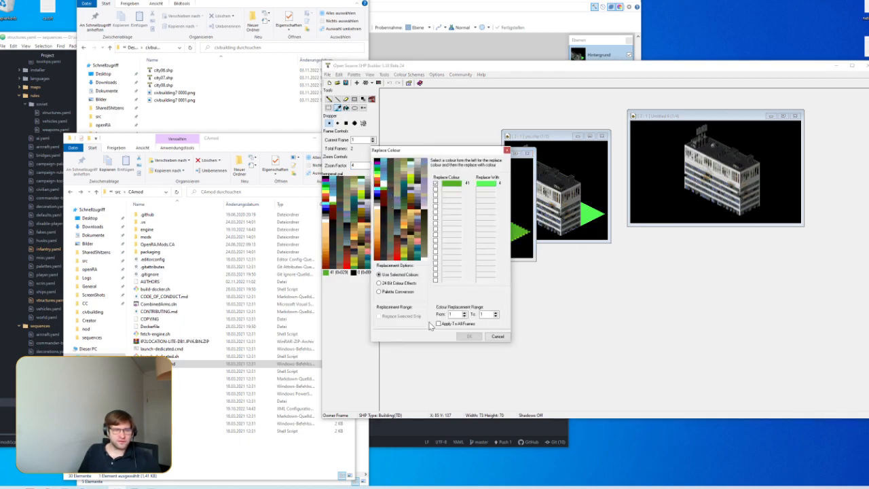
{"action": "left_click", "coordinate": [468, 337]}
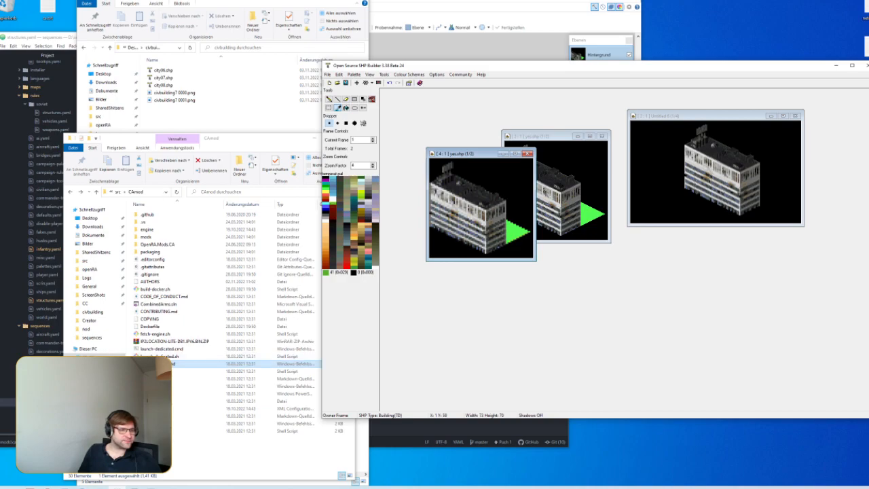
Step: Relaunch Combined Arms, start a skirmish as Black Hand, and deploy the construction vehicle for another in-game test
{"action": "left_click", "coordinate": [289, 363]}
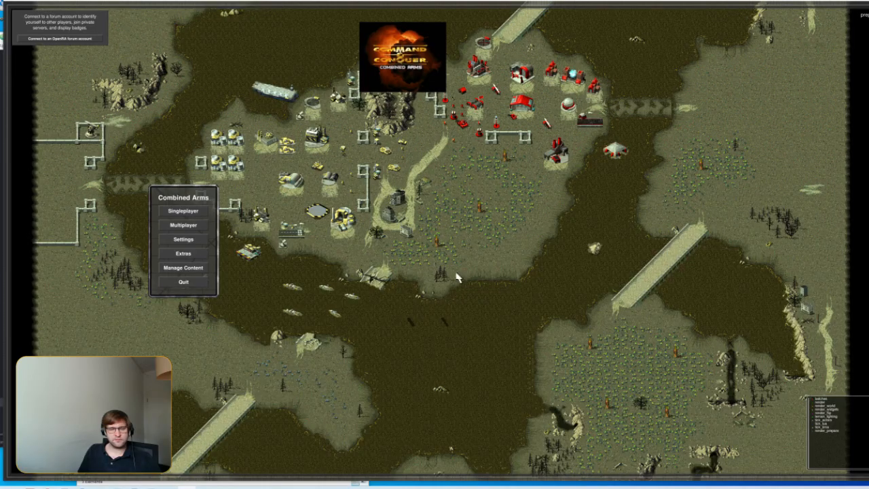
{"action": "left_click", "coordinate": [198, 209]}
{"action": "left_click", "coordinate": [198, 209]}
{"action": "left_click", "coordinate": [428, 175]}
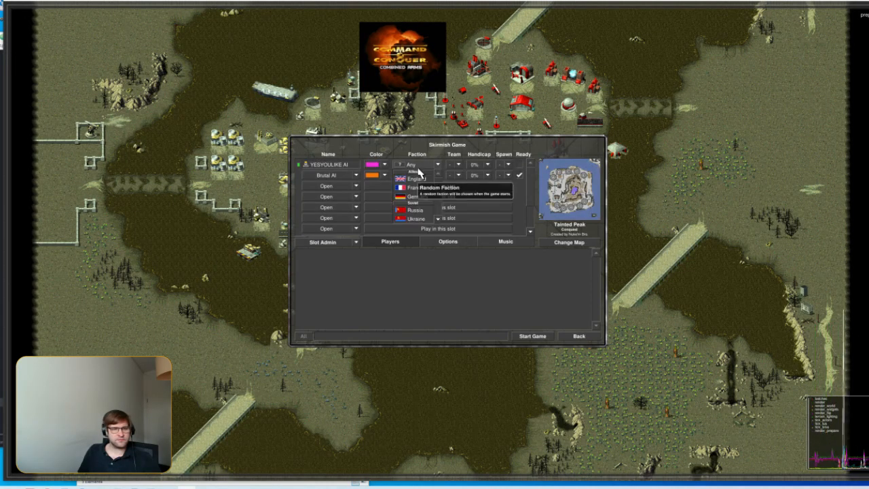
{"action": "left_click", "coordinate": [423, 211]}
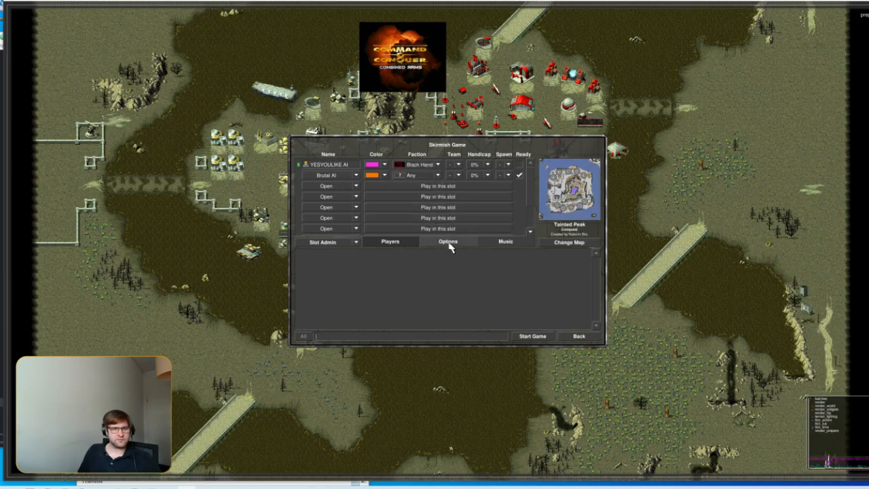
{"action": "left_click", "coordinate": [447, 242]}
{"action": "left_click", "coordinate": [527, 338]}
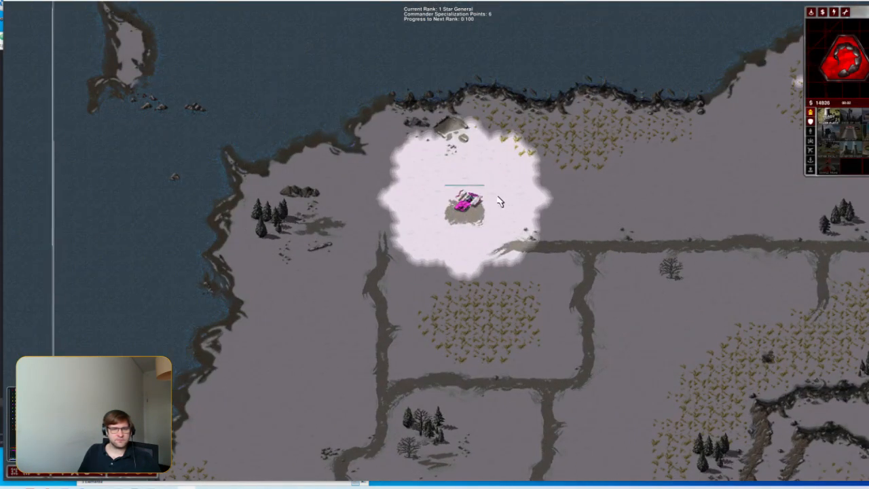
{"action": "left_click", "coordinate": [466, 202]}
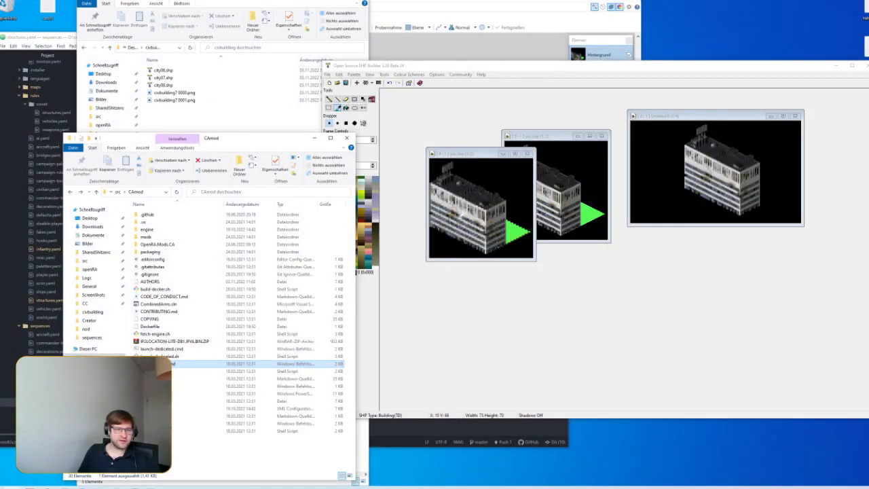
Step: Enlarge the reduced SHP to zoom factor 8 and compare its pixel detail with the resized intact building image in paint.net
{"action": "left_click", "coordinate": [374, 165]}
{"action": "left_click", "coordinate": [373, 165]}
{"action": "left_click", "coordinate": [373, 164]}
{"action": "left_click", "coordinate": [373, 165]}
{"action": "left_click", "coordinate": [373, 165]}
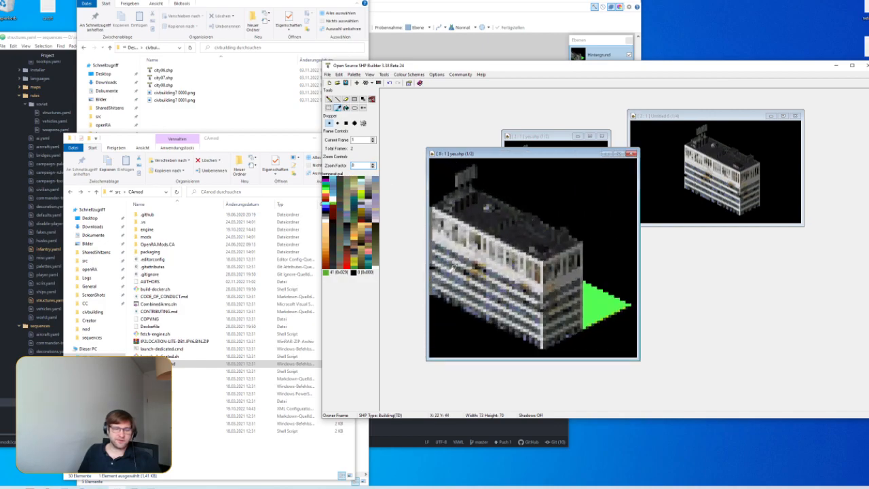
{"action": "scroll", "coordinate": [516, 176], "scroll_direction": "down", "scroll_amount": 3}
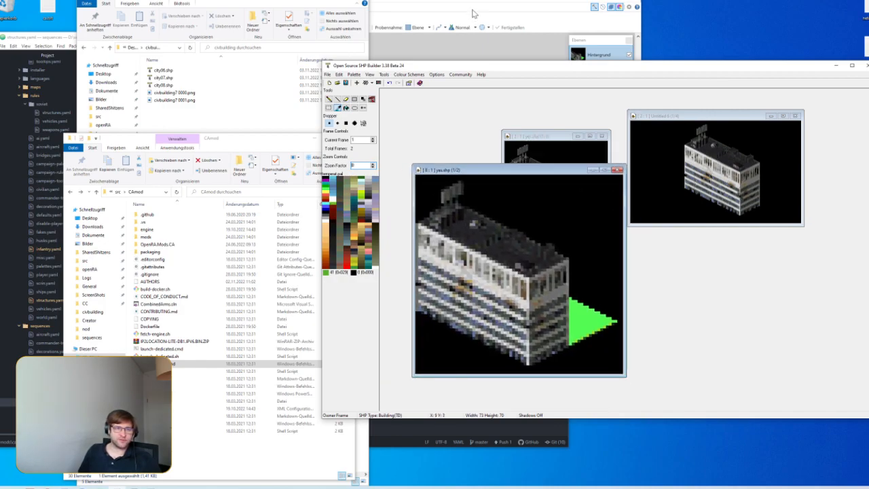
{"action": "left_click", "coordinate": [474, 12]}
{"action": "left_click", "coordinate": [256, 13]}
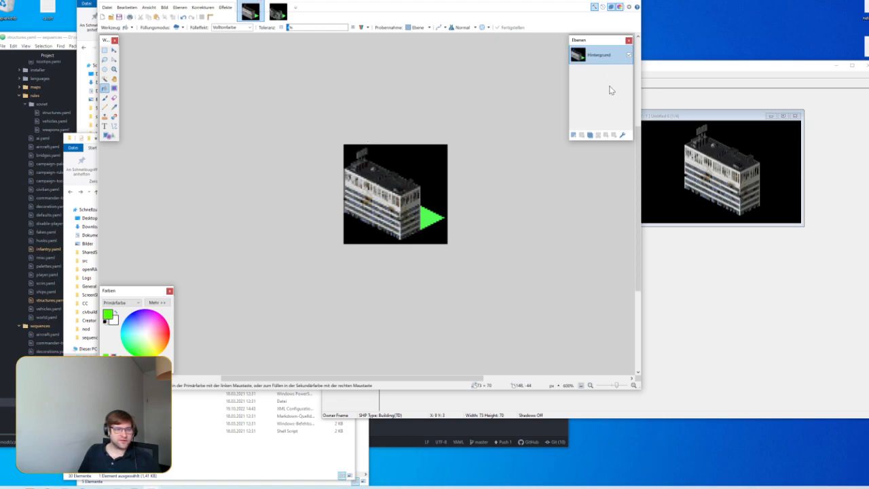
{"action": "left_click", "coordinate": [719, 72]}
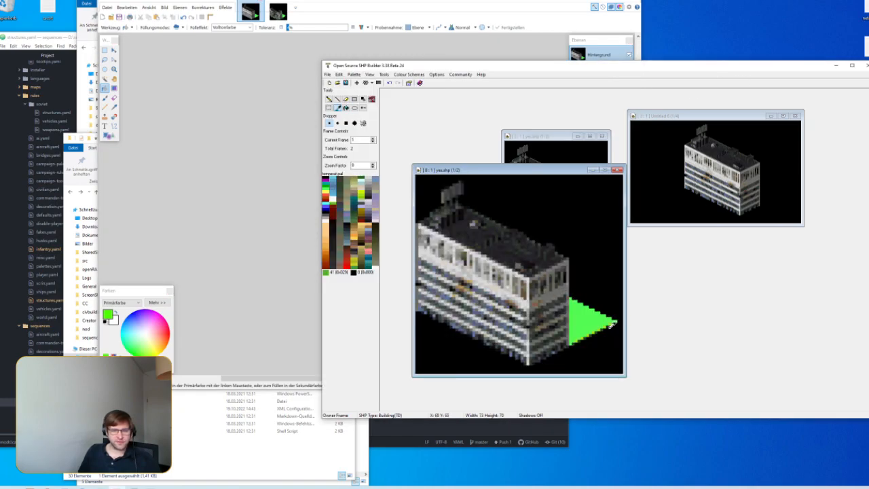
{"action": "left_click", "coordinate": [360, 194]}
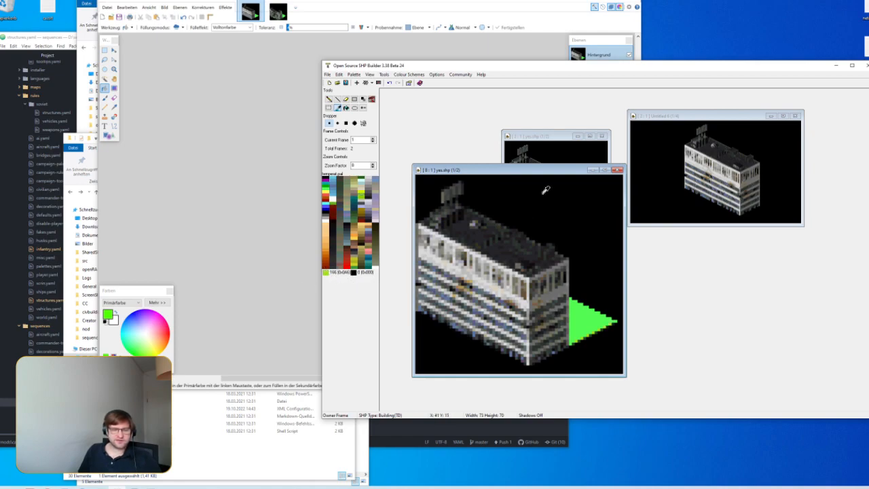
{"action": "key", "text": "alt"}
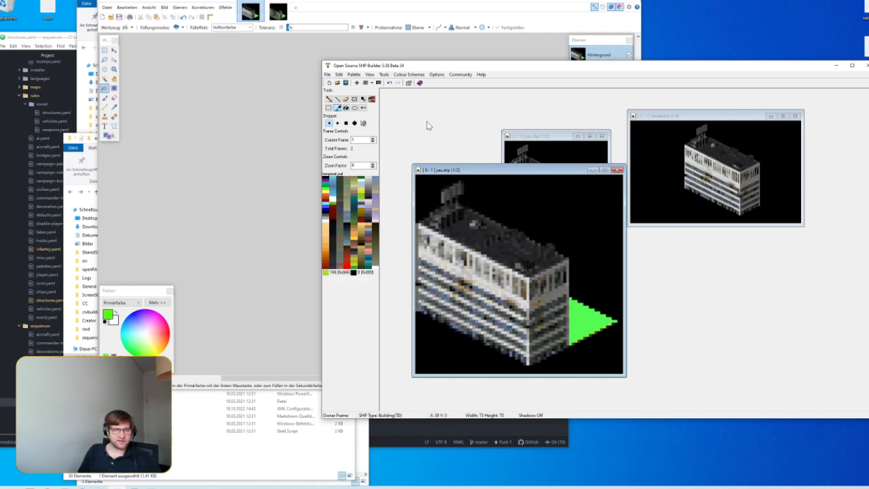
{"action": "key", "text": "alt+r"}
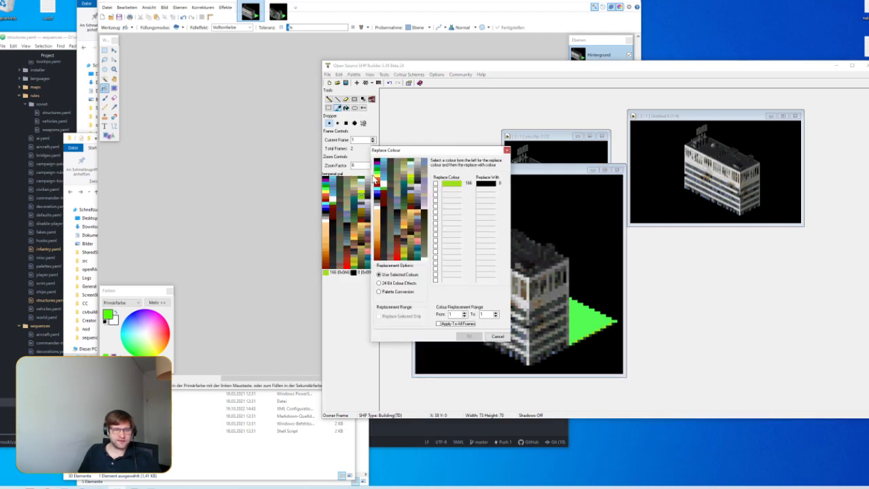
{"action": "left_click", "coordinate": [497, 336]}
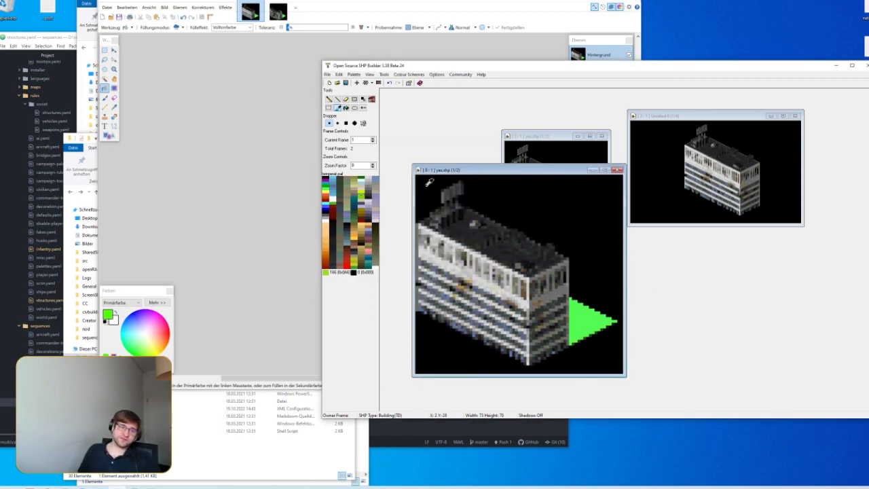
Step: Compare the enlarged yes.shp with the building image in paint.net, and select both exported civbuilding7 PNG frames in the civbuilding folder
{"action": "left_click_drag", "start_coordinate": [480, 171], "coordinate": [668, 173]}
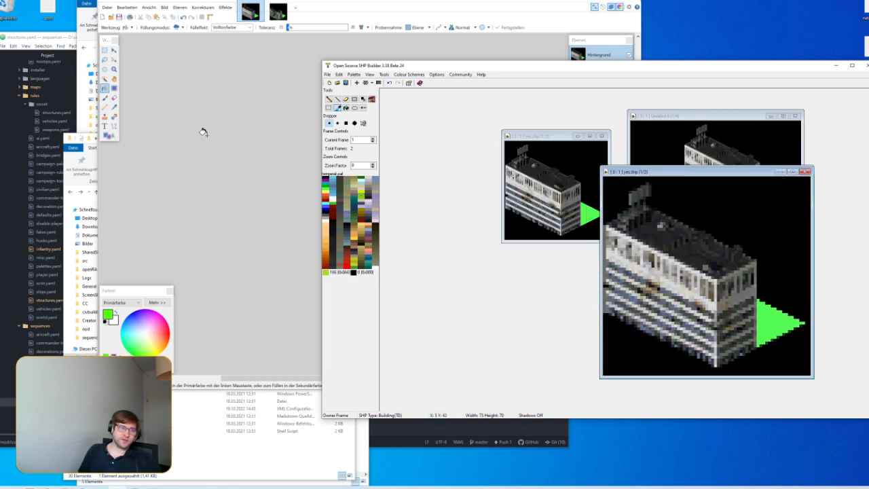
{"action": "left_click", "coordinate": [412, 13]}
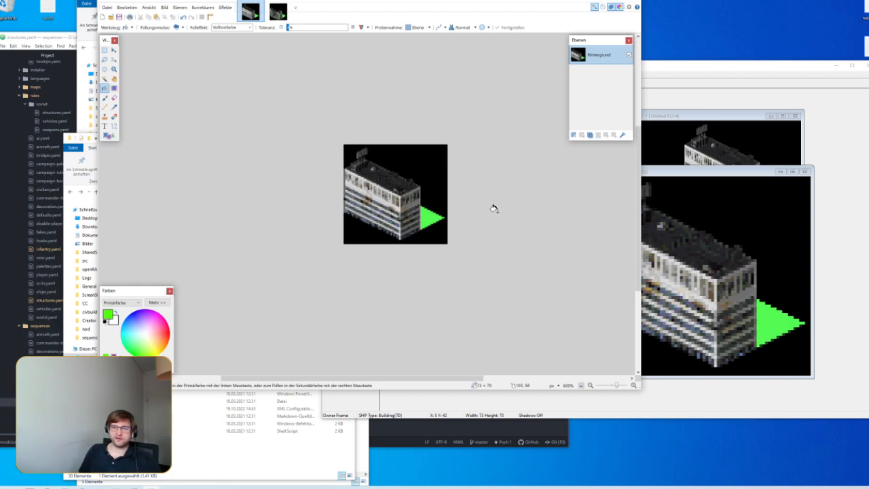
{"action": "left_click", "coordinate": [696, 178]}
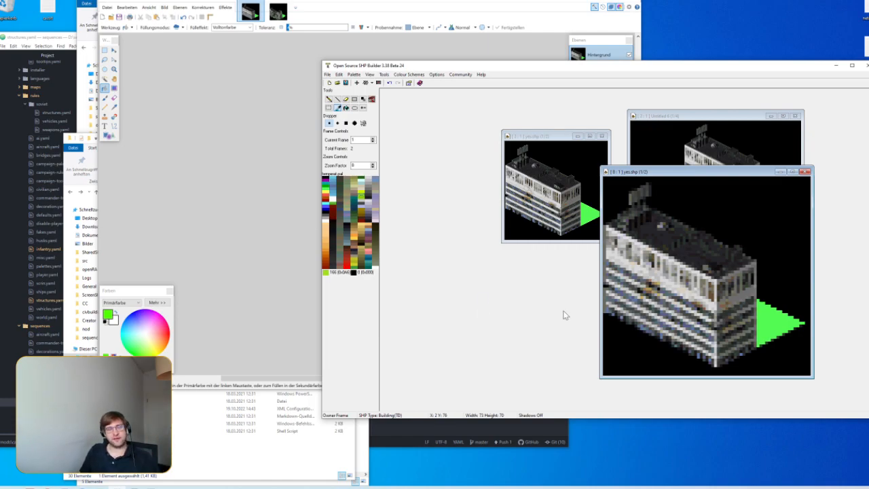
{"action": "left_click", "coordinate": [365, 471]}
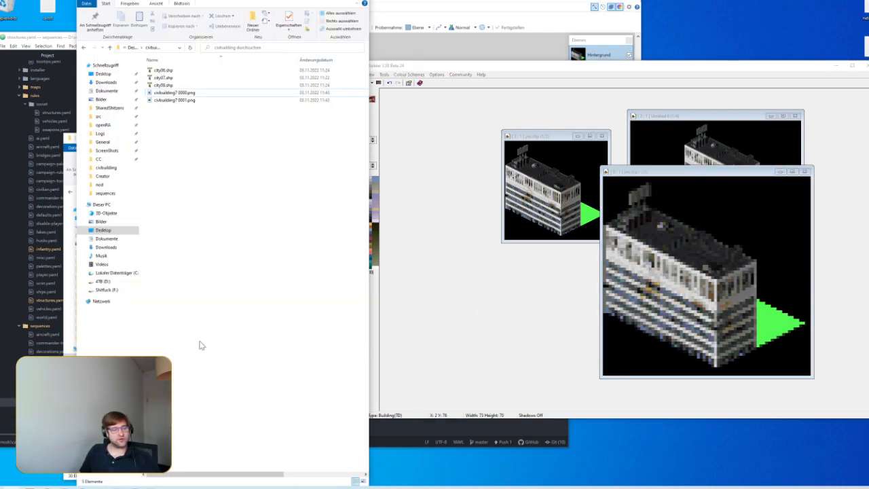
{"action": "left_click_drag", "start_coordinate": [228, 93], "coordinate": [236, 156]}
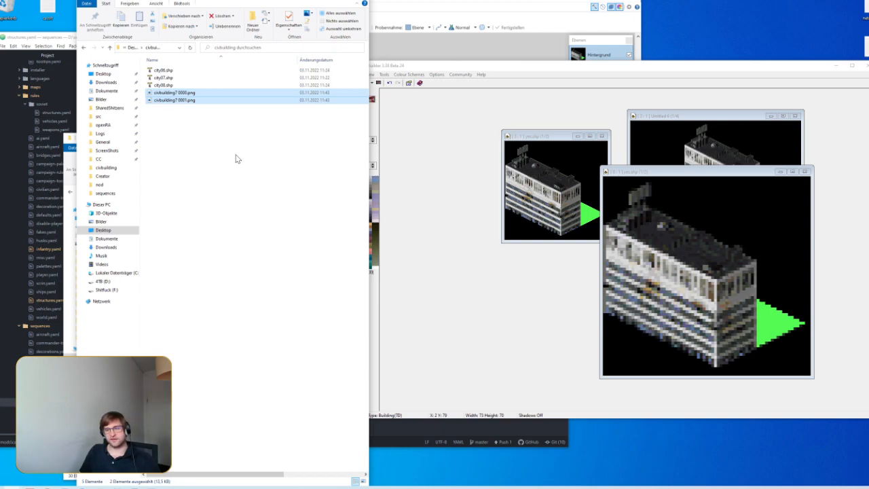
Step: In SHP Builder, examine exporting the building frames as civbuilding7 with GIF as the file type, without saving
{"action": "left_click", "coordinate": [300, 178]}
{"action": "left_click", "coordinate": [445, 238]}
{"action": "left_click", "coordinate": [328, 74]}
{"action": "mouse_move", "coordinate": [353, 165]}
{"action": "left_click", "coordinate": [408, 165]}
{"action": "left_click", "coordinate": [467, 250]}
{"action": "left_click", "coordinate": [458, 266]}
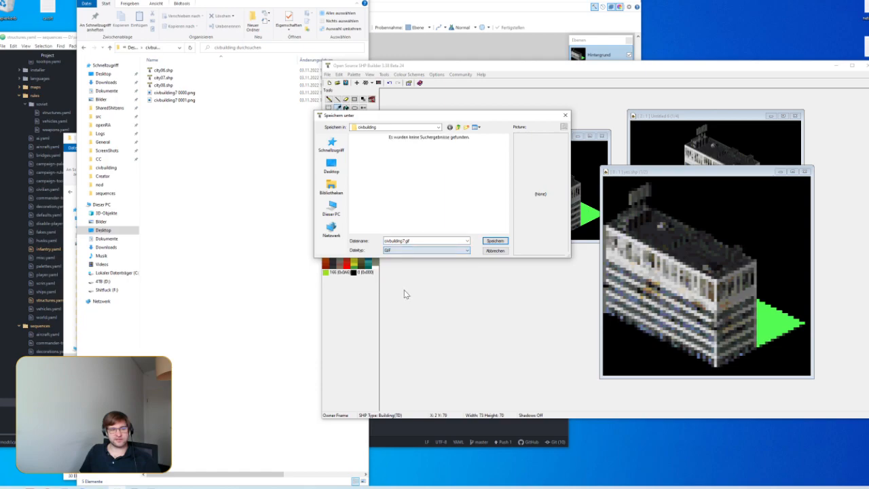
{"action": "left_click", "coordinate": [495, 250]}
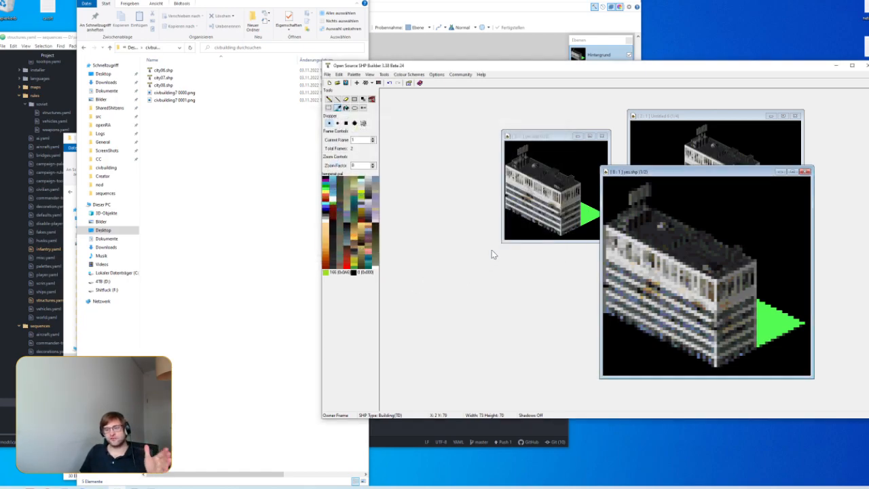
Step: Switch to the web browser and open the RedKetchup GIF resizer at redketchup.io/gif-resizer
{"action": "left_click_drag", "start_coordinate": [560, 69], "coordinate": [542, 68]}
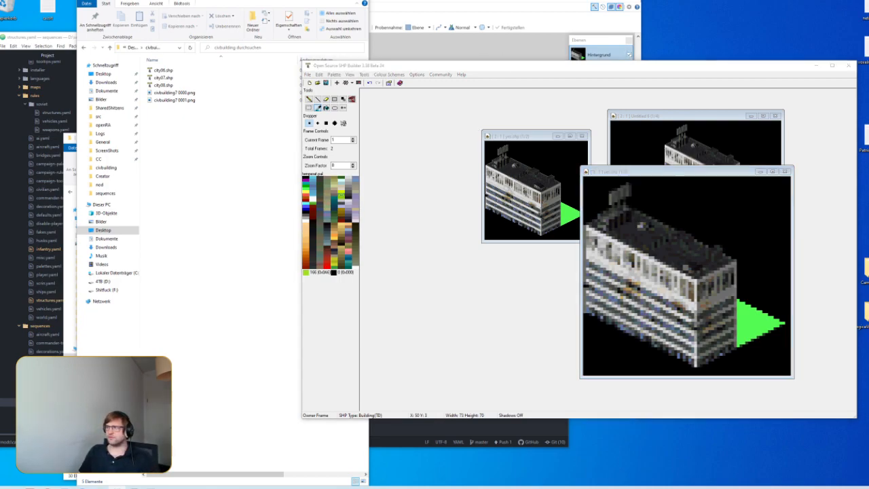
{"action": "left_click_drag", "start_coordinate": [627, 36], "coordinate": [668, 5]}
{"action": "type", "text": "redketchup.io/gif-resizer"}
{"action": "key", "text": "Return"}
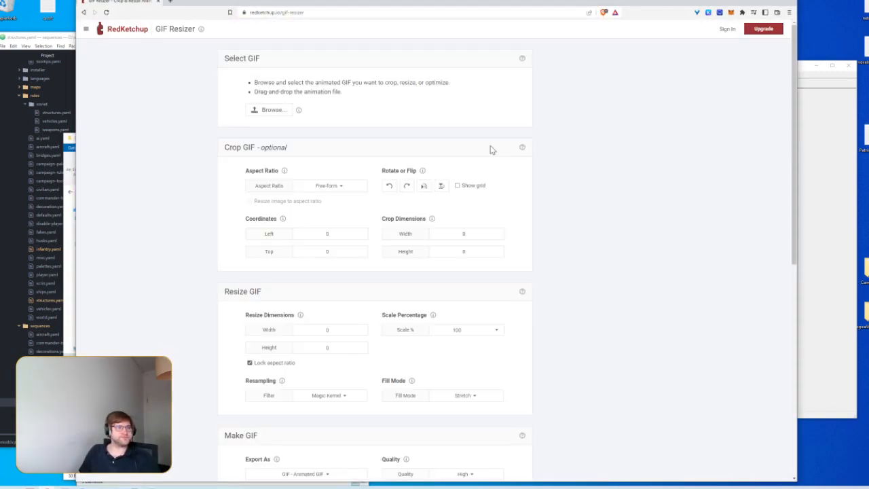
{"action": "left_click", "coordinate": [271, 110]}
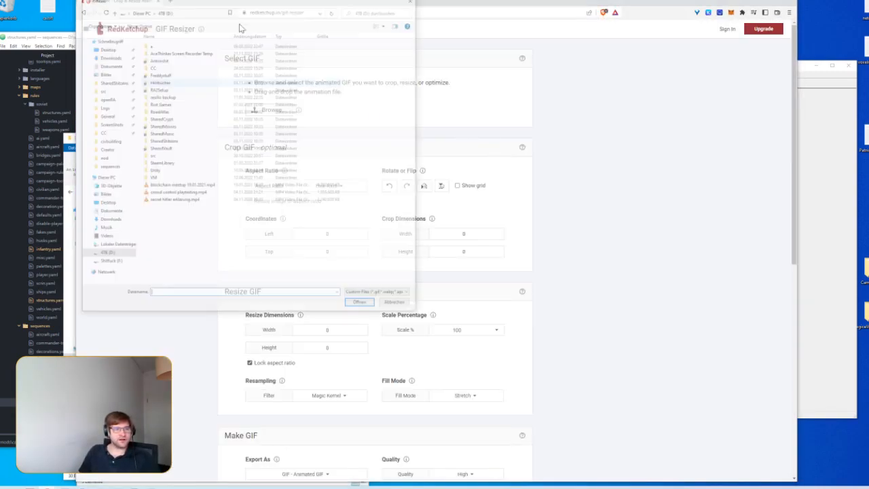
{"action": "left_click", "coordinate": [388, 305]}
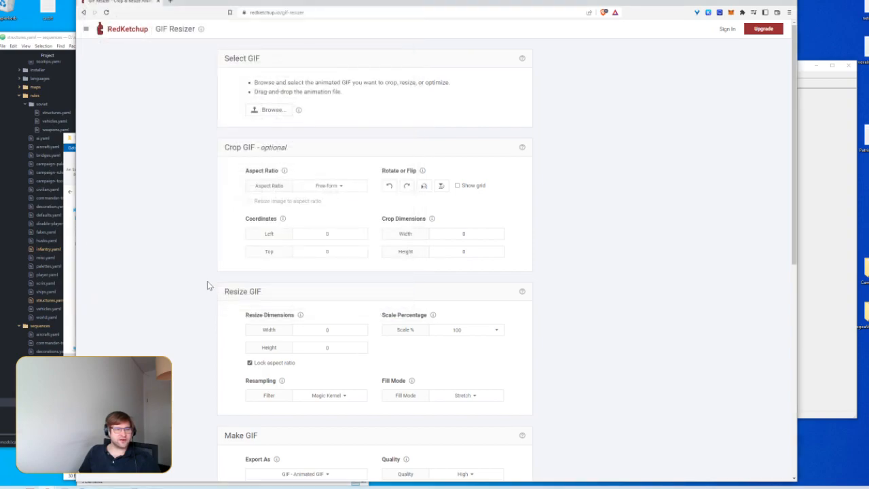
{"action": "left_click", "coordinate": [273, 112]}
{"action": "left_click", "coordinate": [398, 305]}
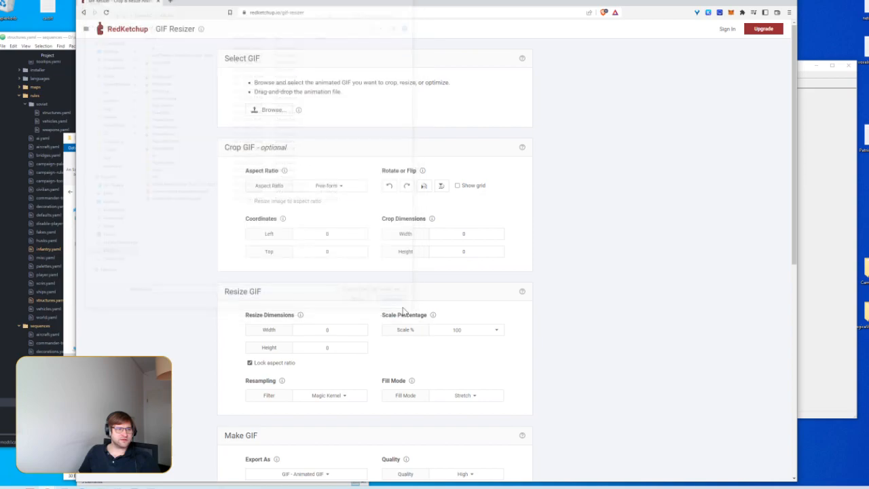
Step: Examine the GIF resizer's resize settings, its resampling filters including the pixel-art scaling ones, and the GIF export options
{"action": "scroll", "coordinate": [299, 258], "scroll_direction": "down", "scroll_amount": 1}
{"action": "scroll", "coordinate": [323, 272], "scroll_direction": "down", "scroll_amount": 2}
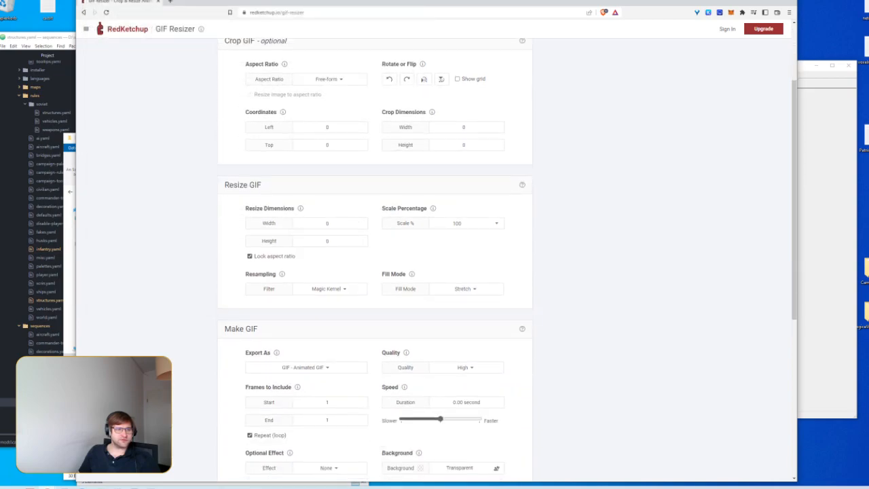
{"action": "left_click", "coordinate": [344, 290]}
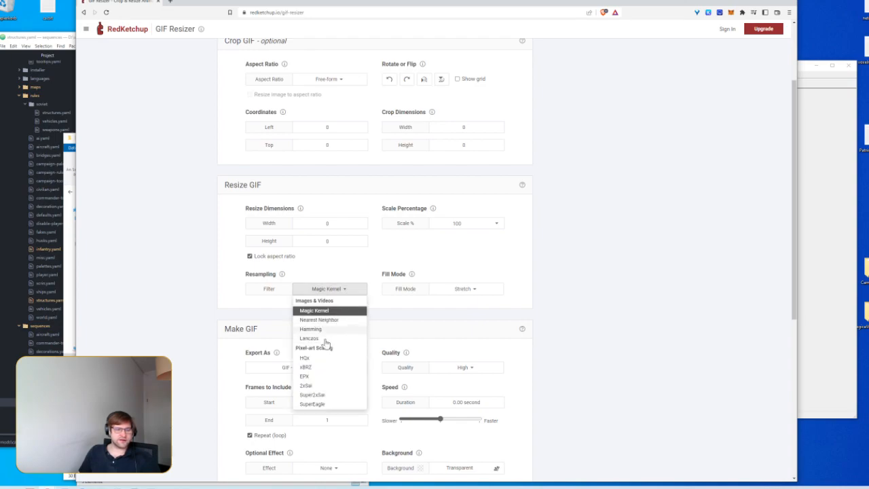
{"action": "left_click", "coordinate": [229, 288]}
{"action": "scroll", "coordinate": [434, 326], "scroll_direction": "down", "scroll_amount": 2}
{"action": "scroll", "coordinate": [324, 181], "scroll_direction": "down", "scroll_amount": 2}
{"action": "scroll", "coordinate": [512, 334], "scroll_direction": "up", "scroll_amount": 5}
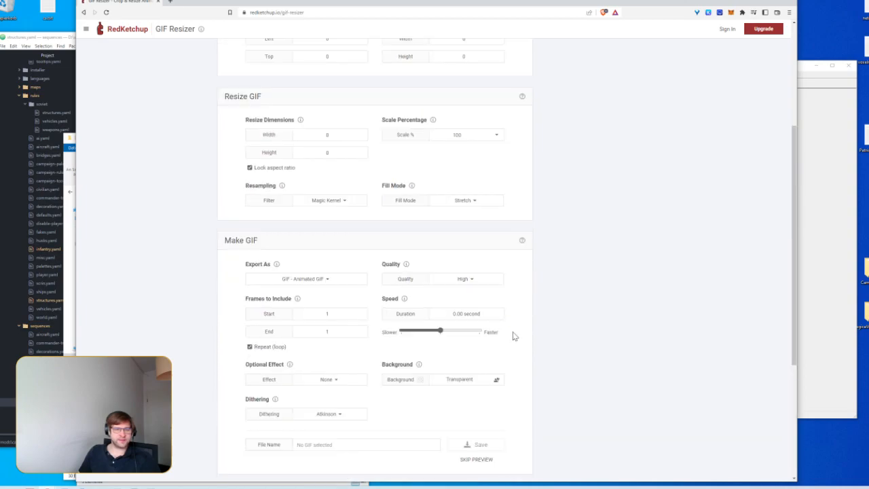